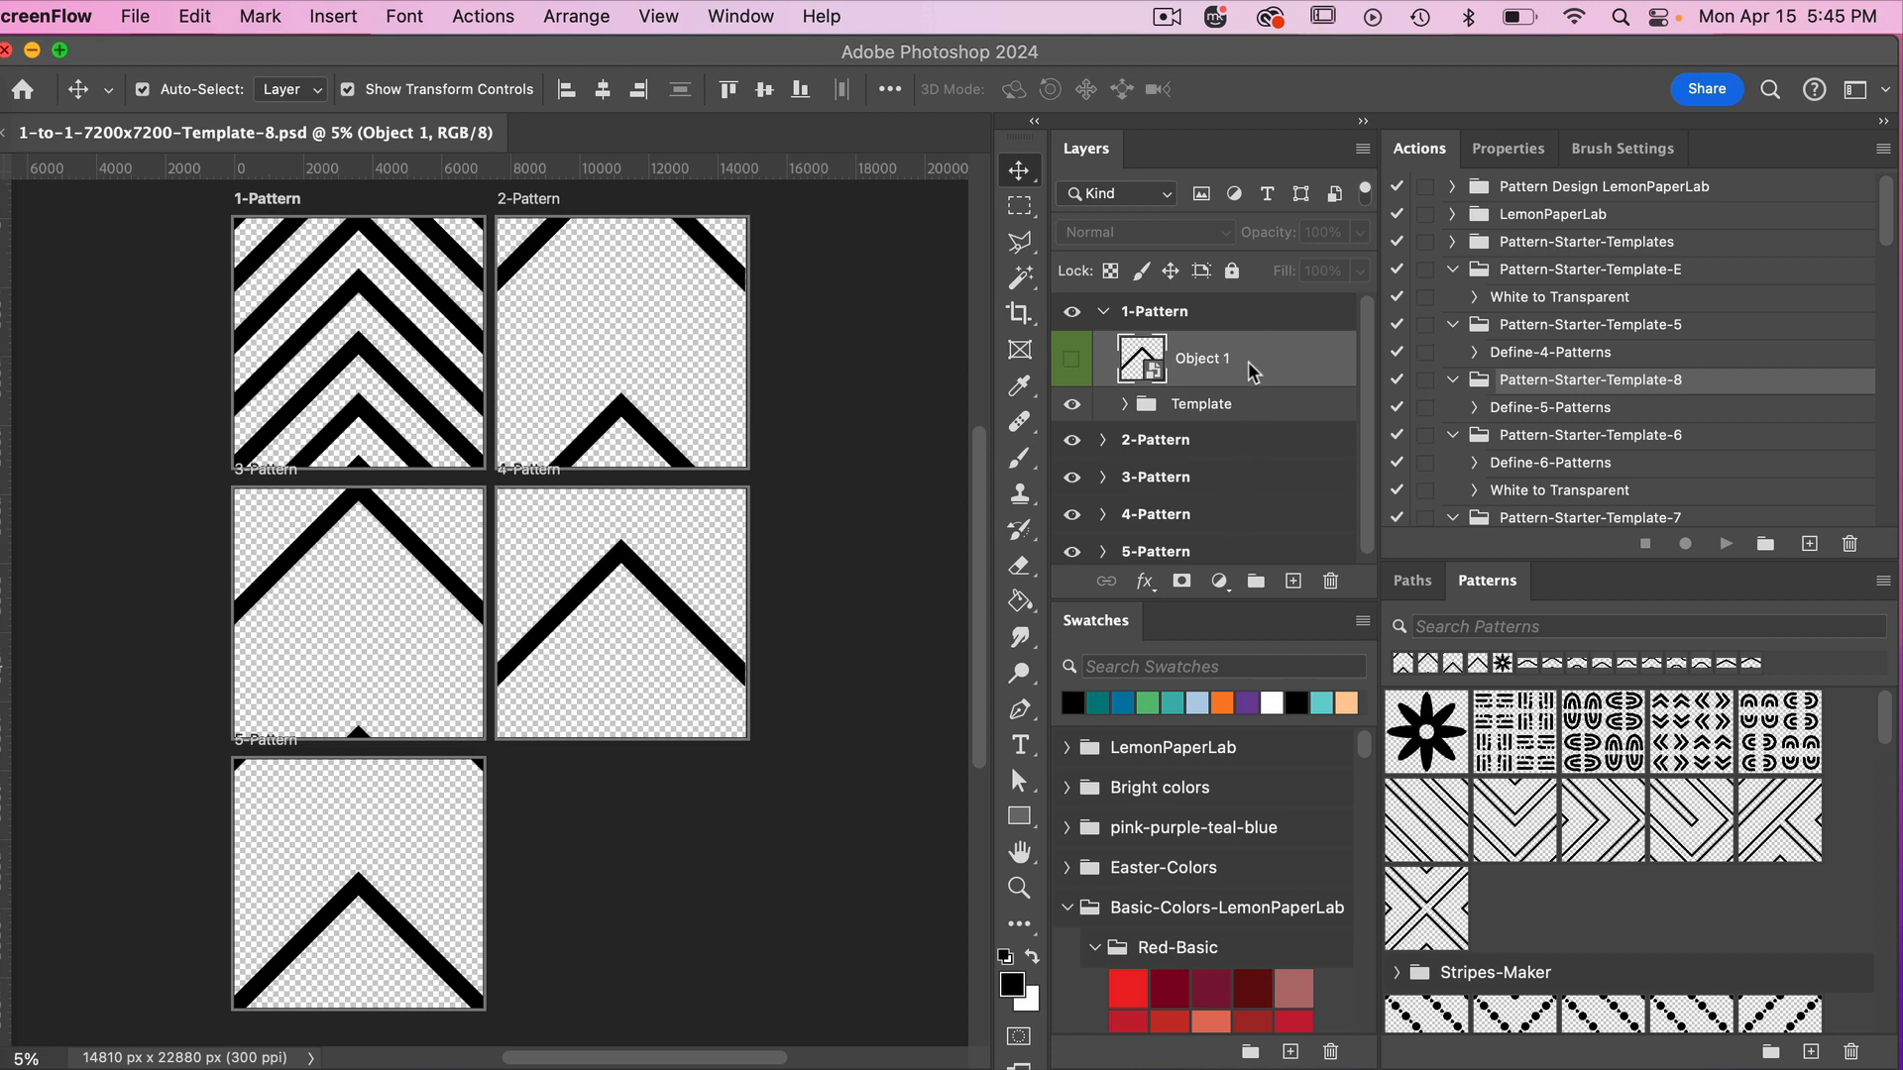
# Check the contents of the Template group in 1-Pattern, and open its Object 1 smart object for editing.
pyautogui.click(1127, 411)
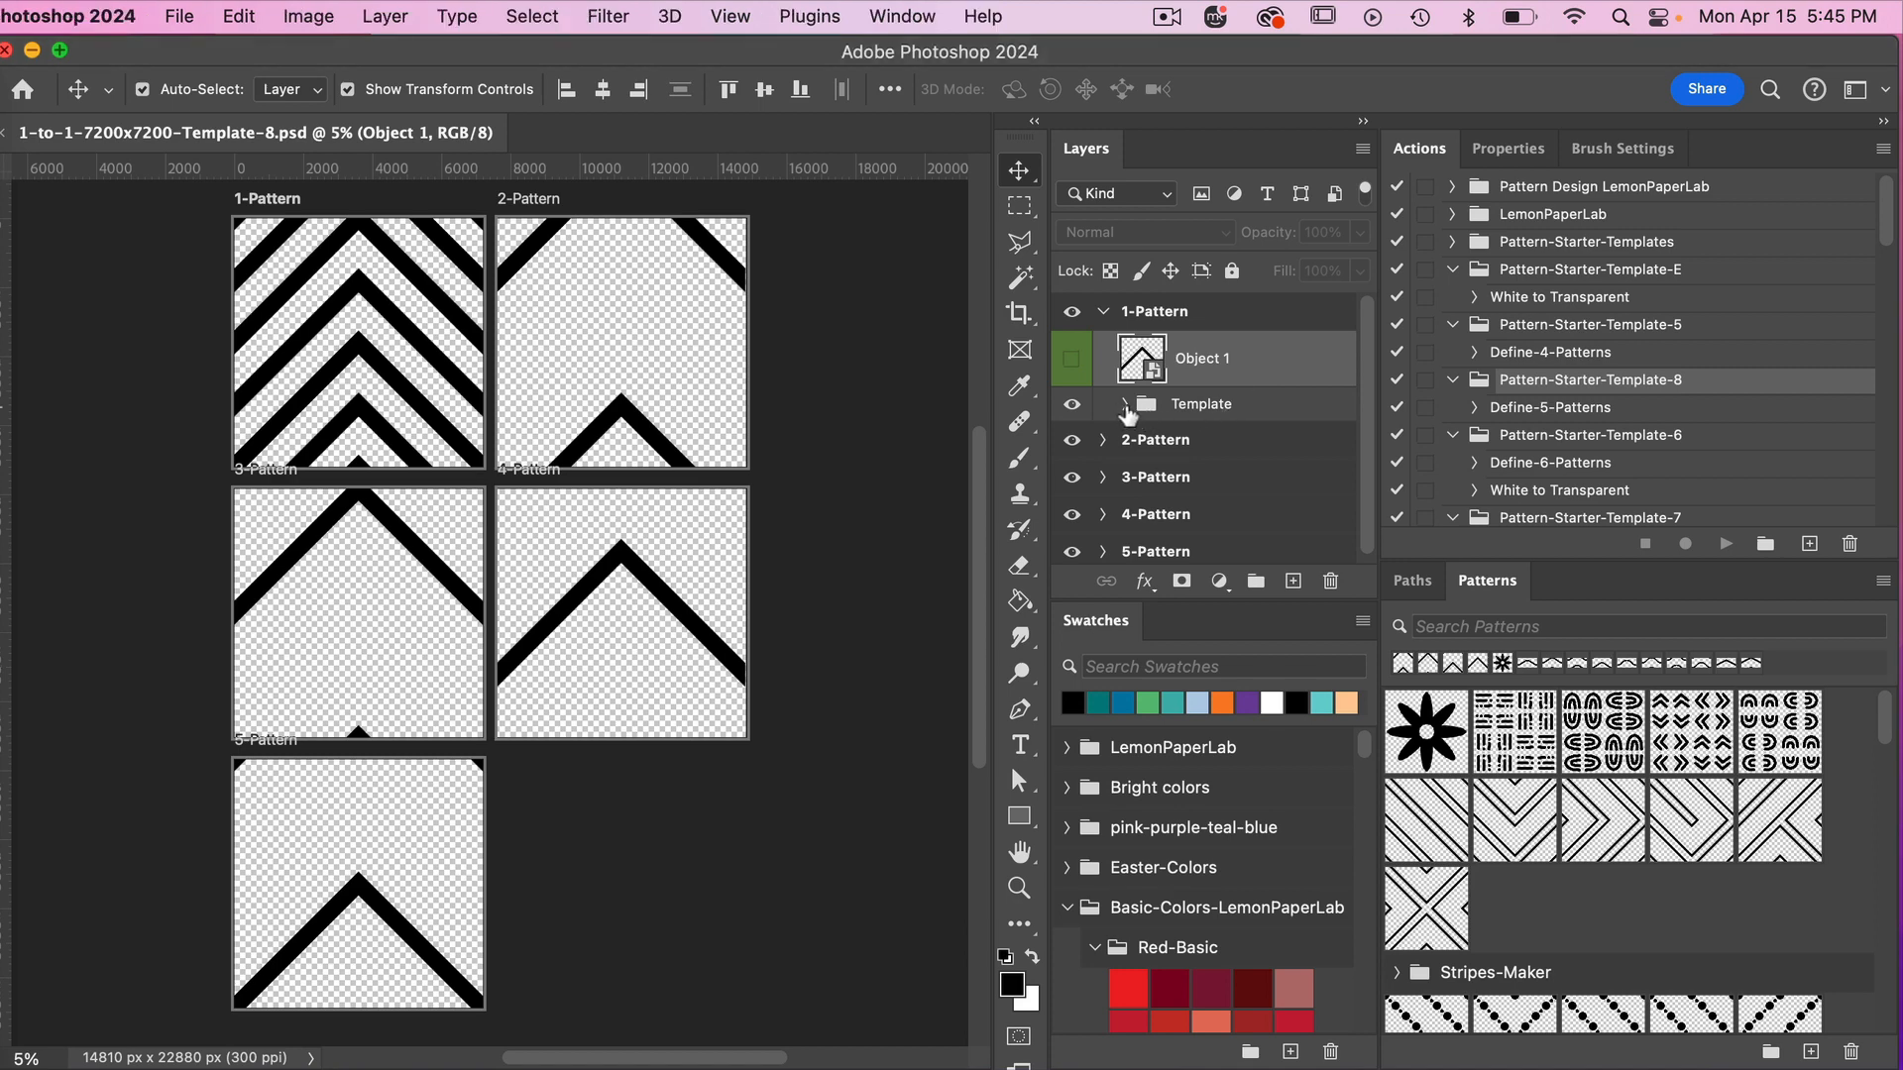
pyautogui.click(1126, 406)
pyautogui.scroll(-2, 1129, 396)
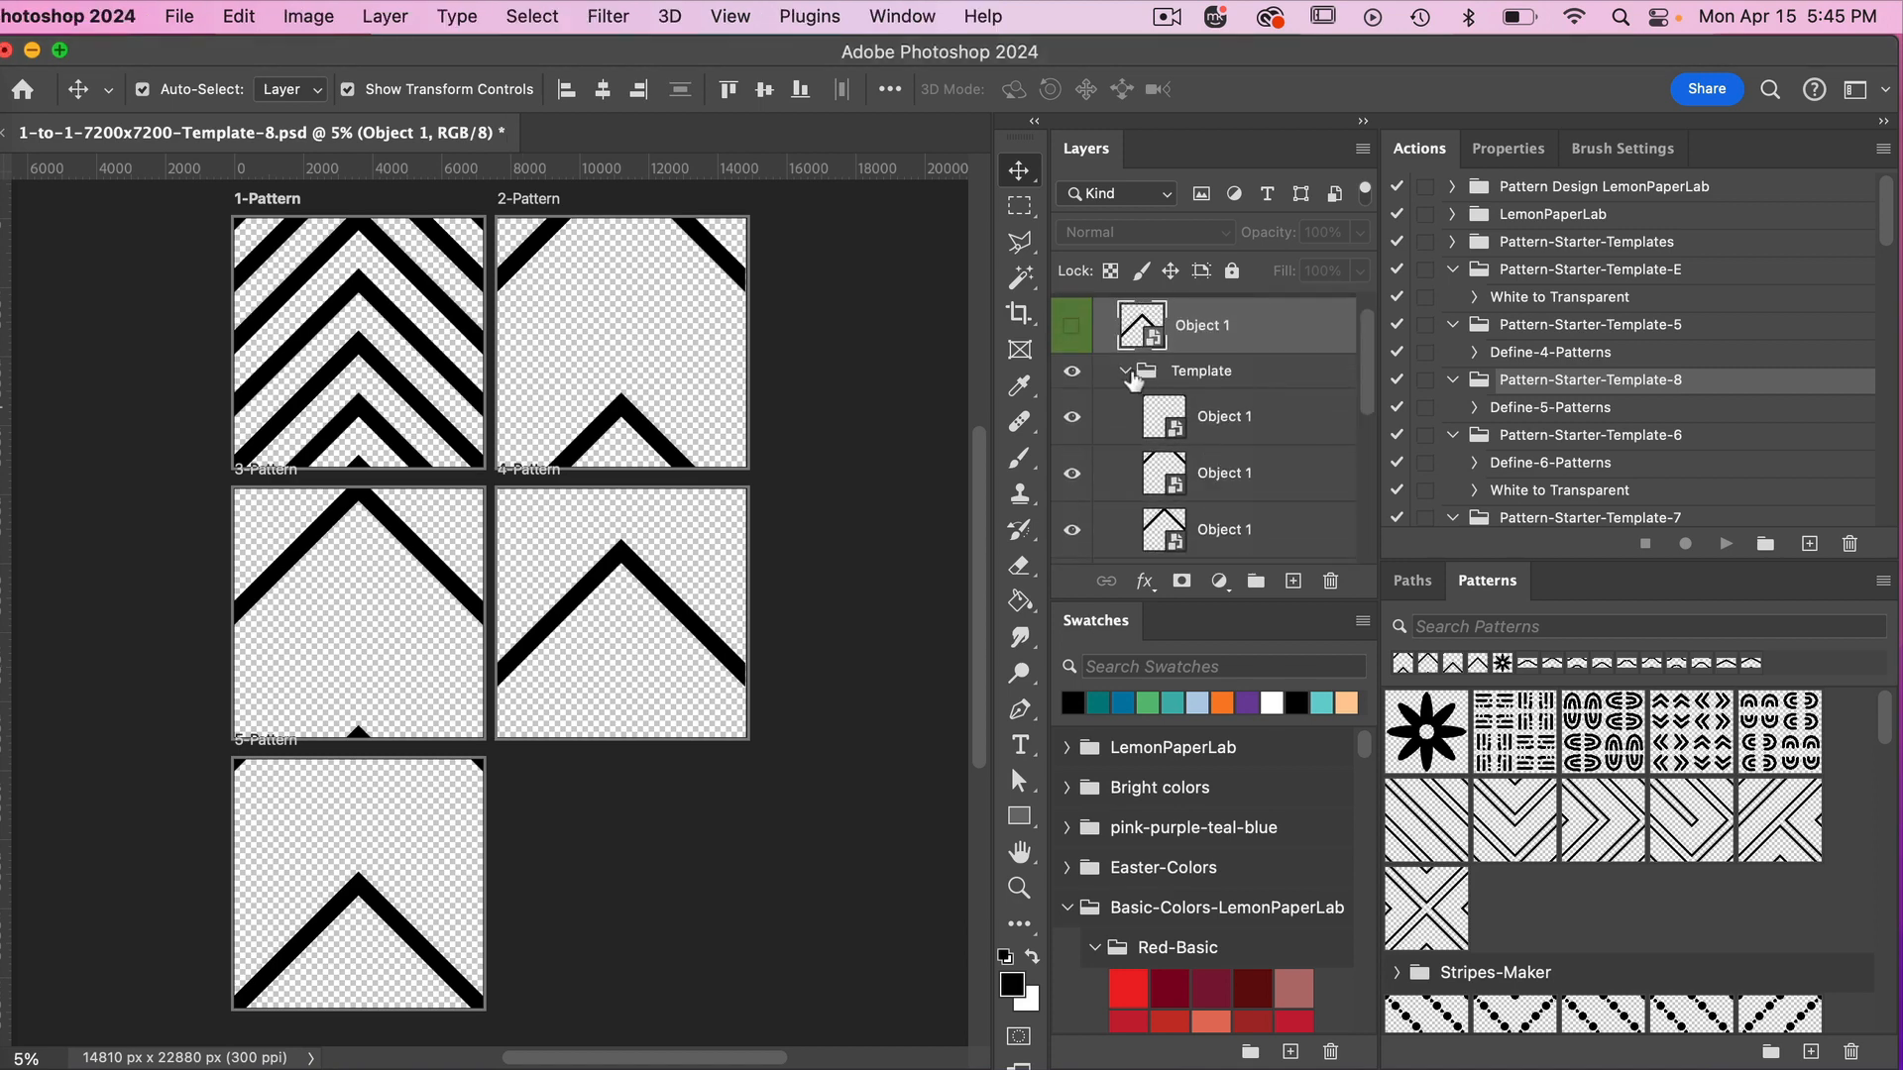
pyautogui.click(1126, 372)
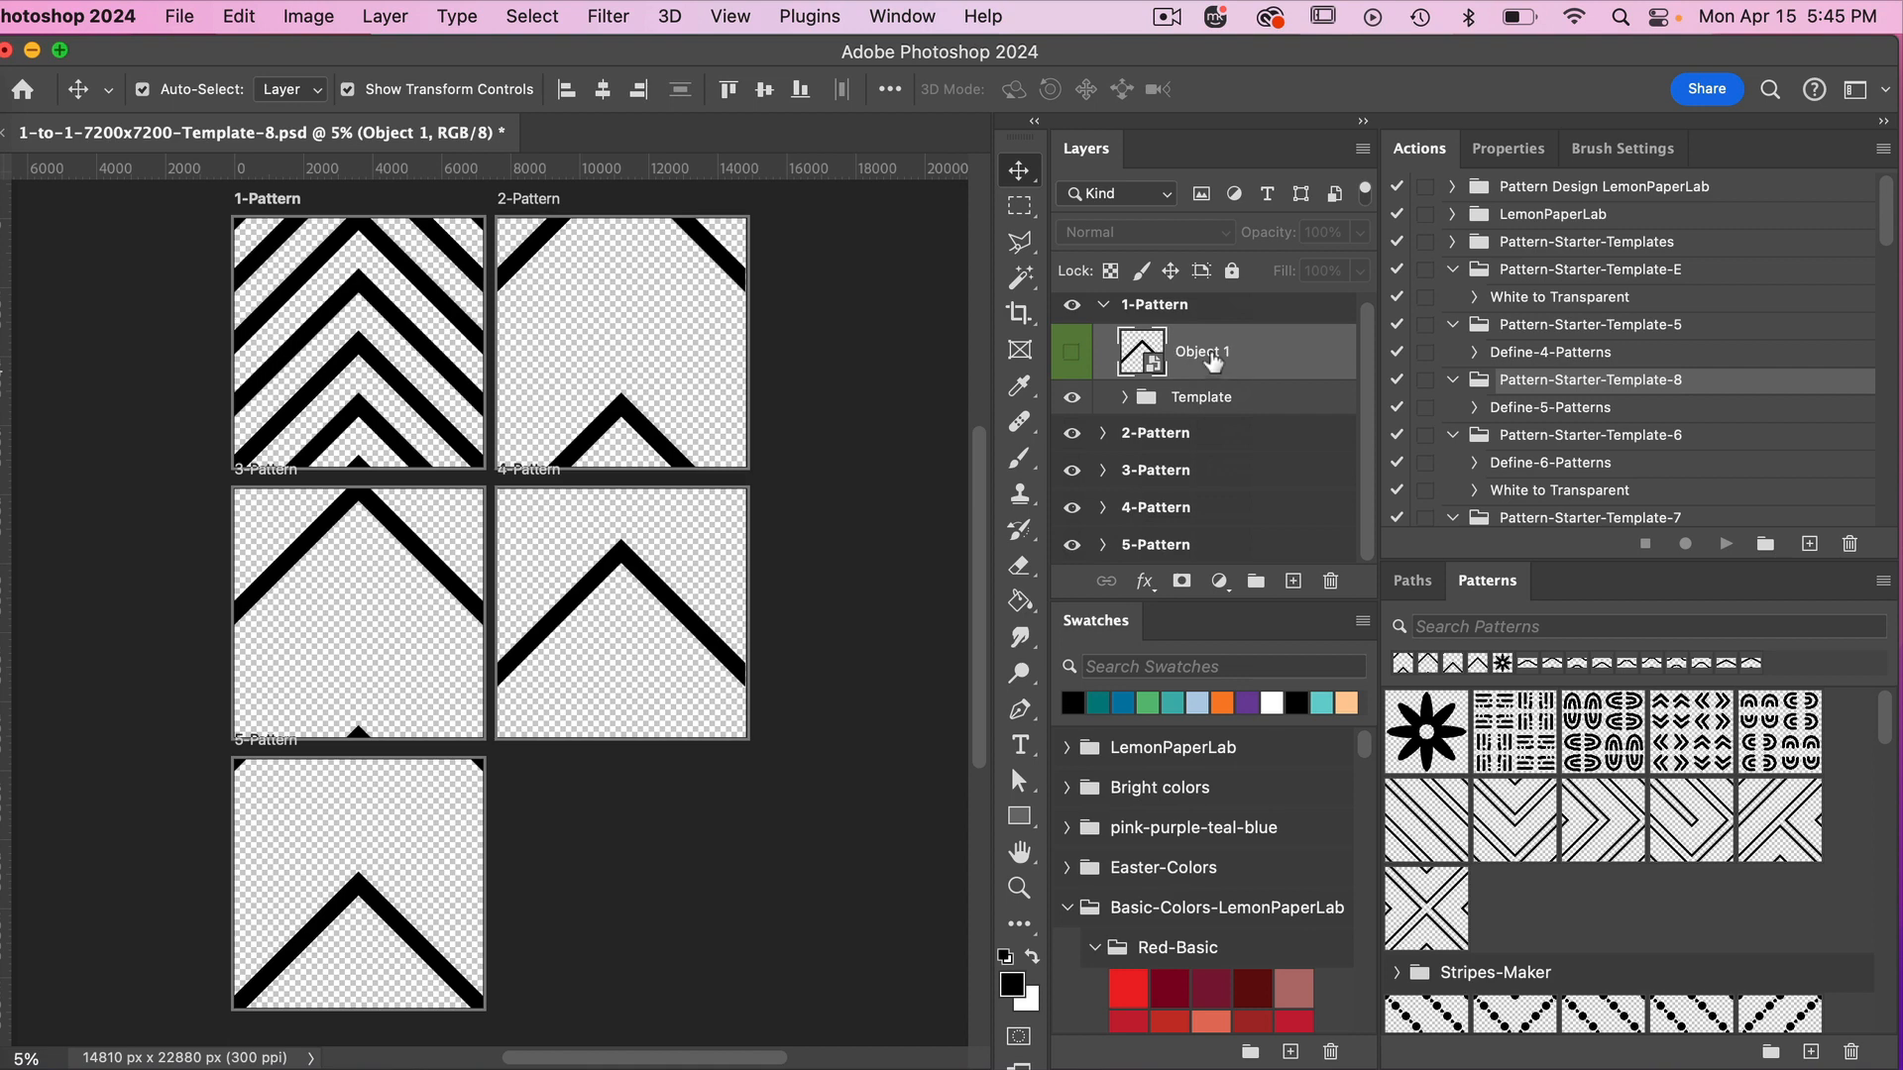
pyautogui.doubleClick(1154, 367)
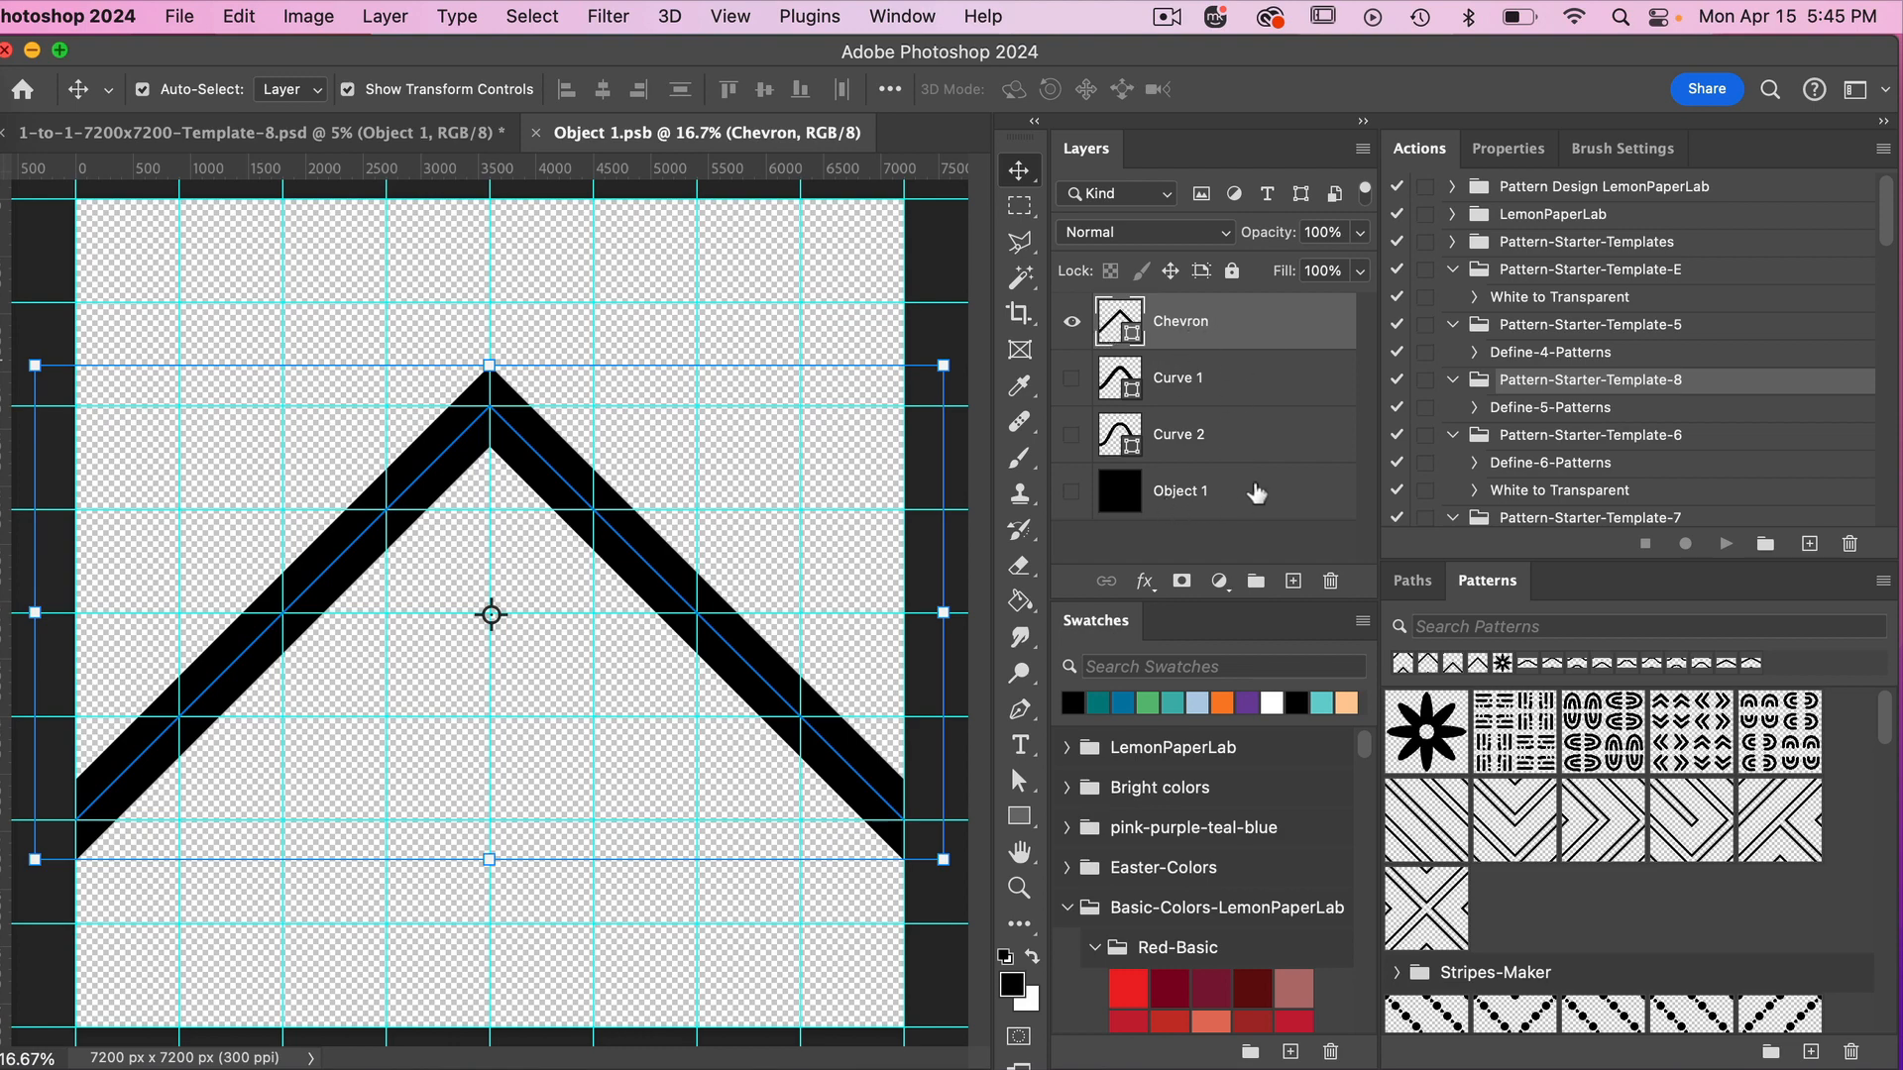
# Preview the Curve 1 and Curve 2 shapes one at a time, and show only the Chevron layer again.
pyautogui.click(1071, 322)
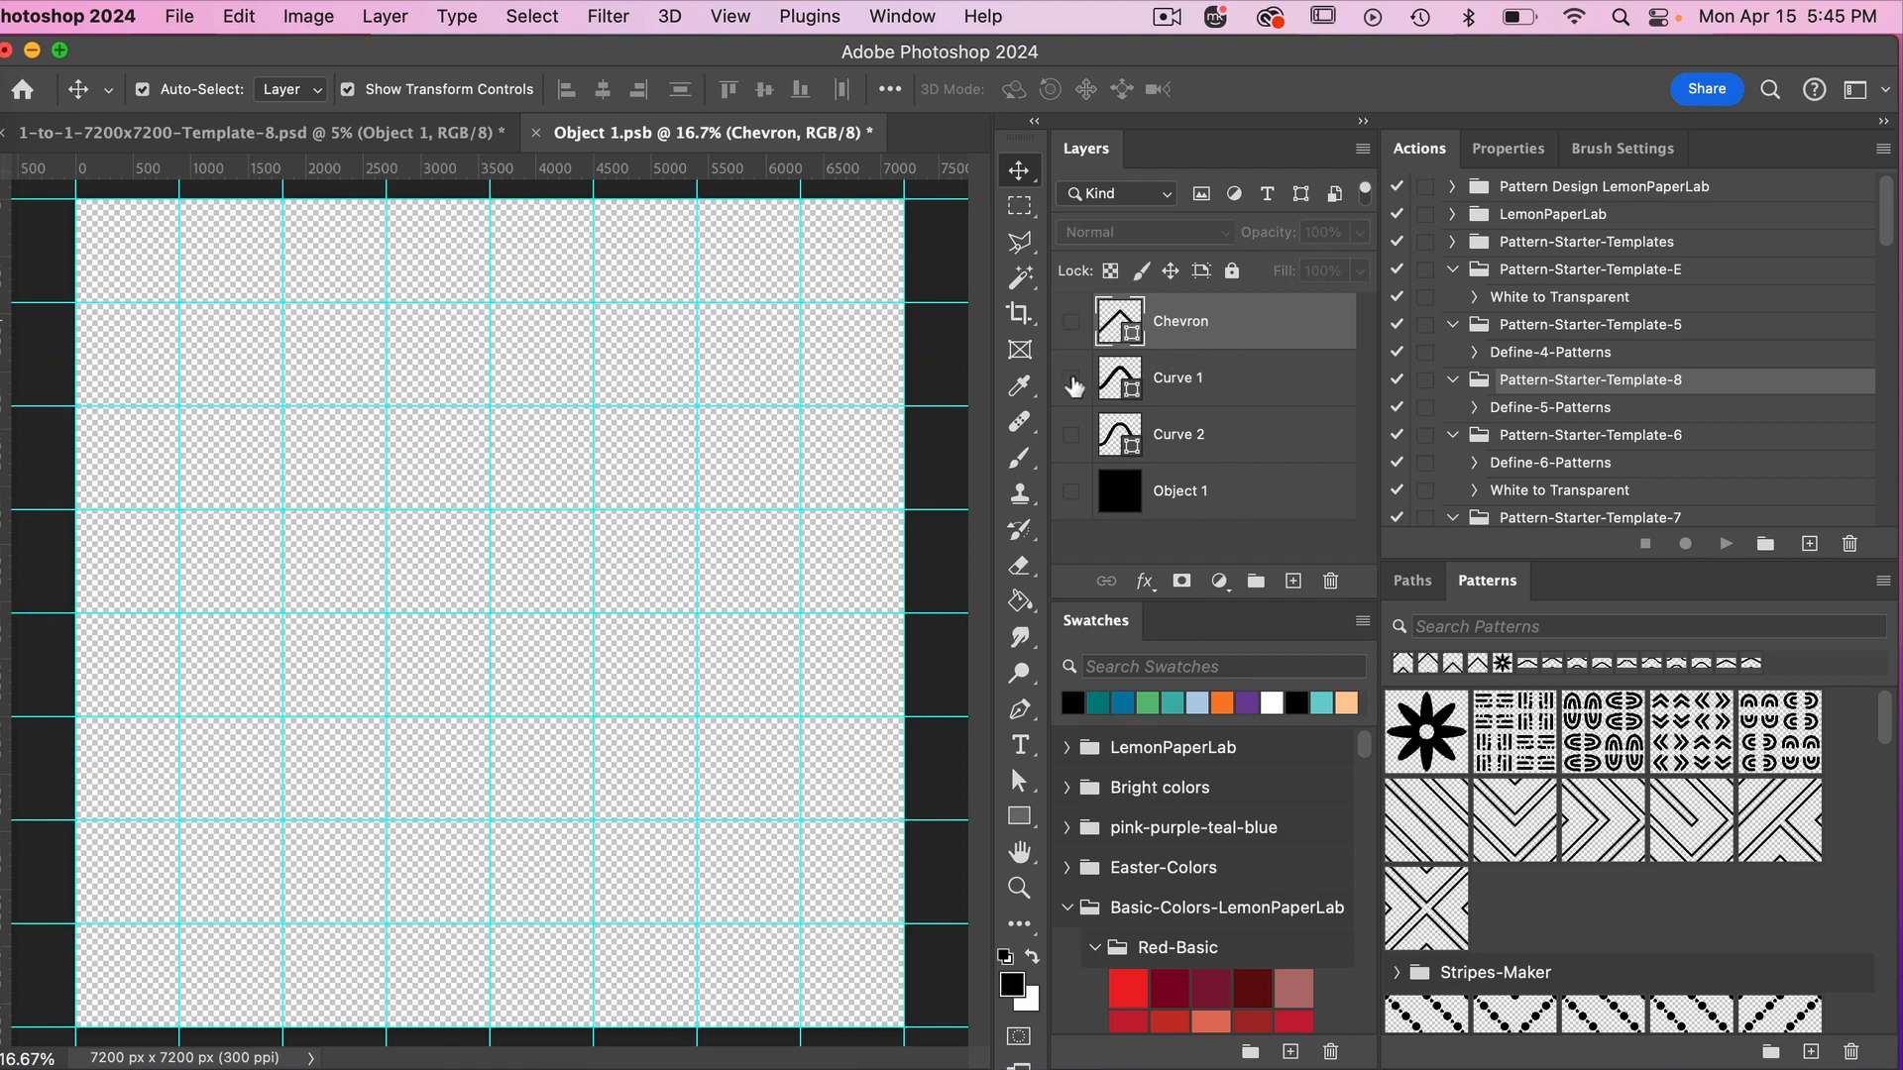
pyautogui.click(1071, 380)
pyautogui.click(1072, 380)
pyautogui.click(1072, 439)
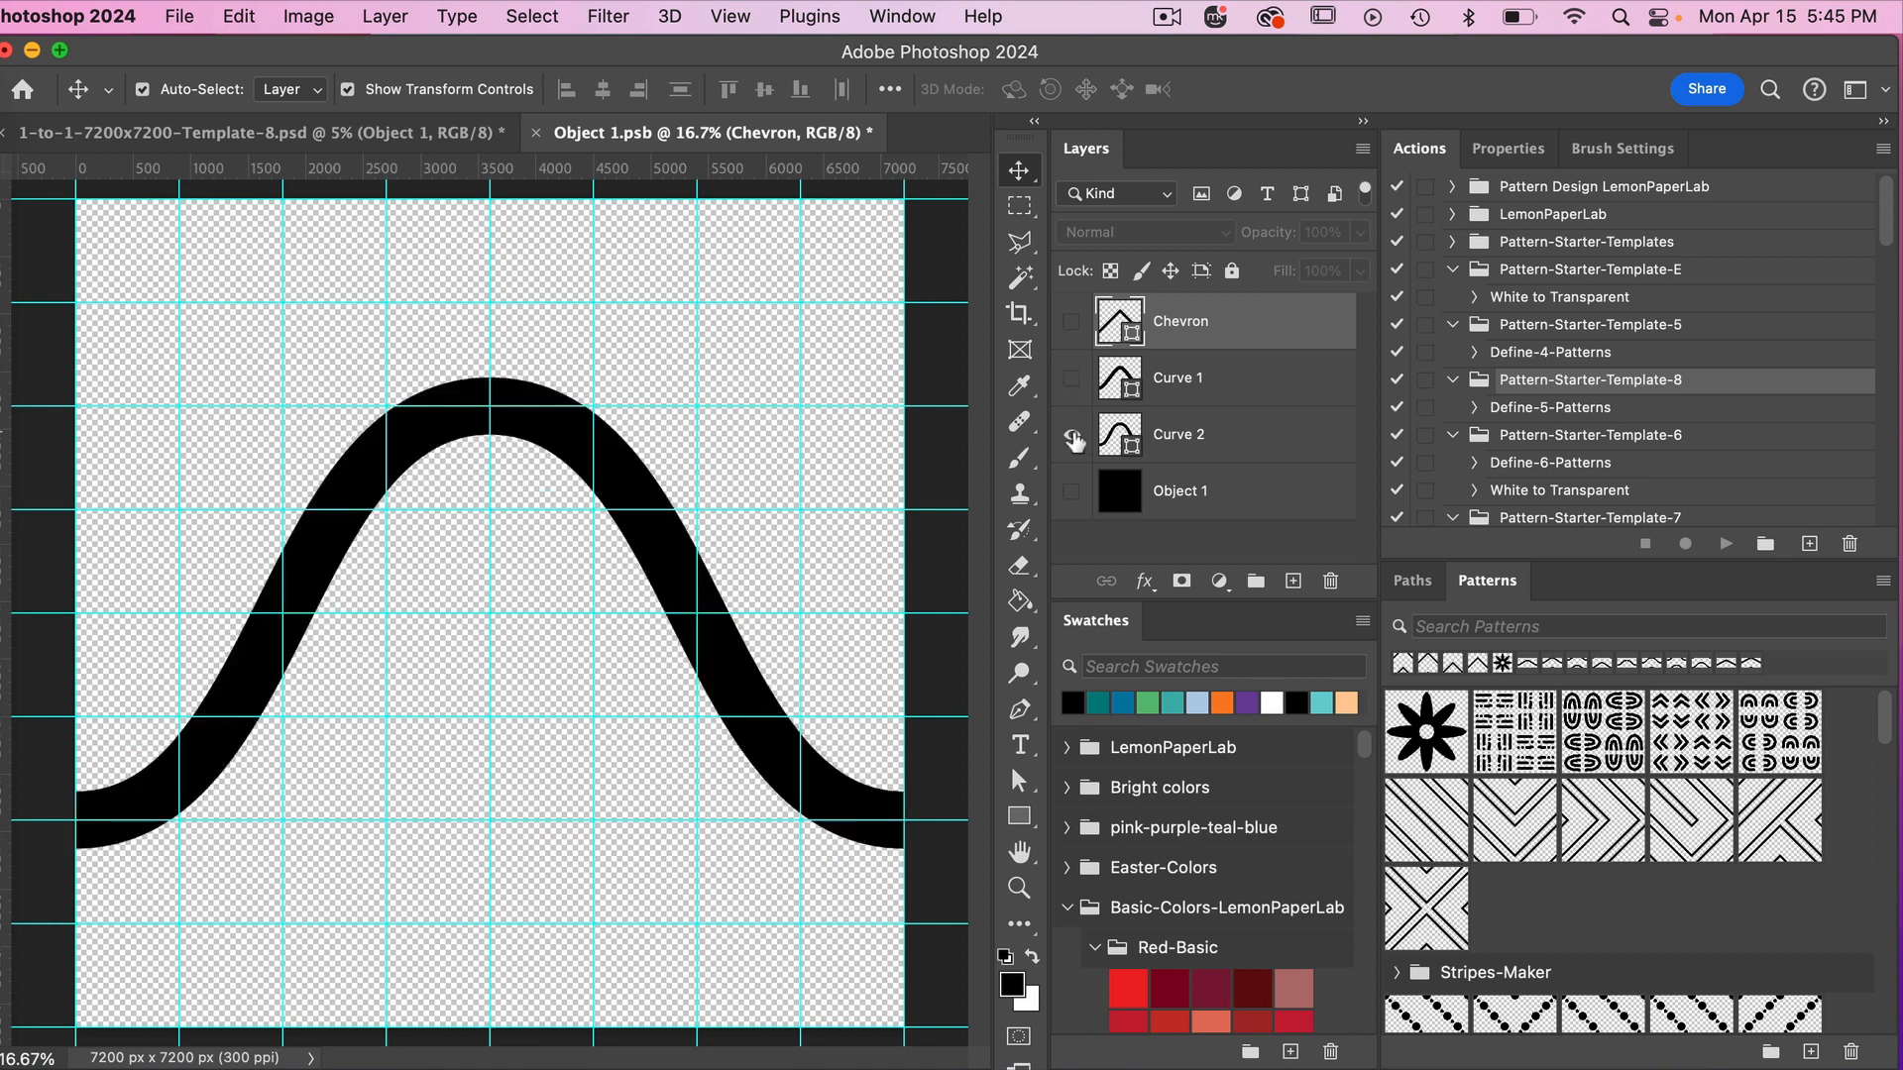
pyautogui.click(1072, 439)
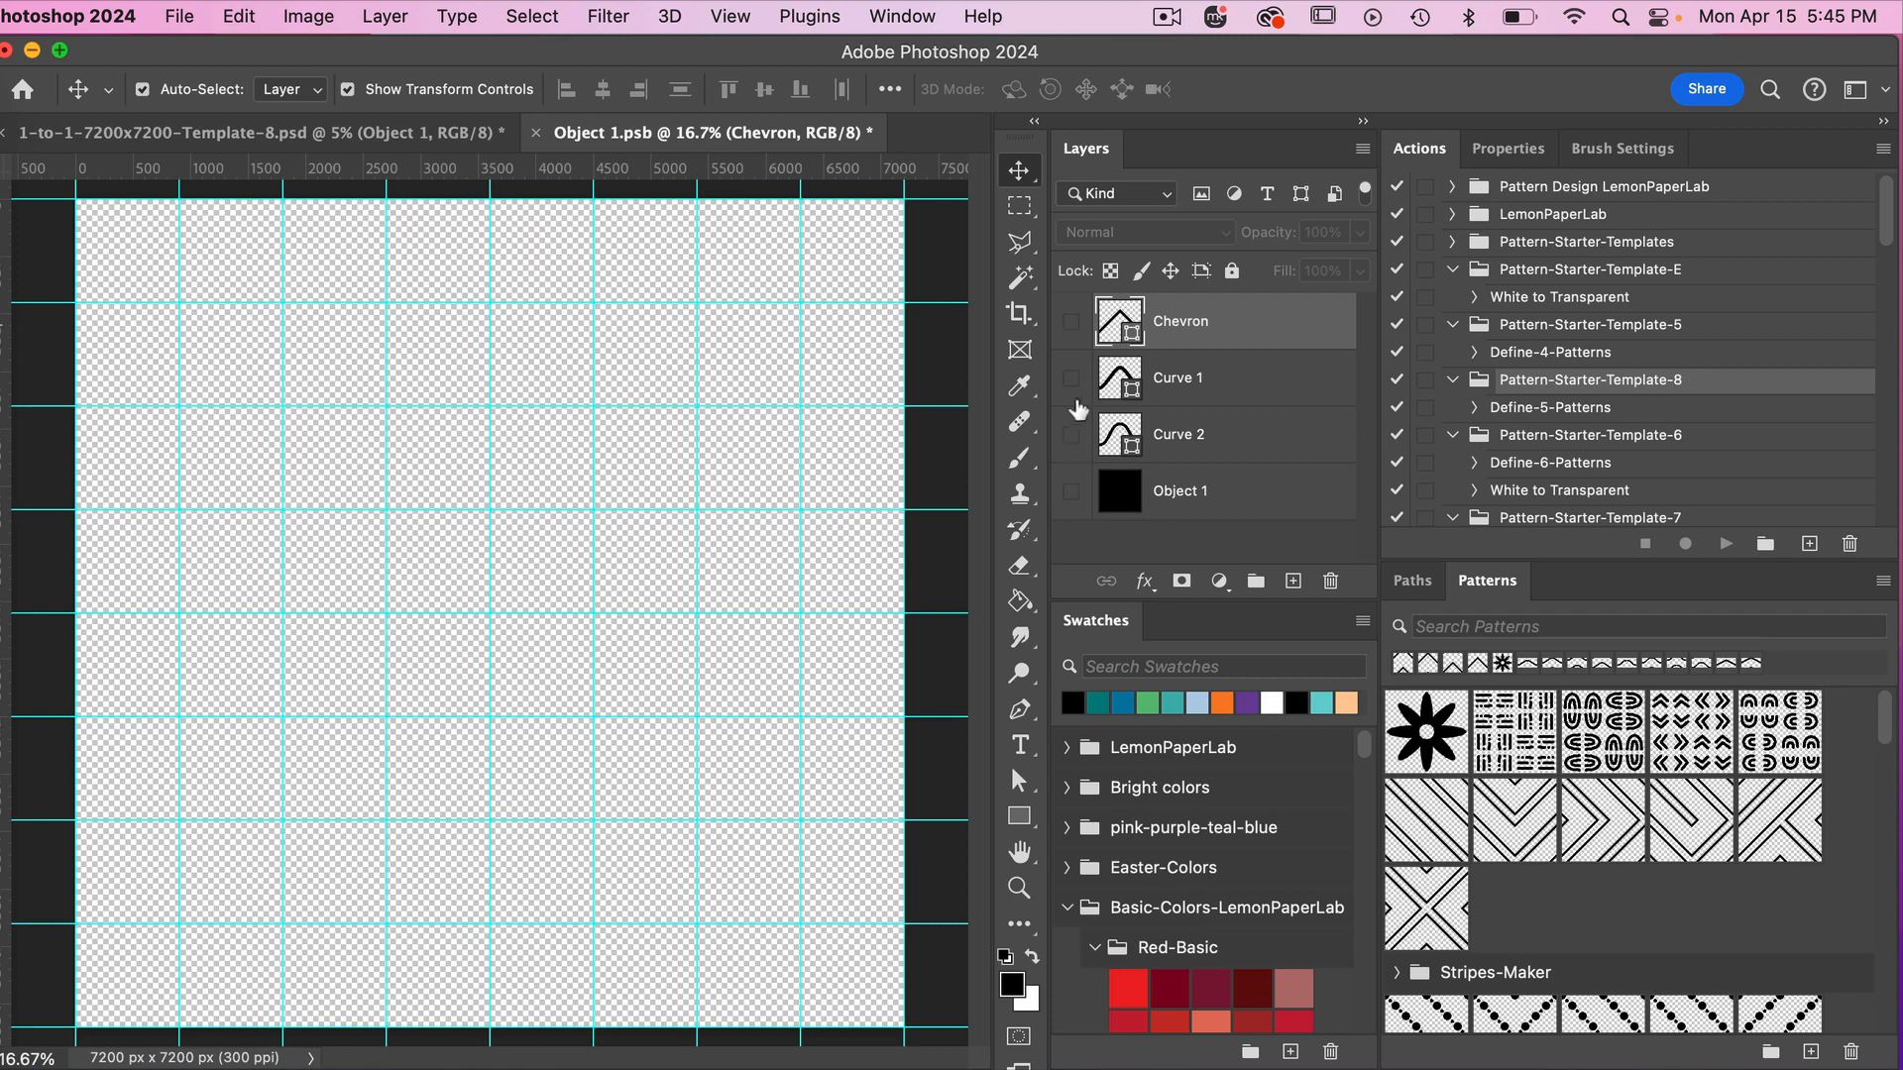
pyautogui.click(1072, 323)
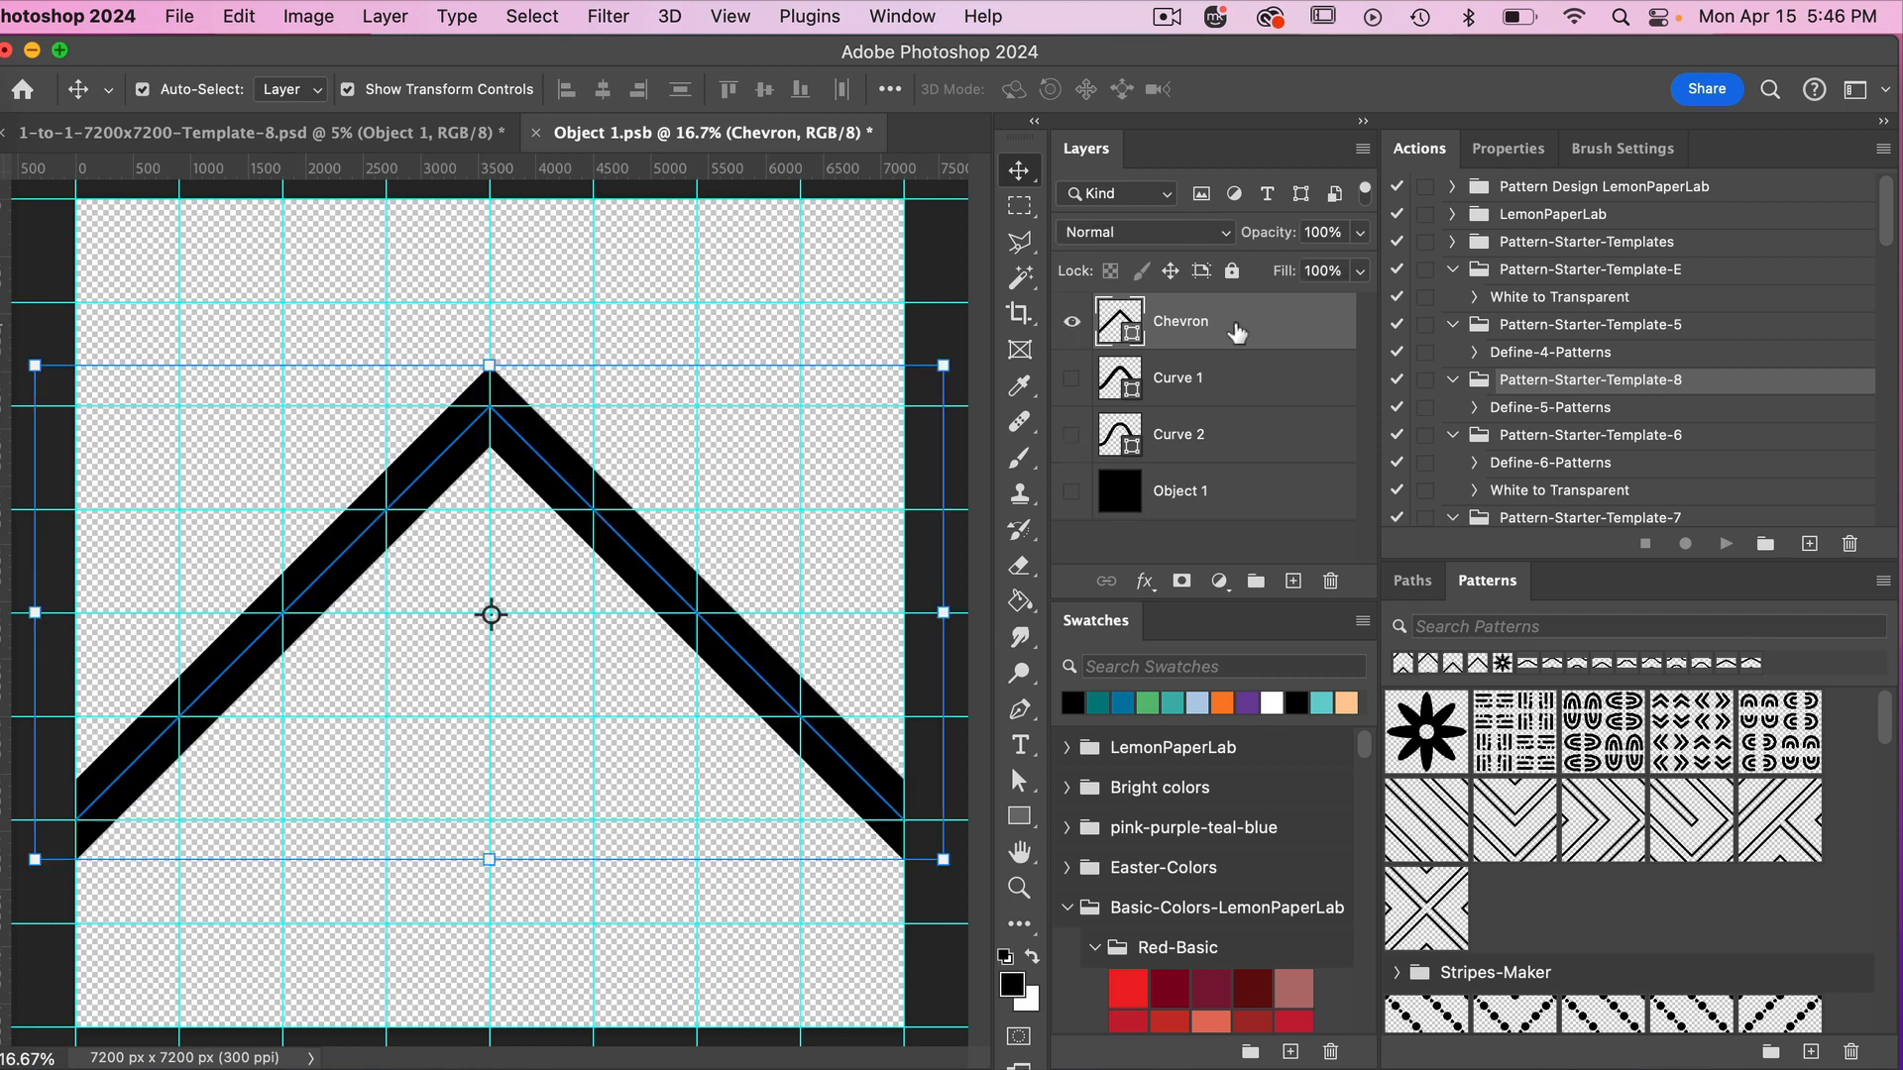
# Set the Chevron shape's stroke width to 800 px, save the smart object, and return to the Template-8 document.
pyautogui.click(1019, 710)
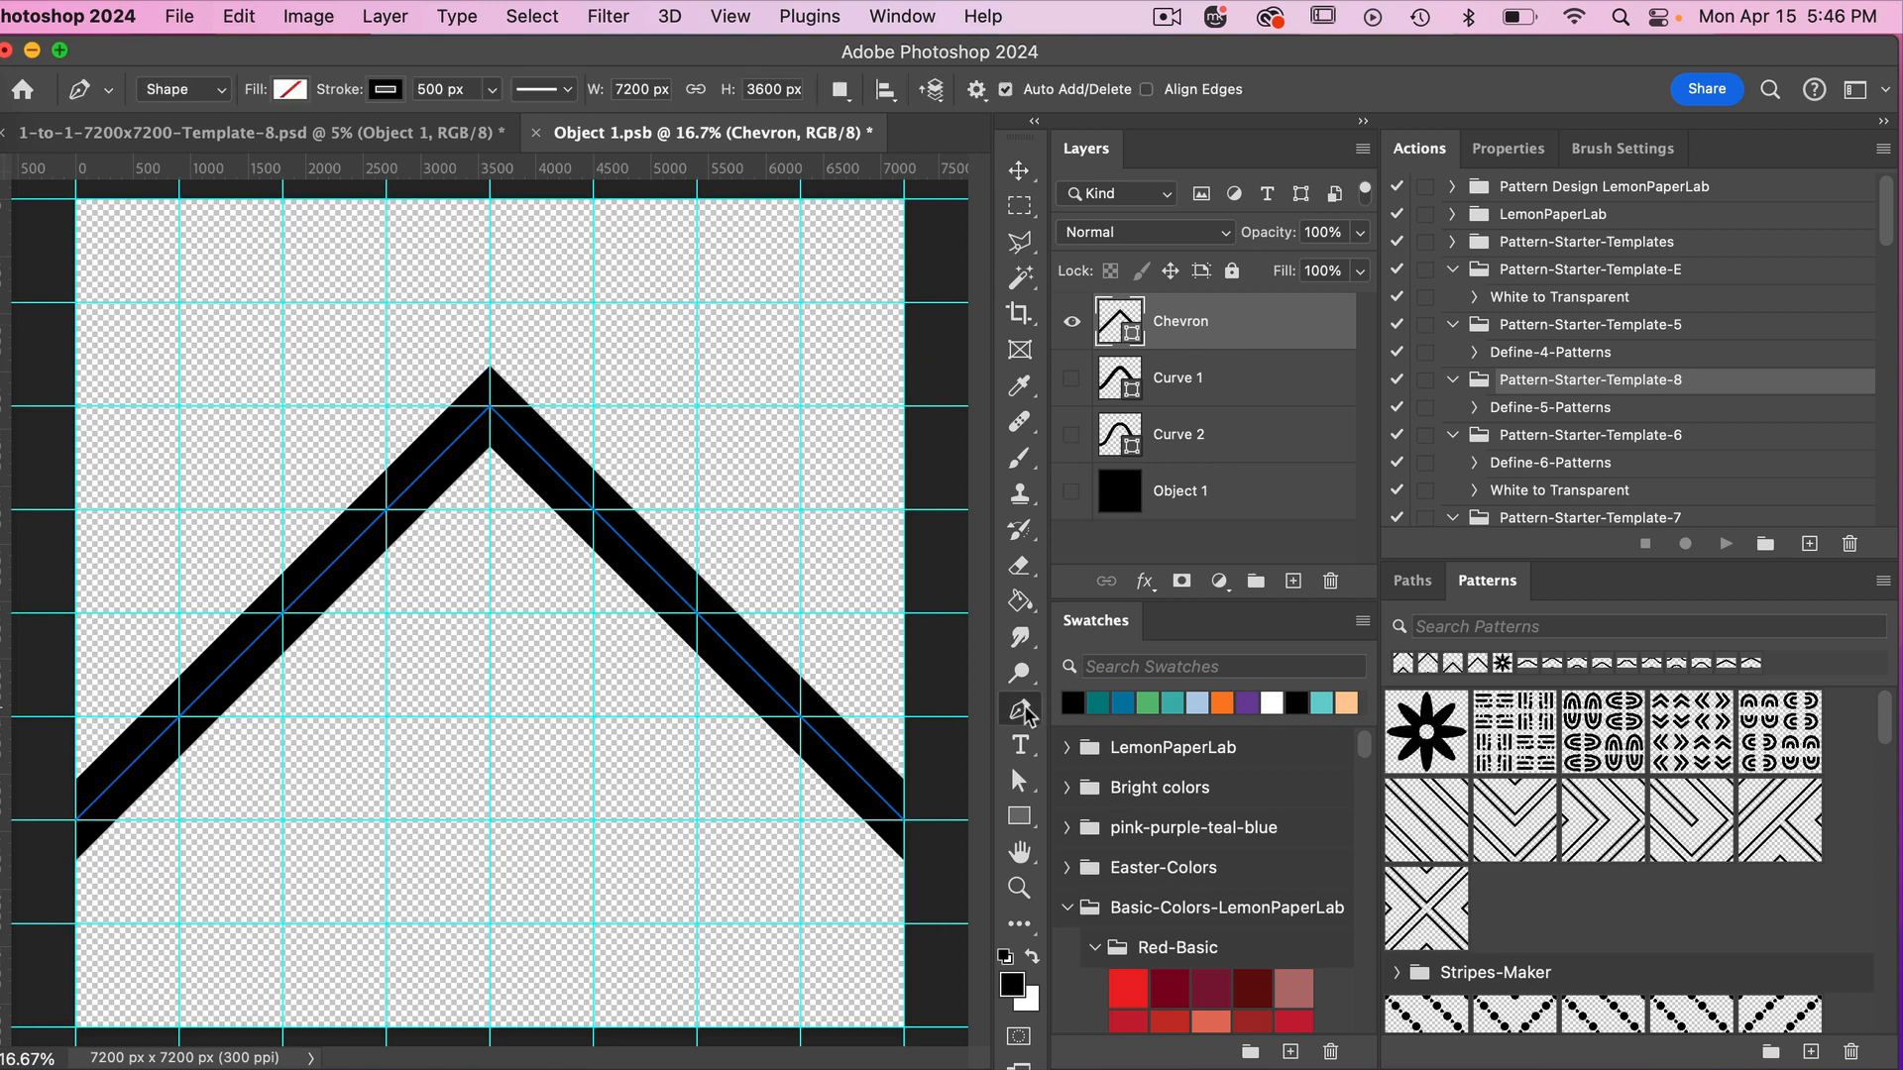
pyautogui.click(456, 89)
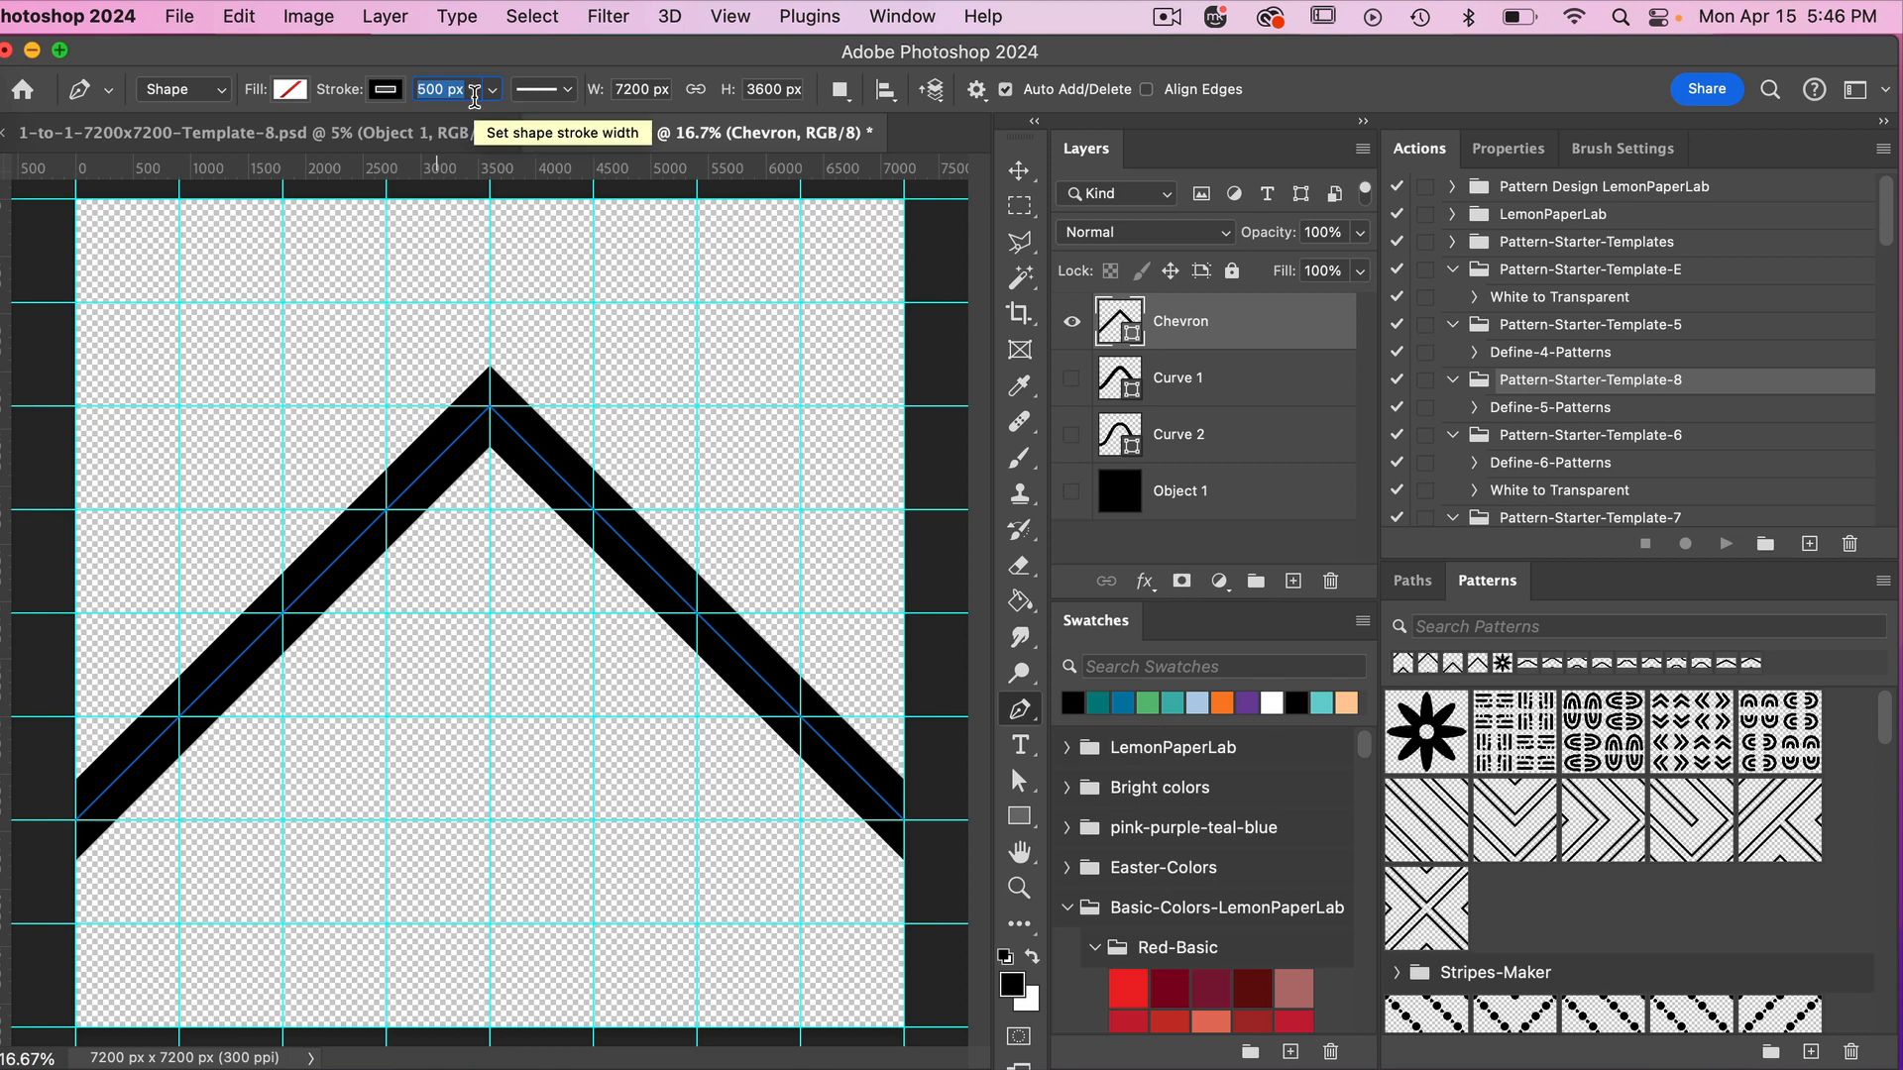
pyautogui.write('800')
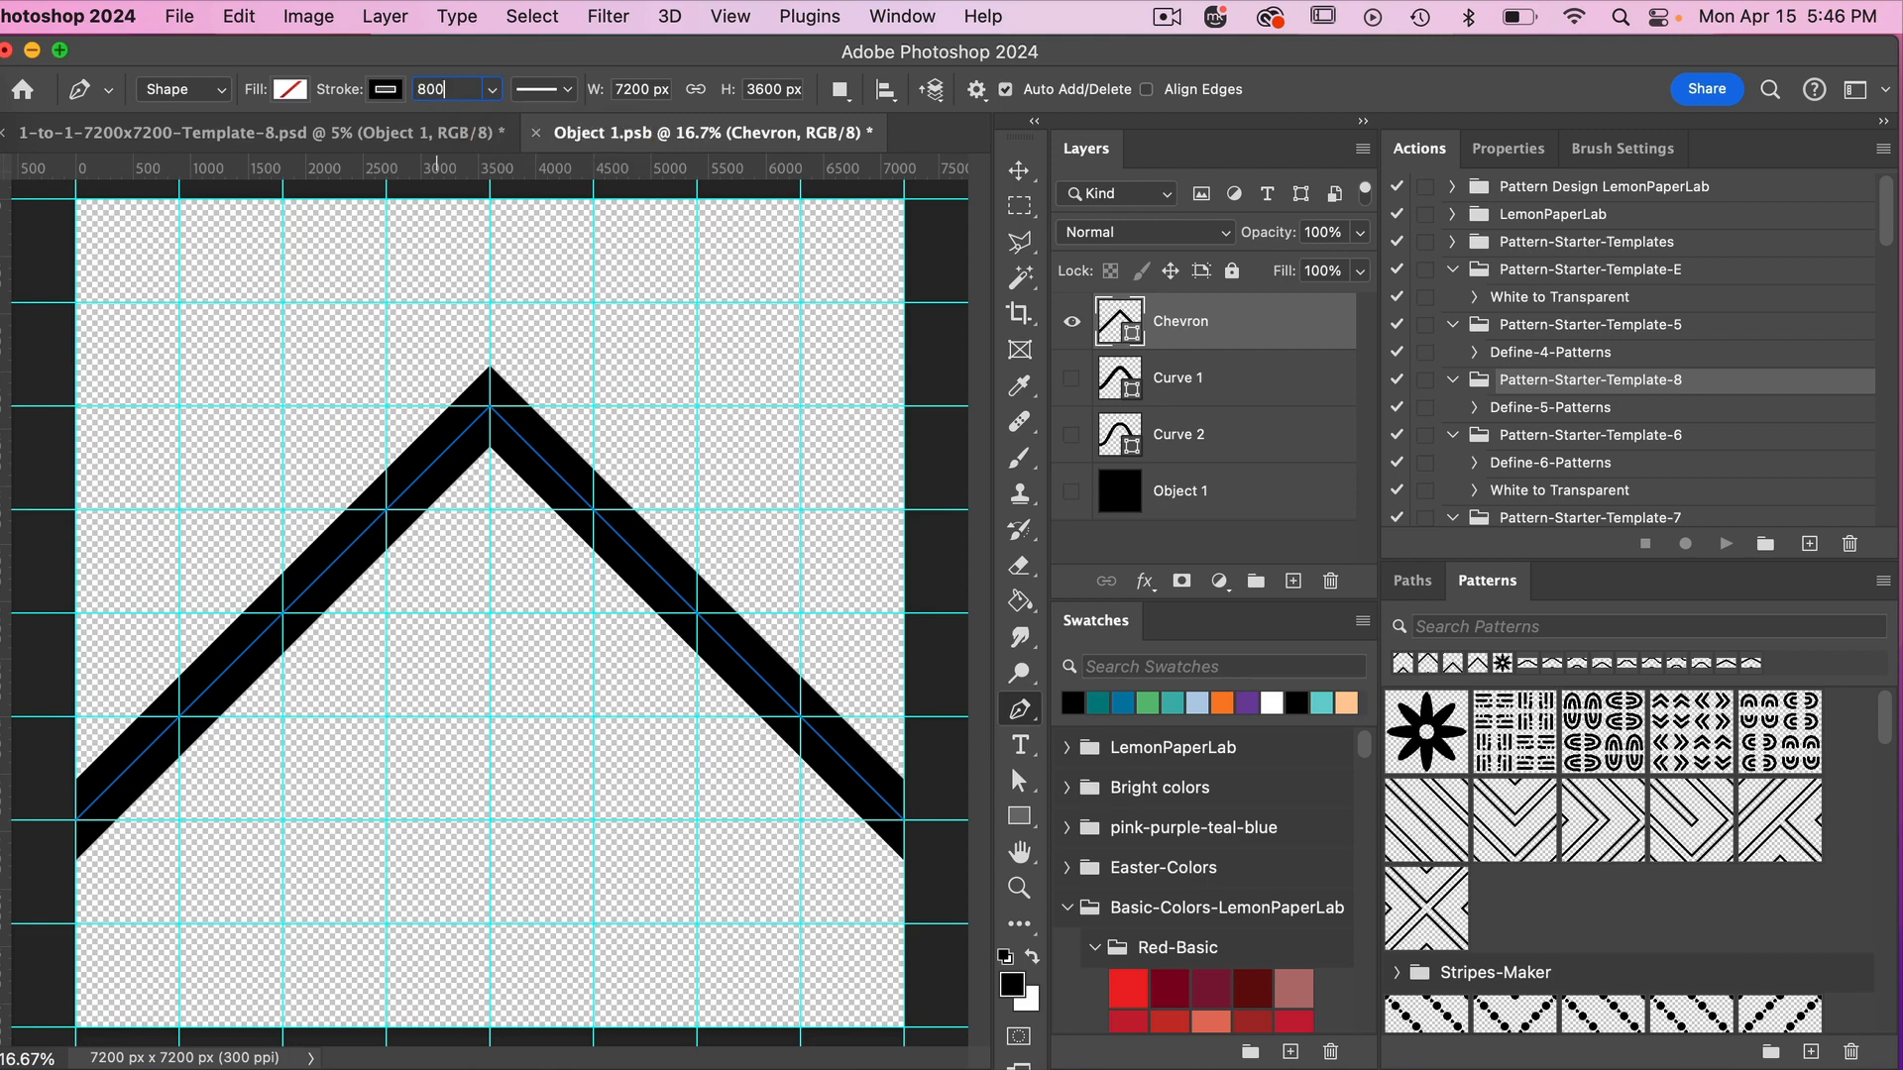
pyautogui.press('Return')
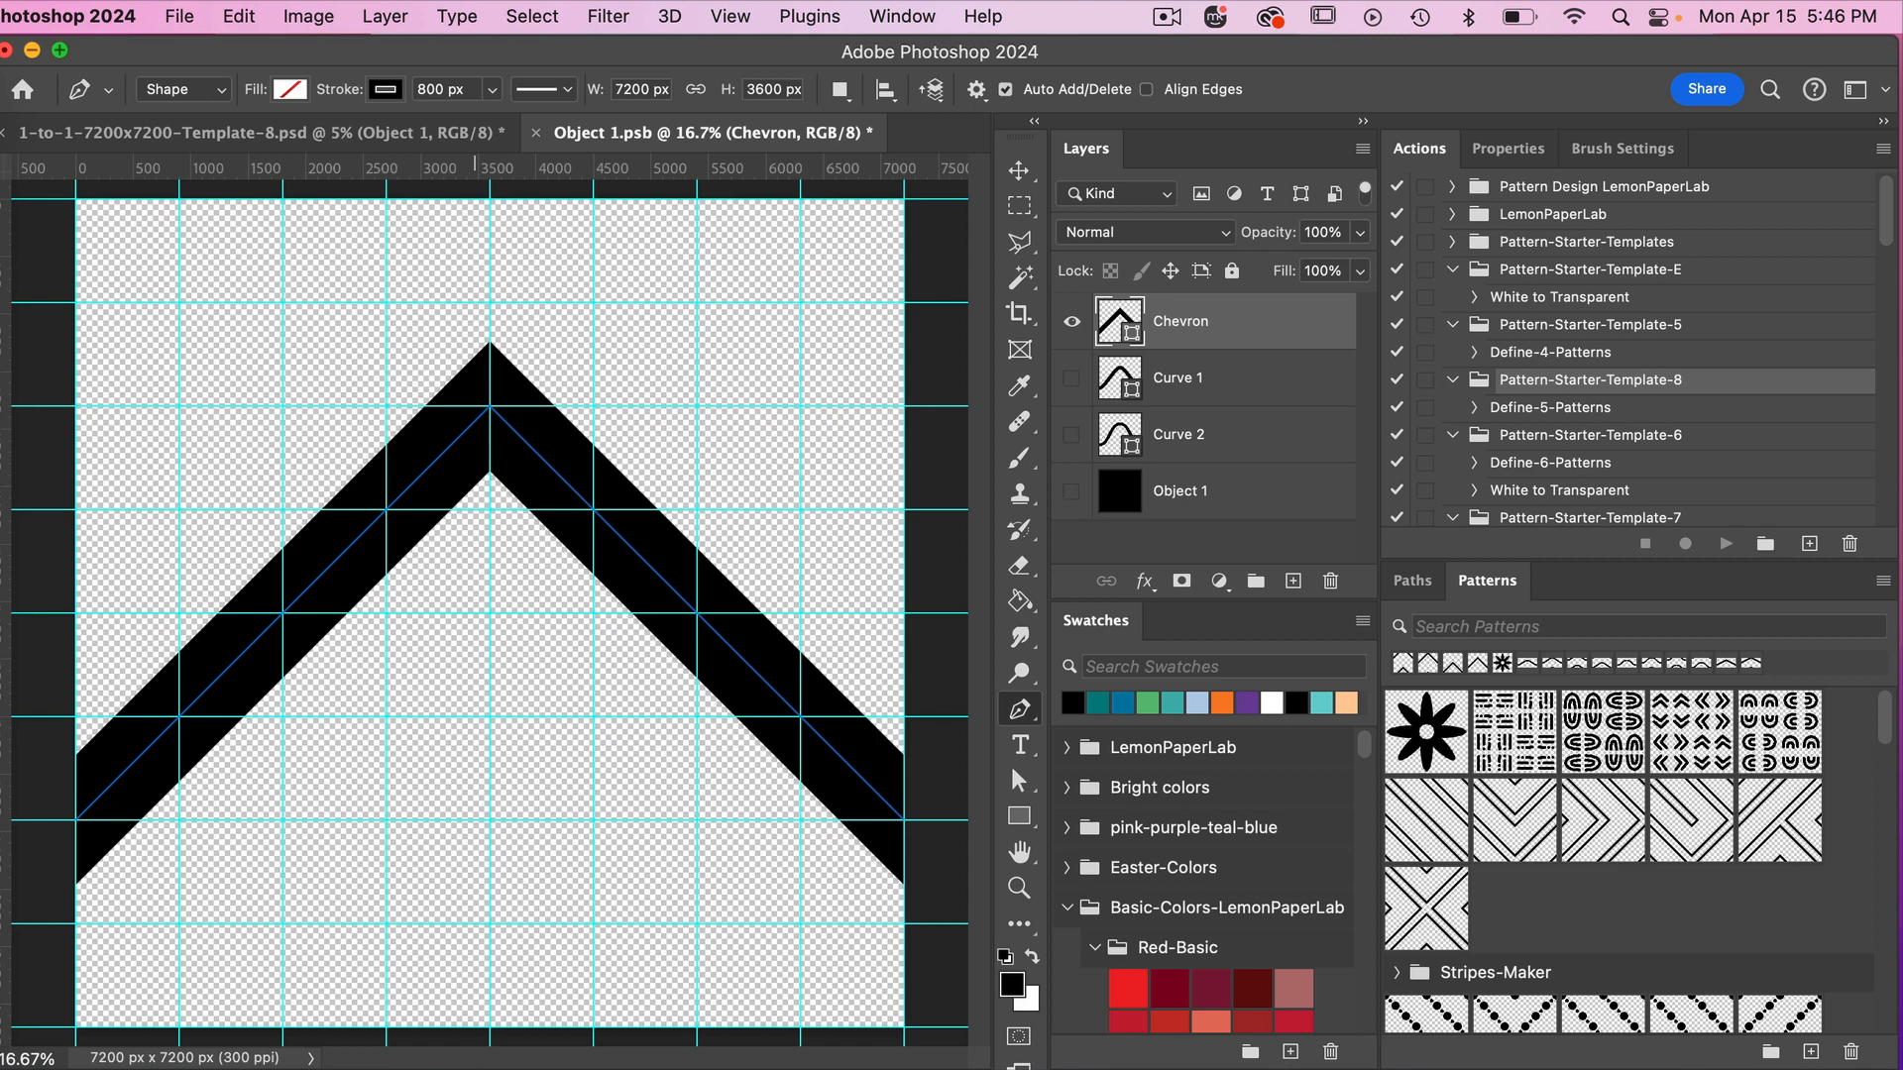
pyautogui.press('super+s')
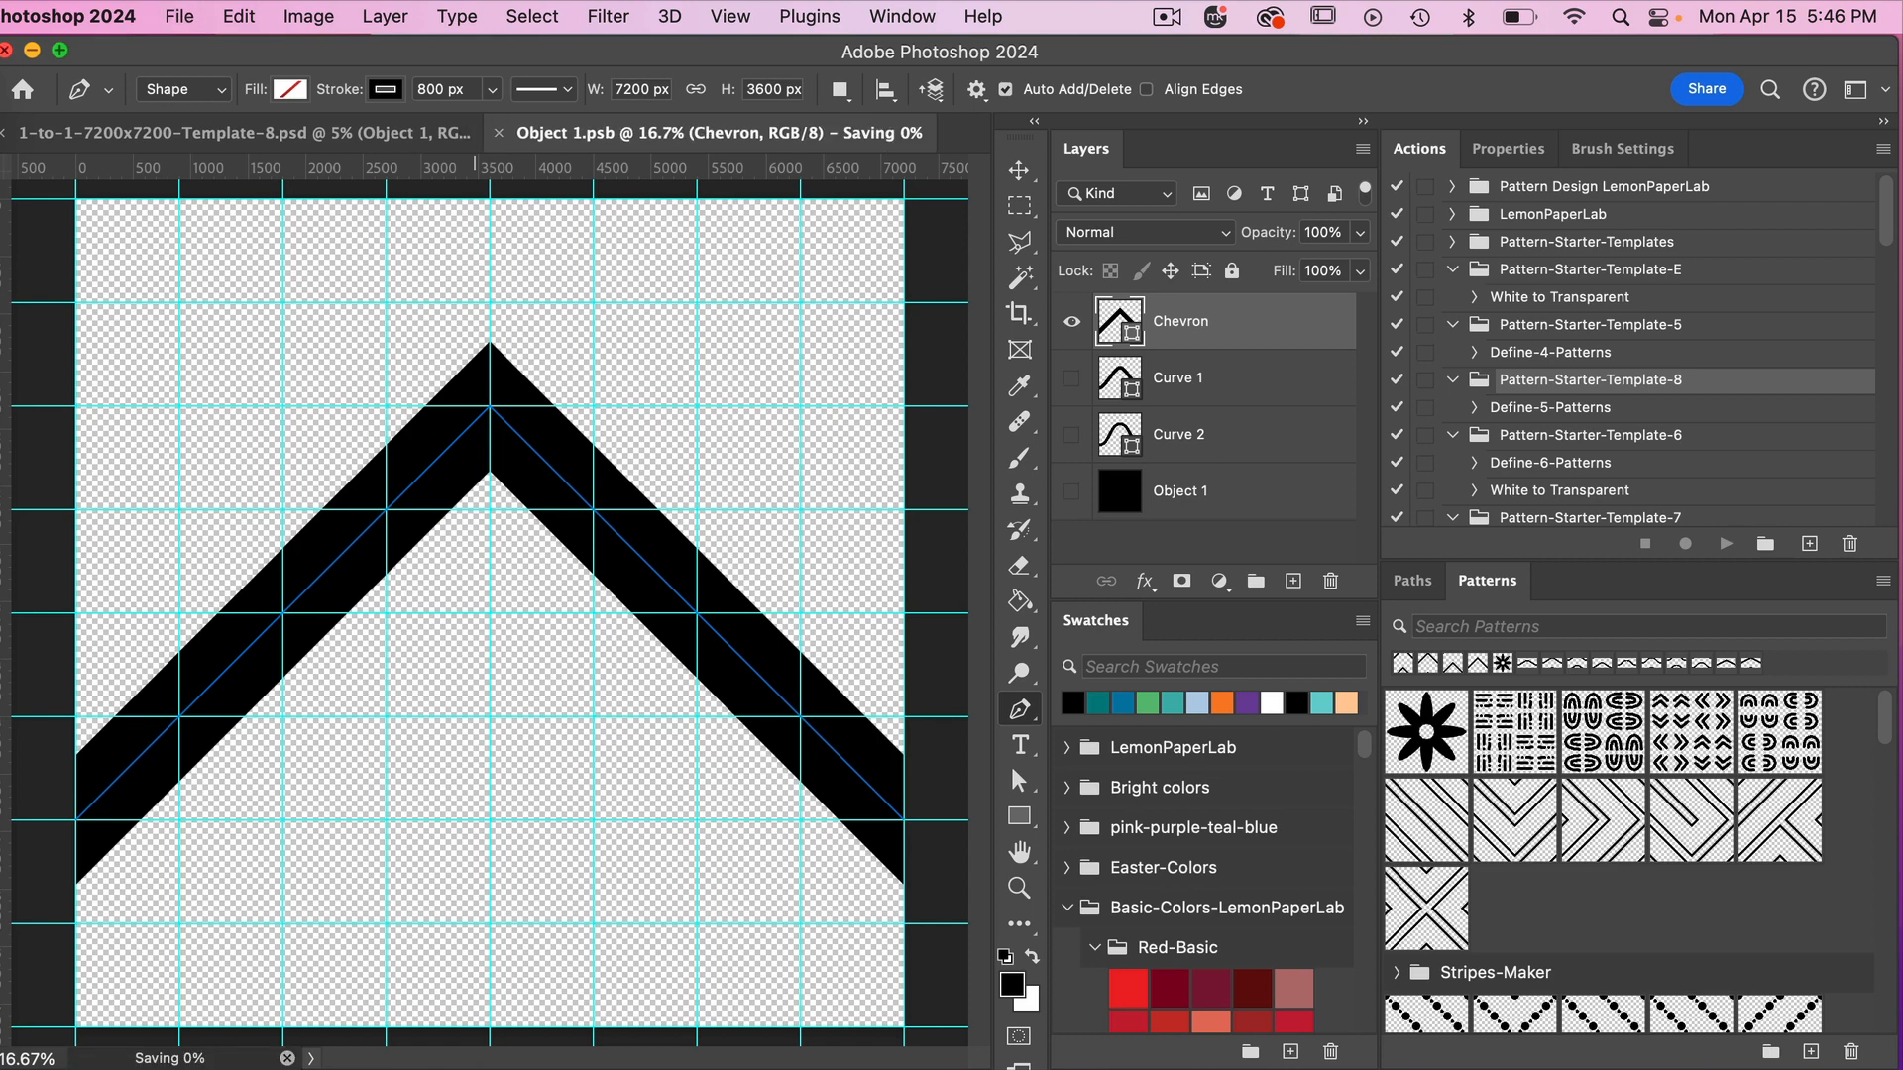
pyautogui.click(283, 127)
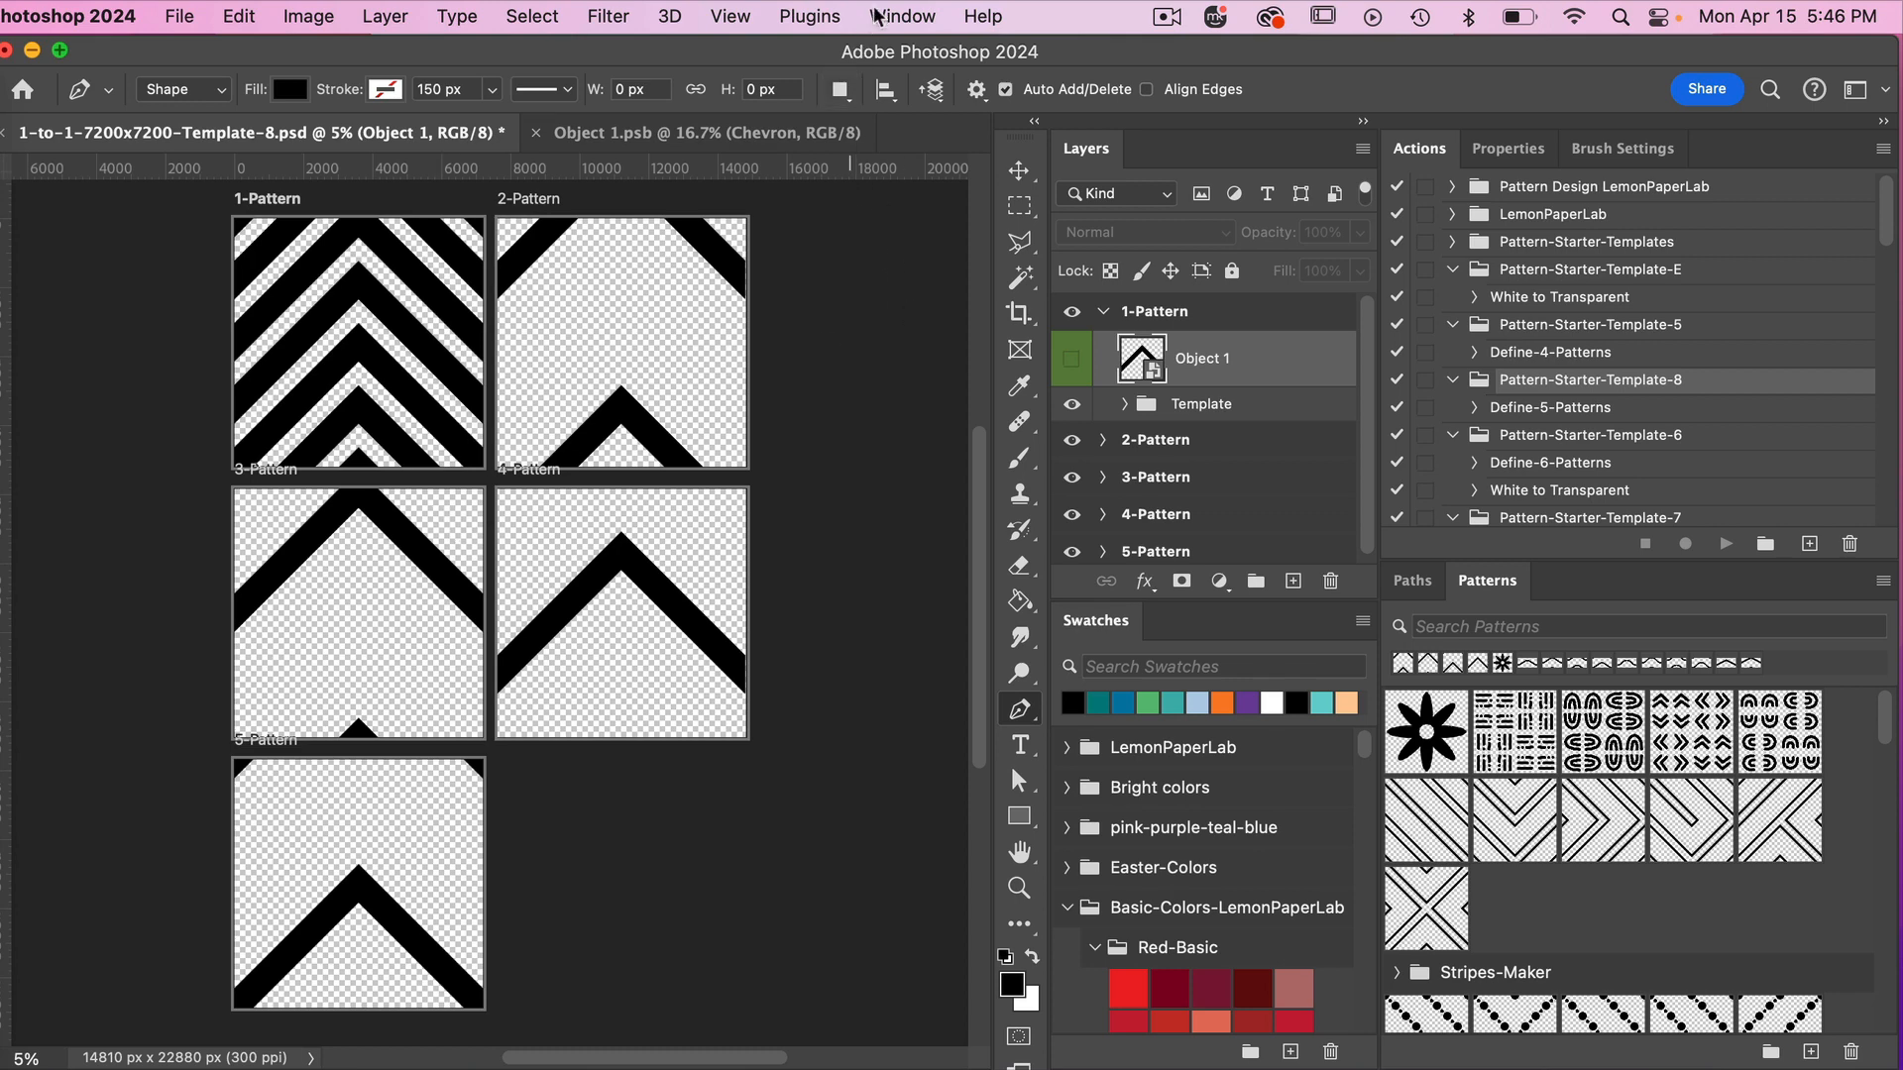
pyautogui.click(897, 18)
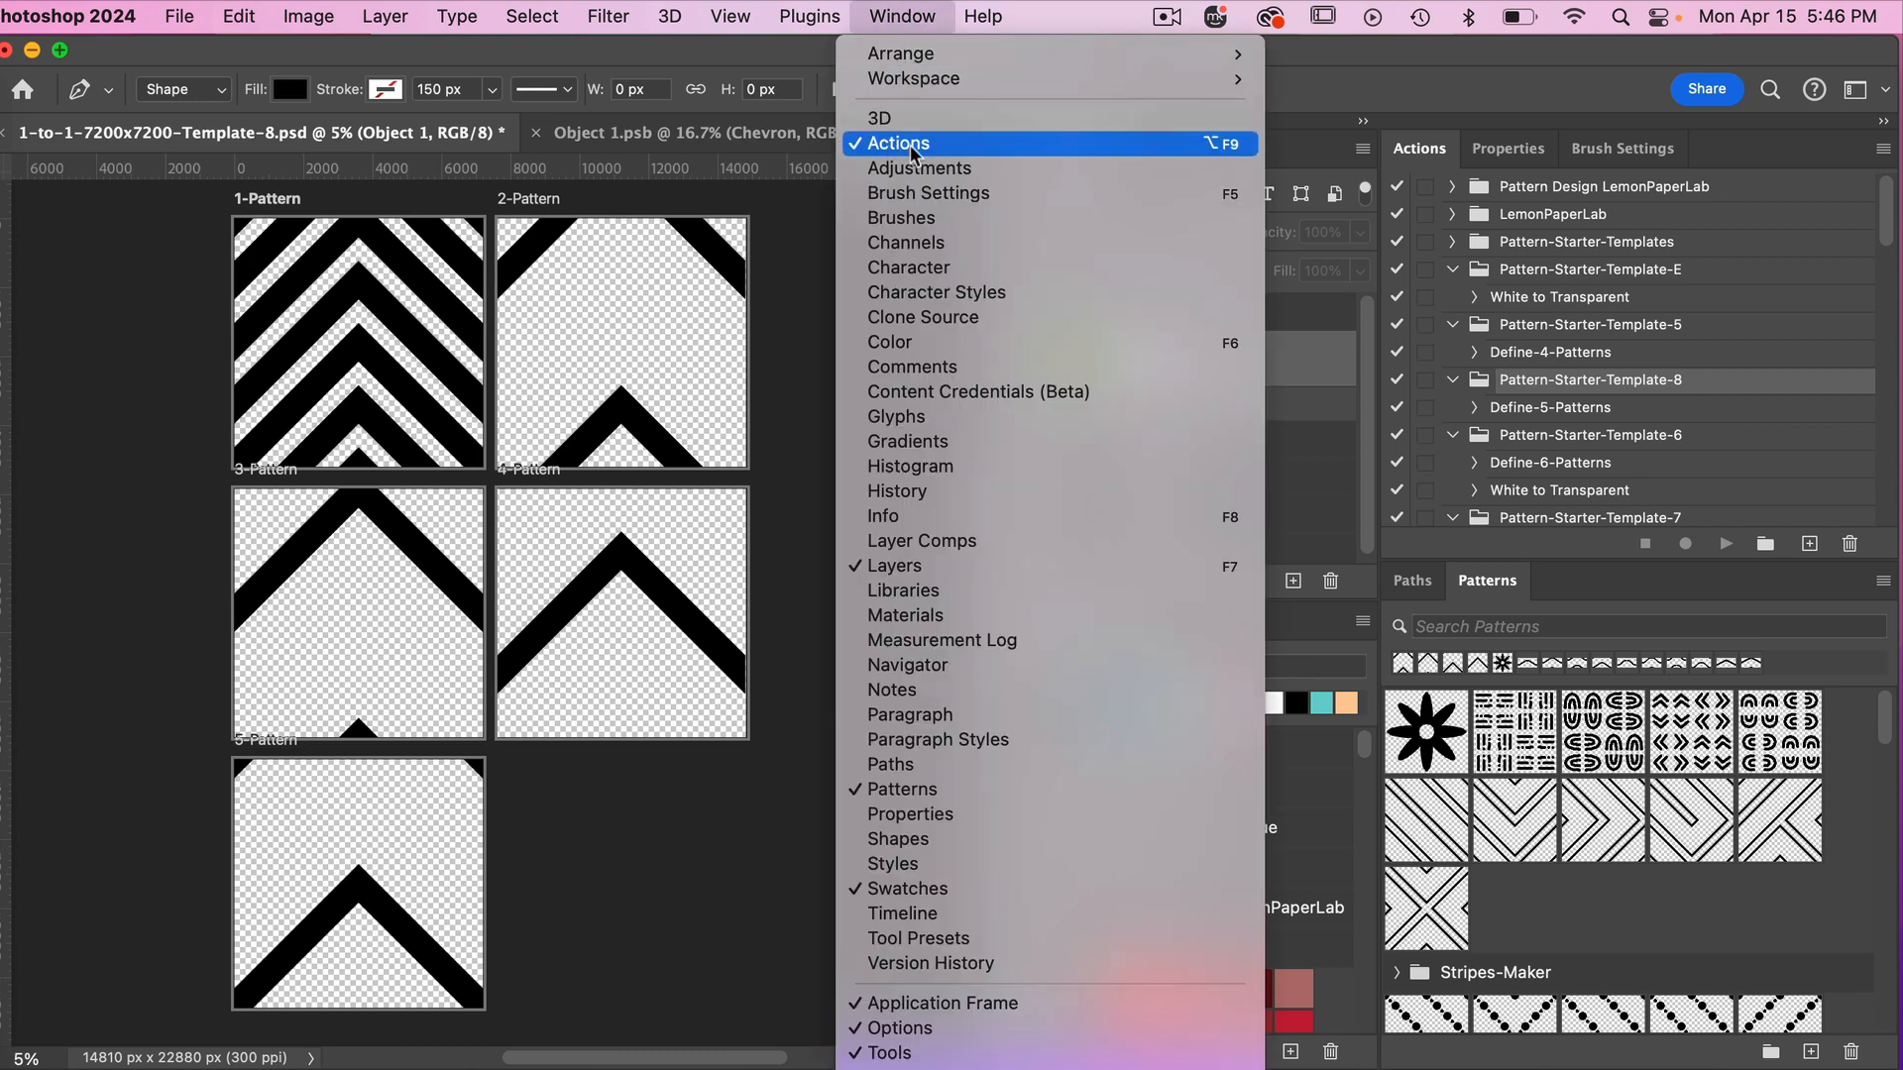
pyautogui.click(1518, 109)
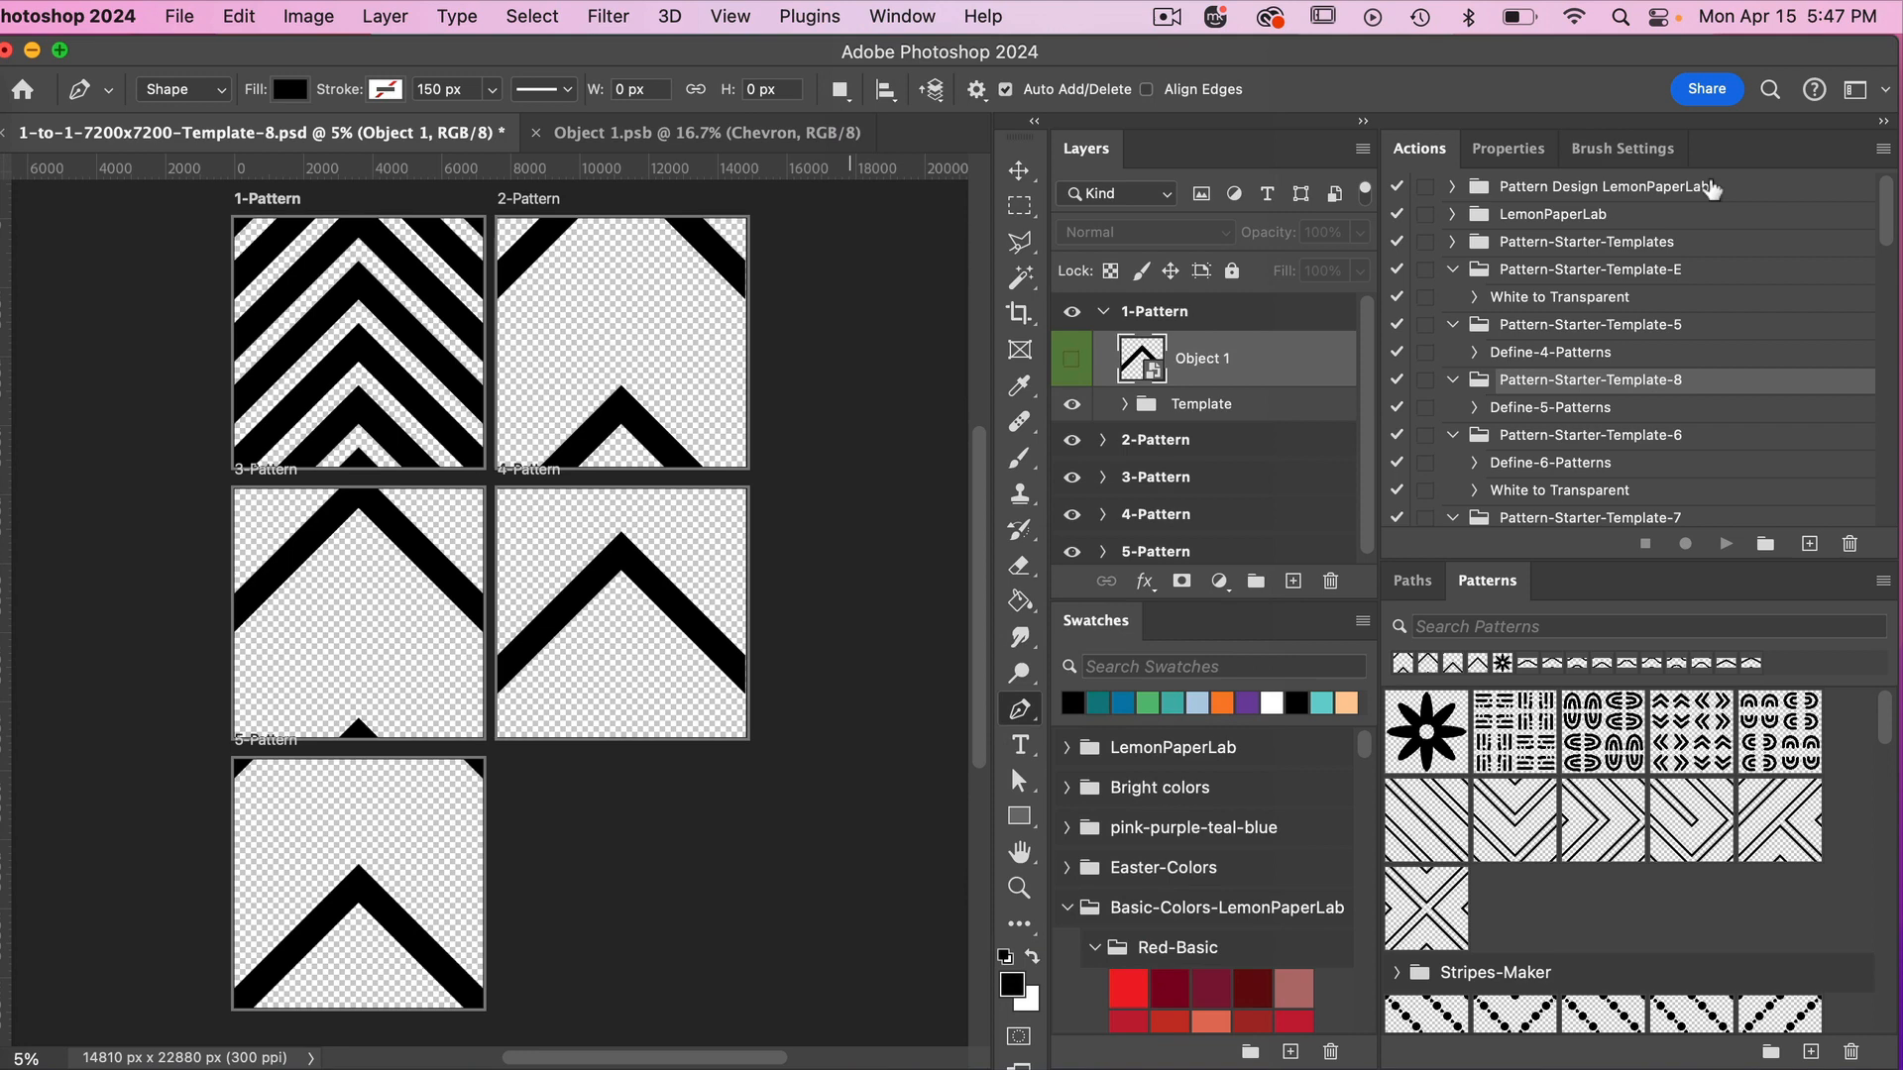
pyautogui.click(1882, 150)
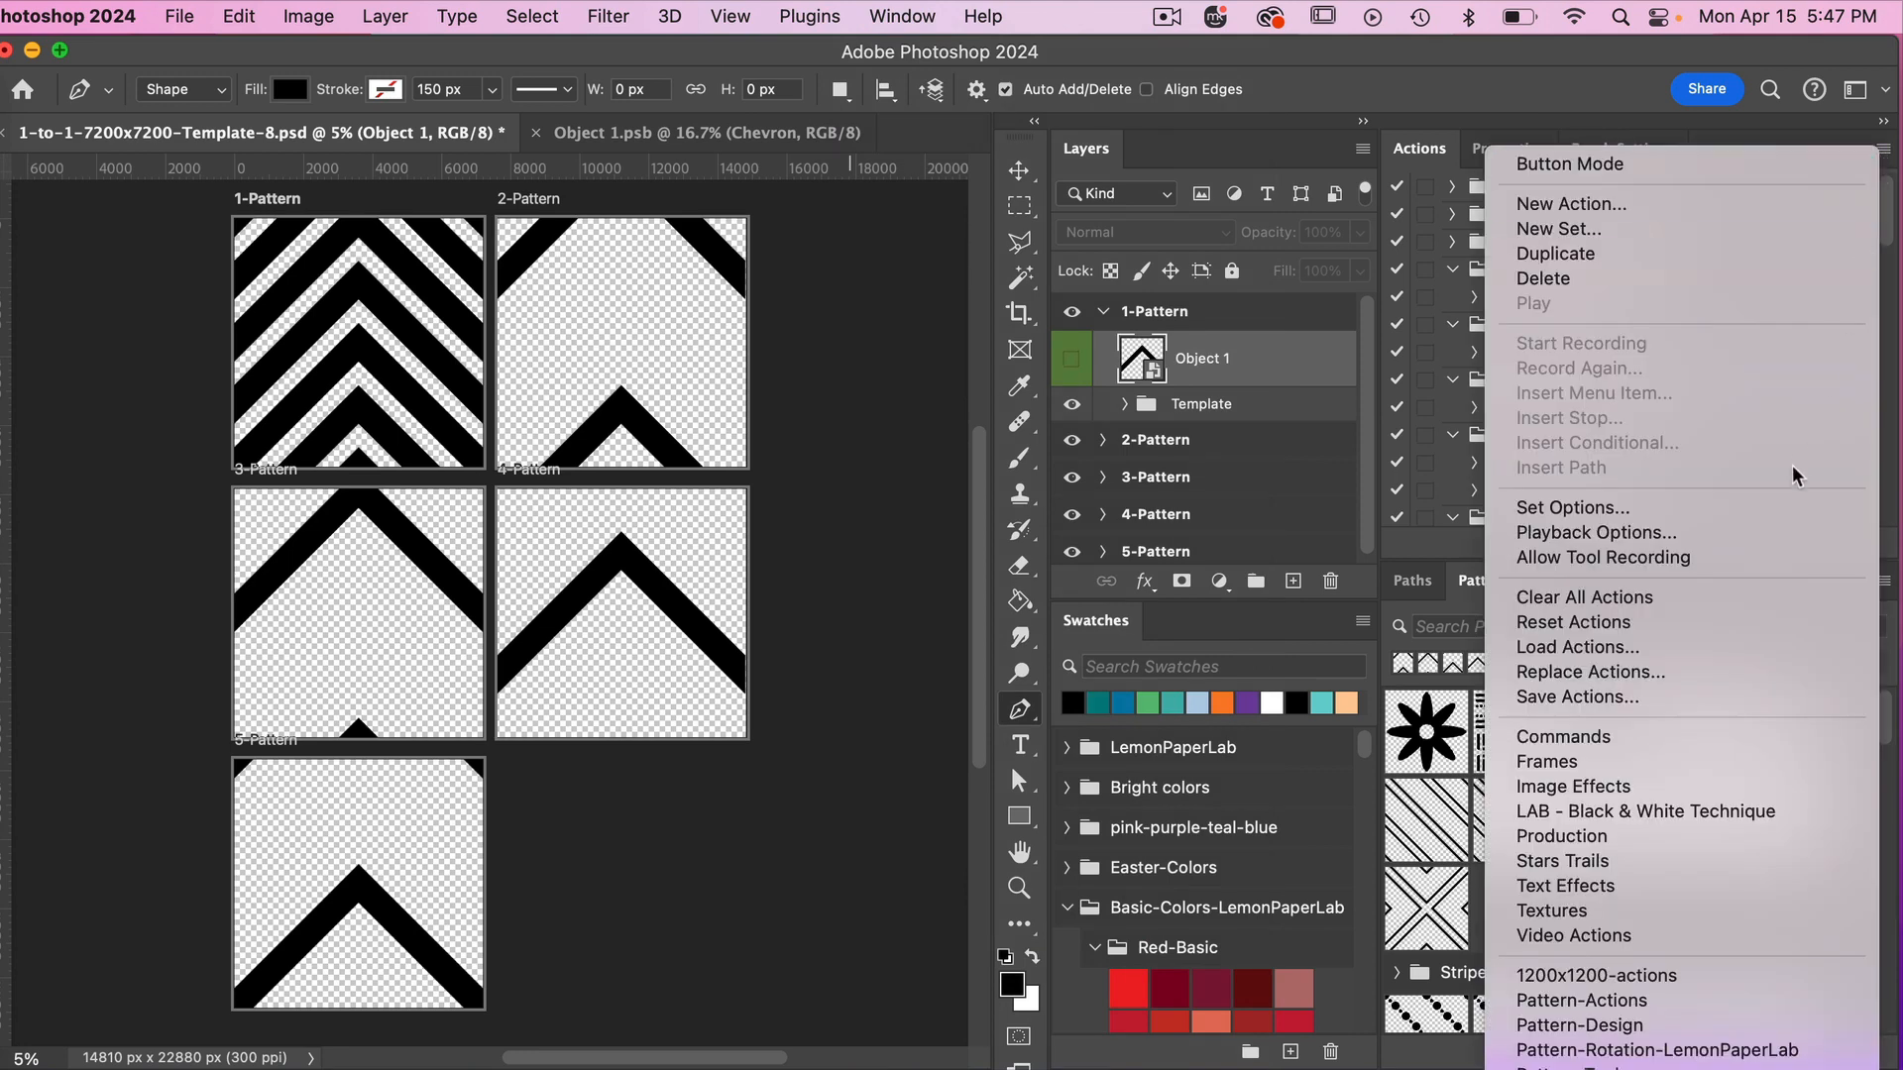
pyautogui.click(1616, 652)
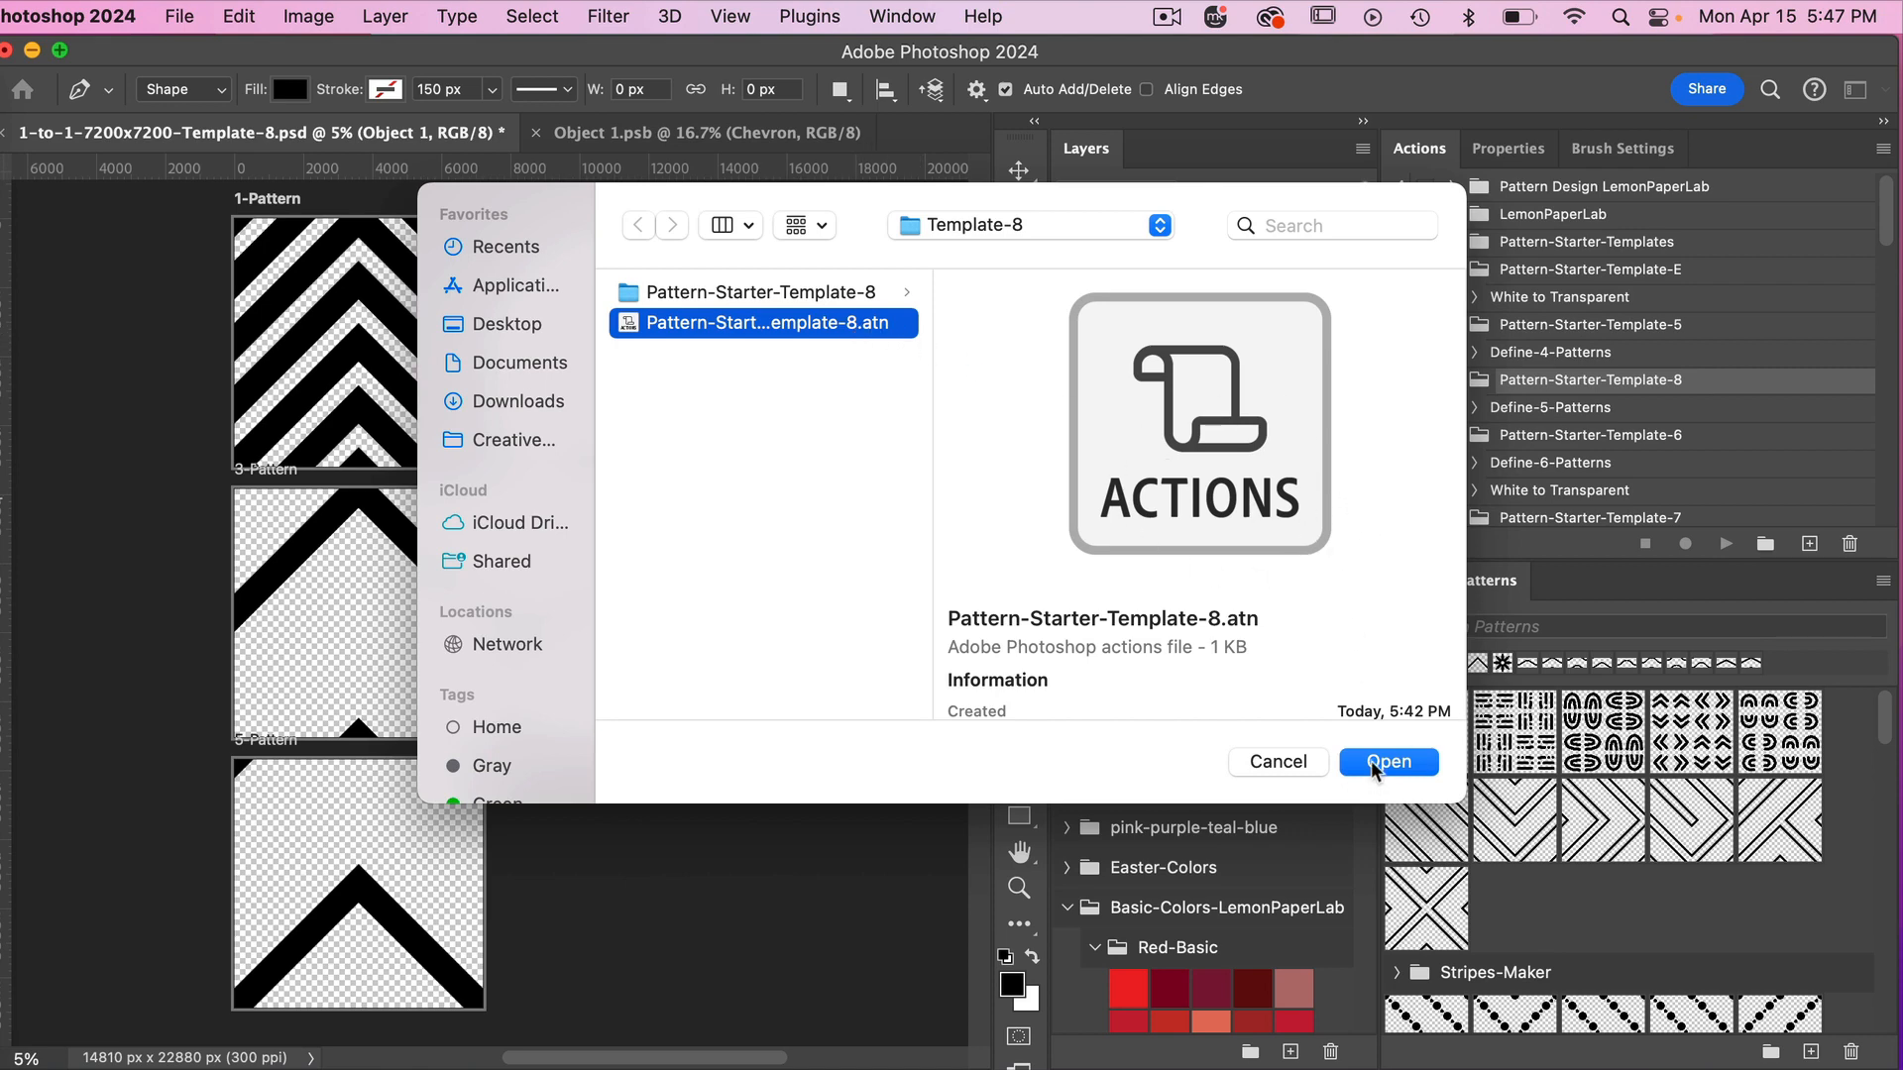
pyautogui.click(1285, 763)
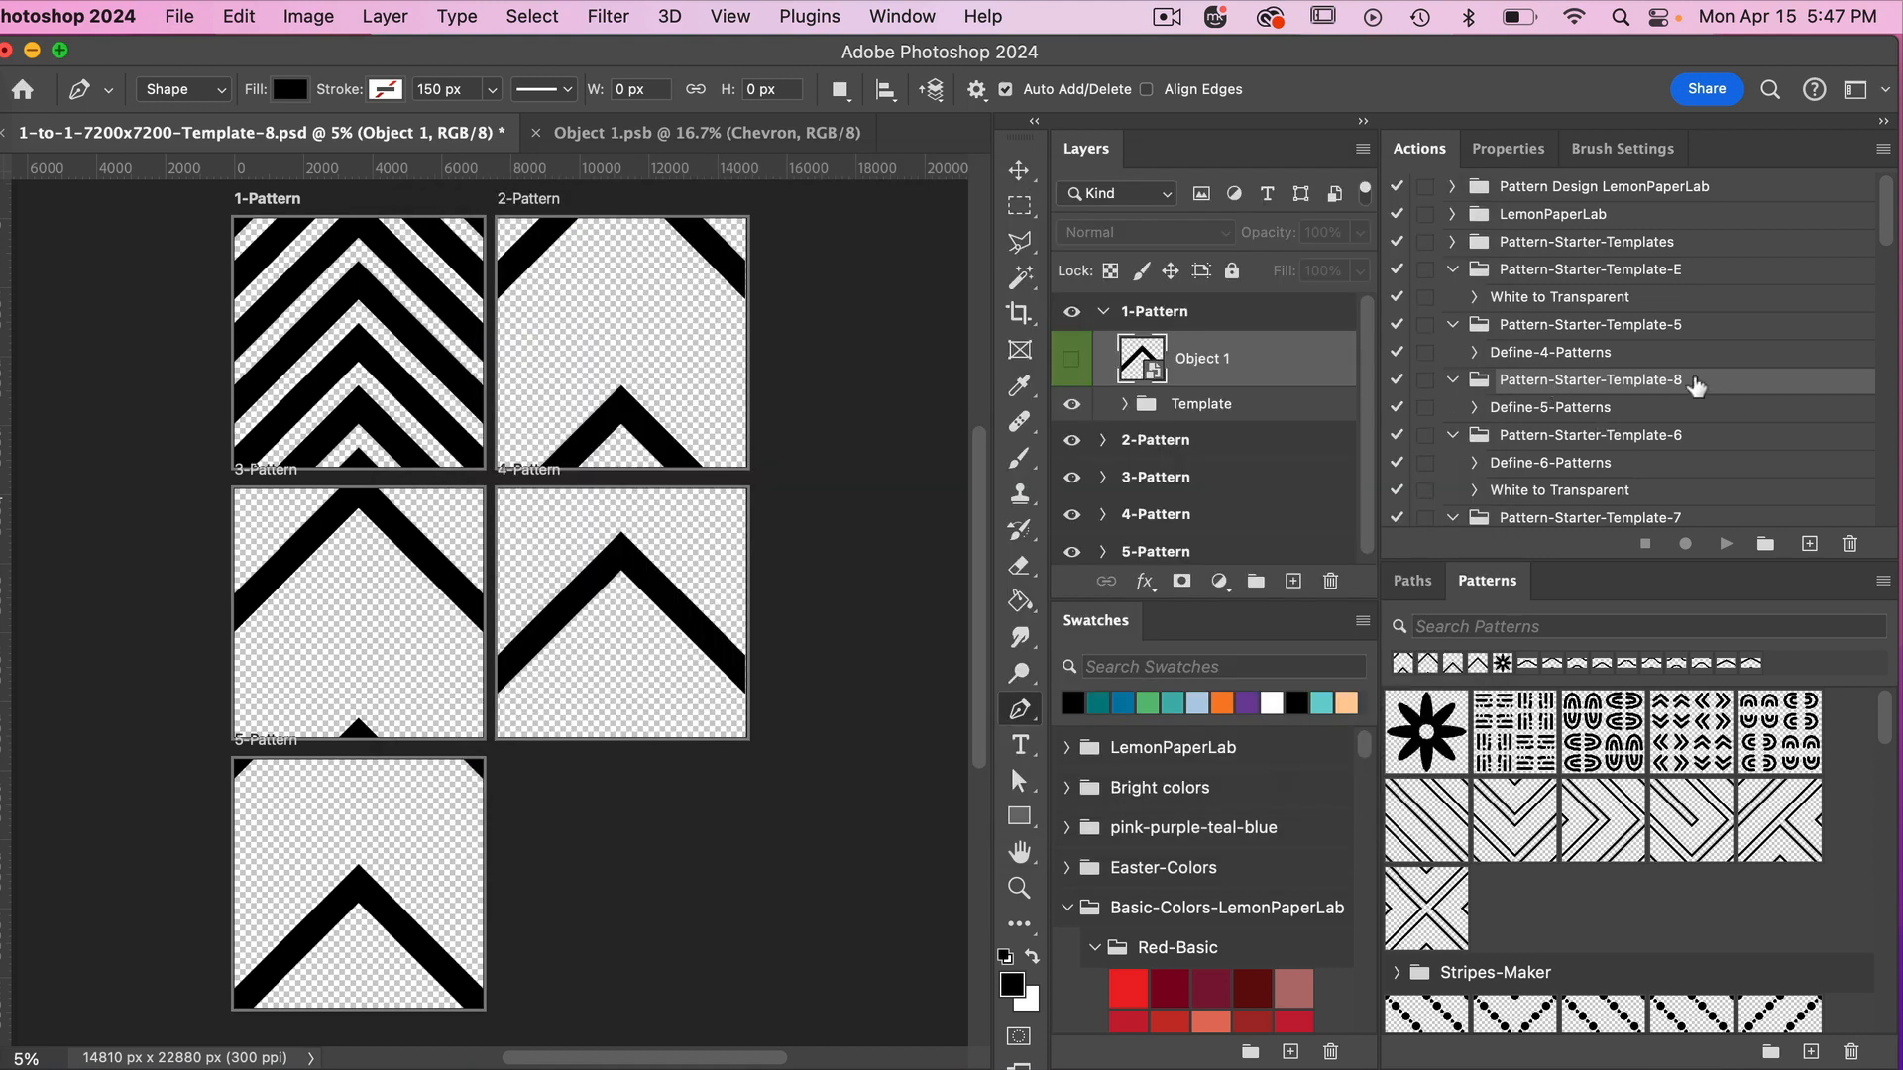
# Run the Define-5-Patterns action from the Pattern-Starter-Template-8 set on the five artboards.
pyautogui.click(1619, 414)
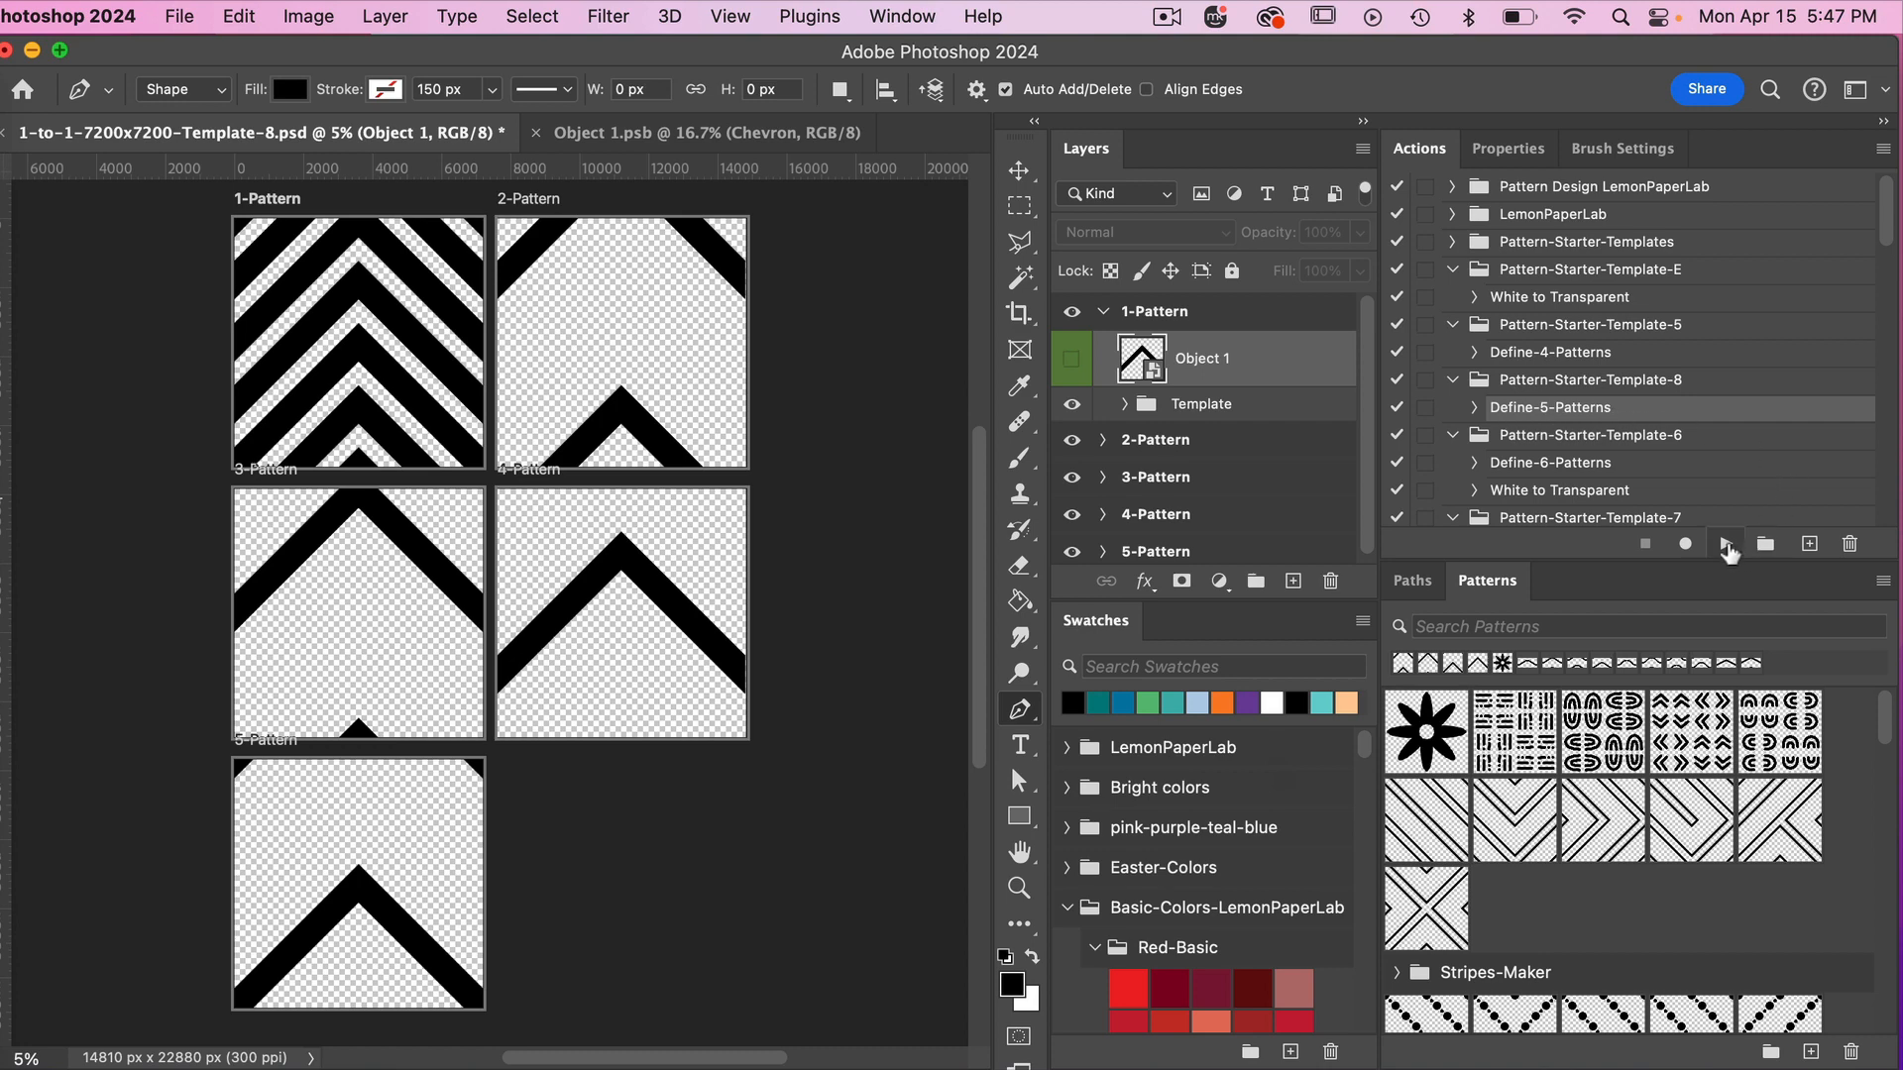
pyautogui.click(1726, 547)
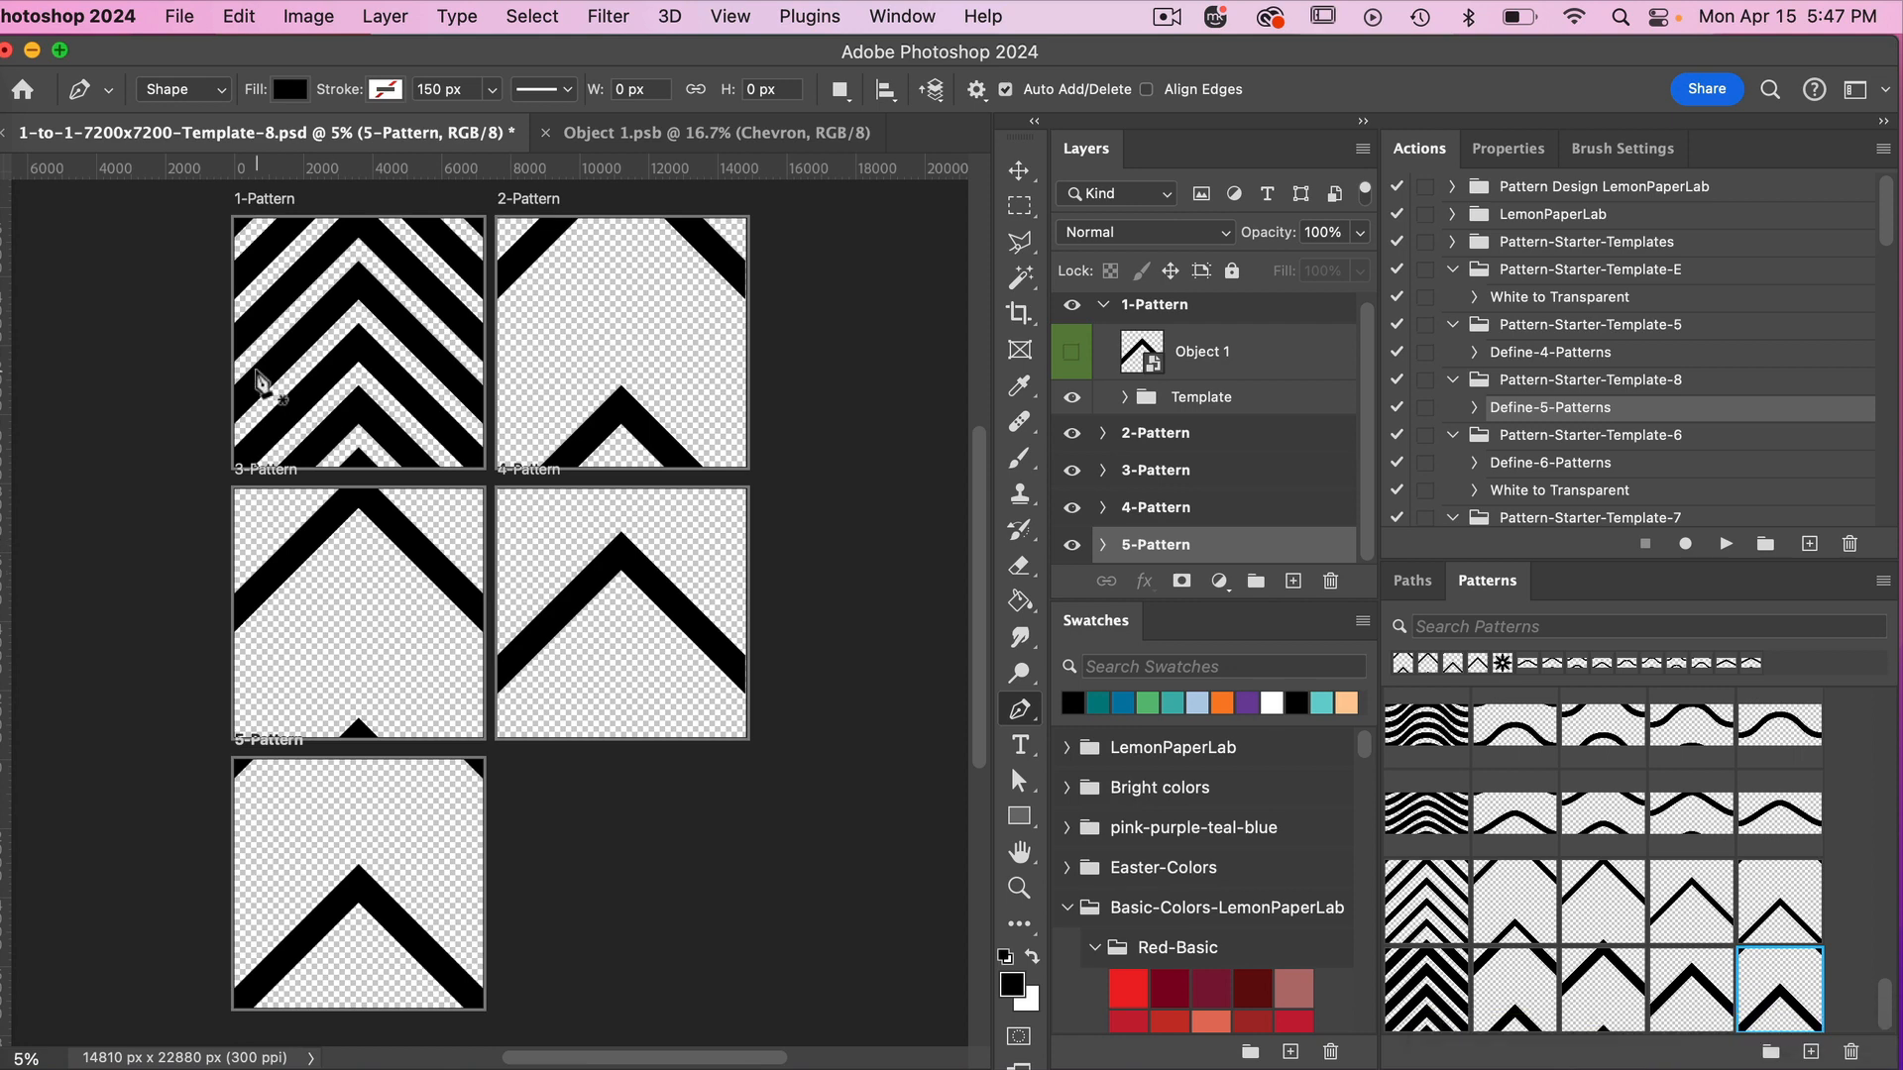
# Create a transparent 7200 x 7200 px document at 300 ppi and fill it with the newly defined thick multi-chevron pattern.
pyautogui.click(180, 16)
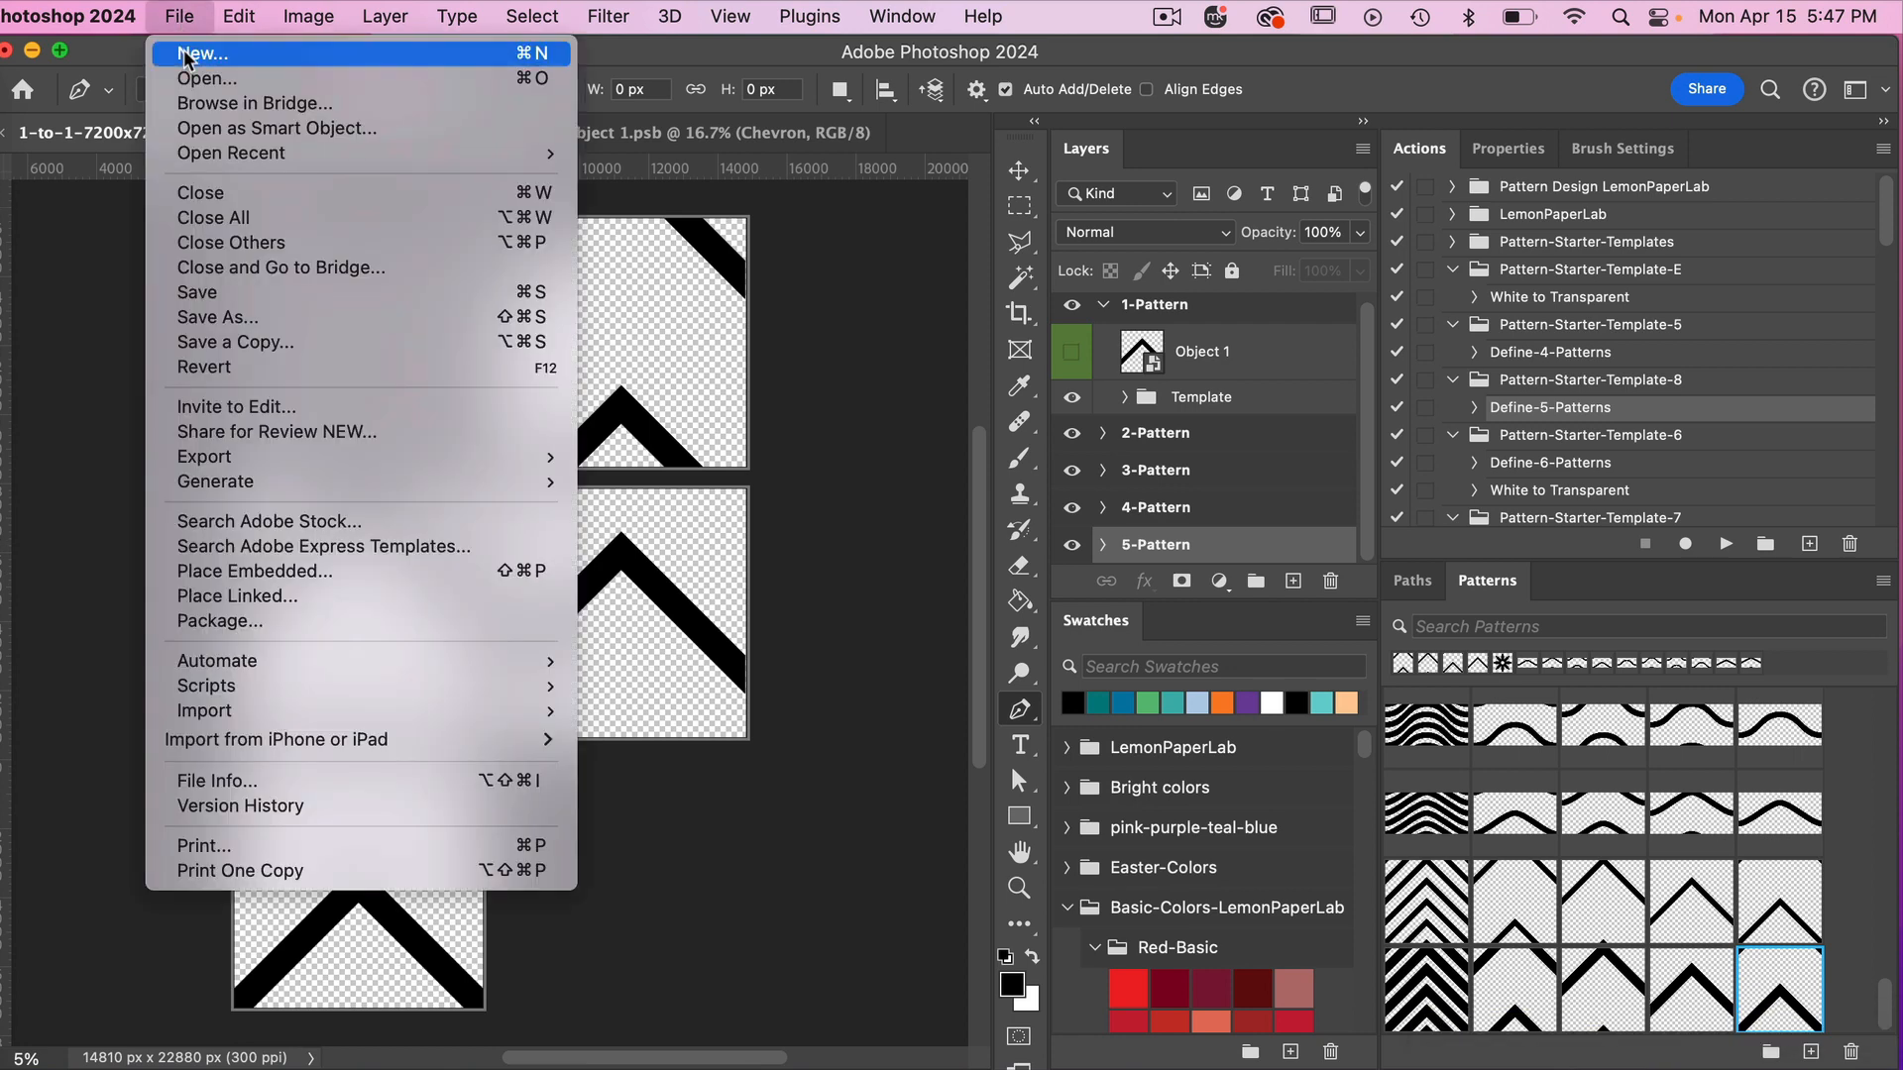
pyautogui.click(192, 47)
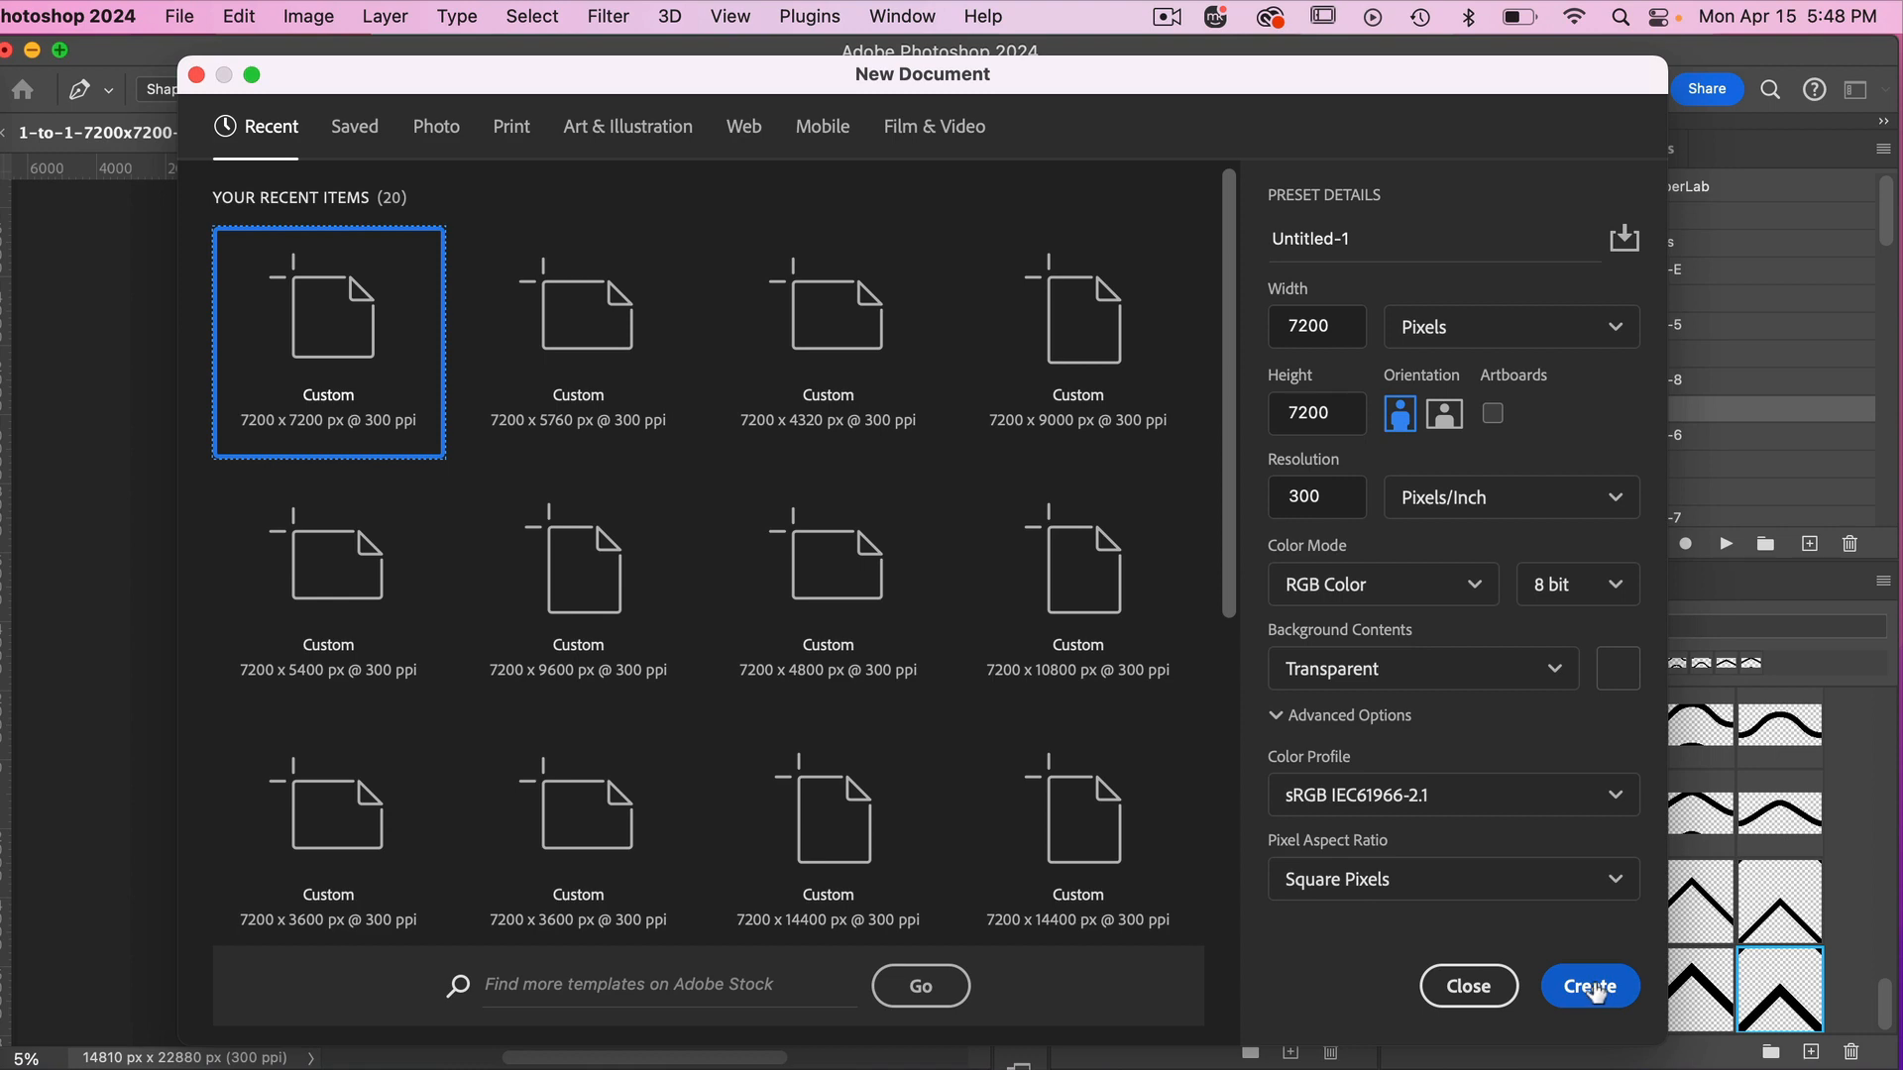
pyautogui.click(1591, 986)
pyautogui.click(1420, 970)
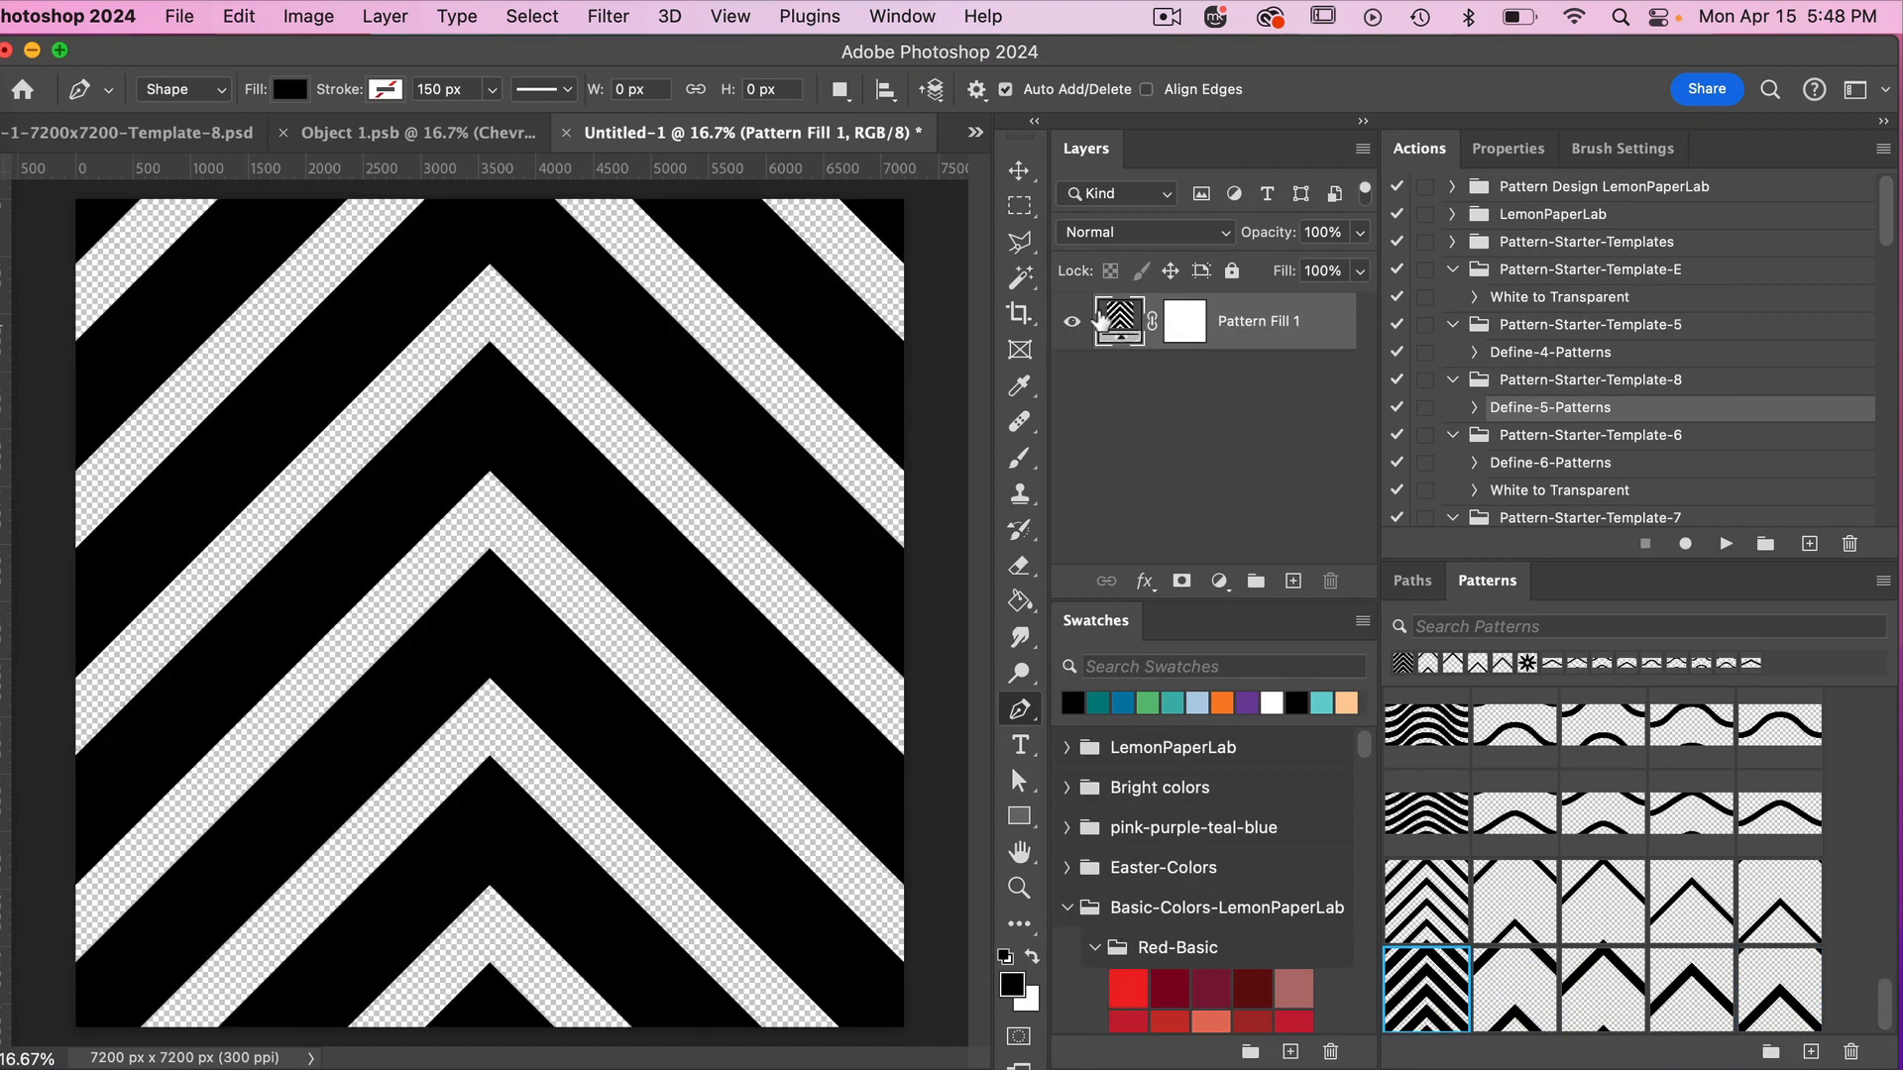
# Set the scale of the Pattern Fill 1 layer to 25%.
pyautogui.doubleClick(1120, 315)
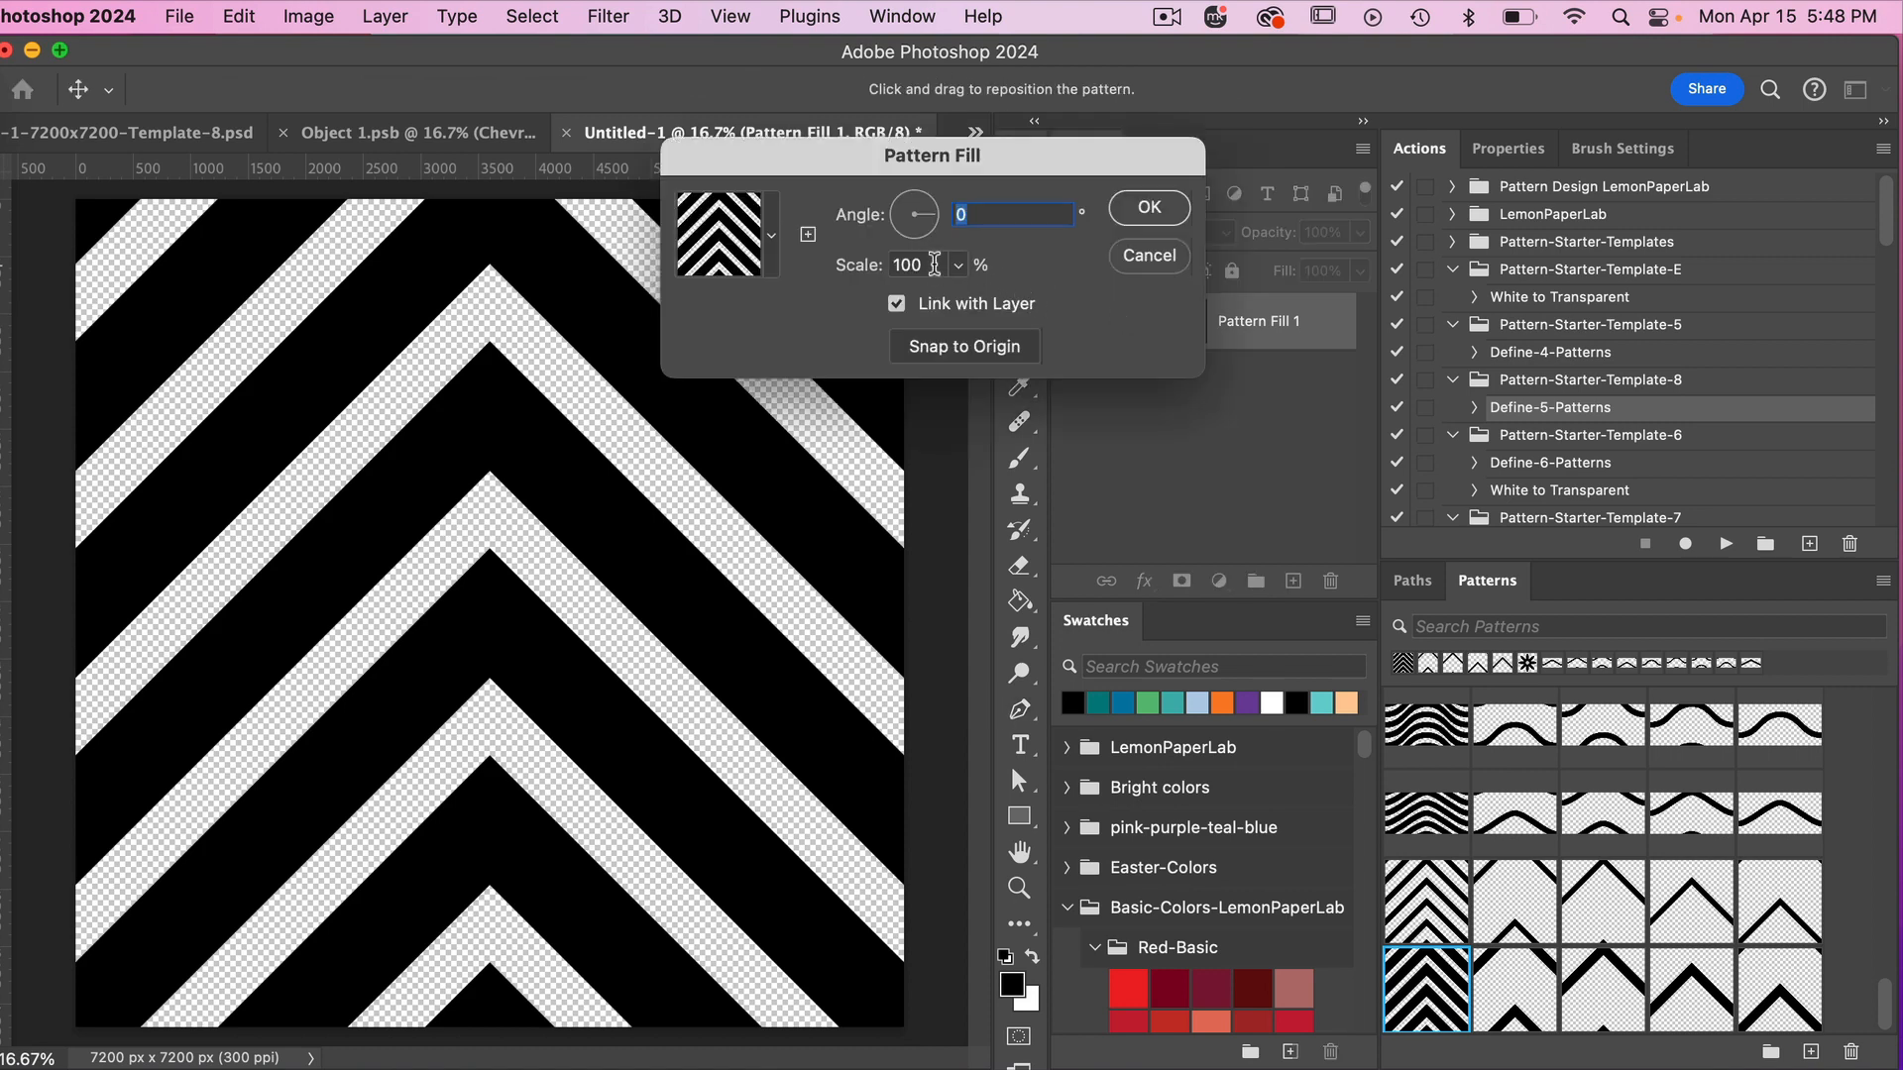
pyautogui.click(850, 264)
pyautogui.write('25')
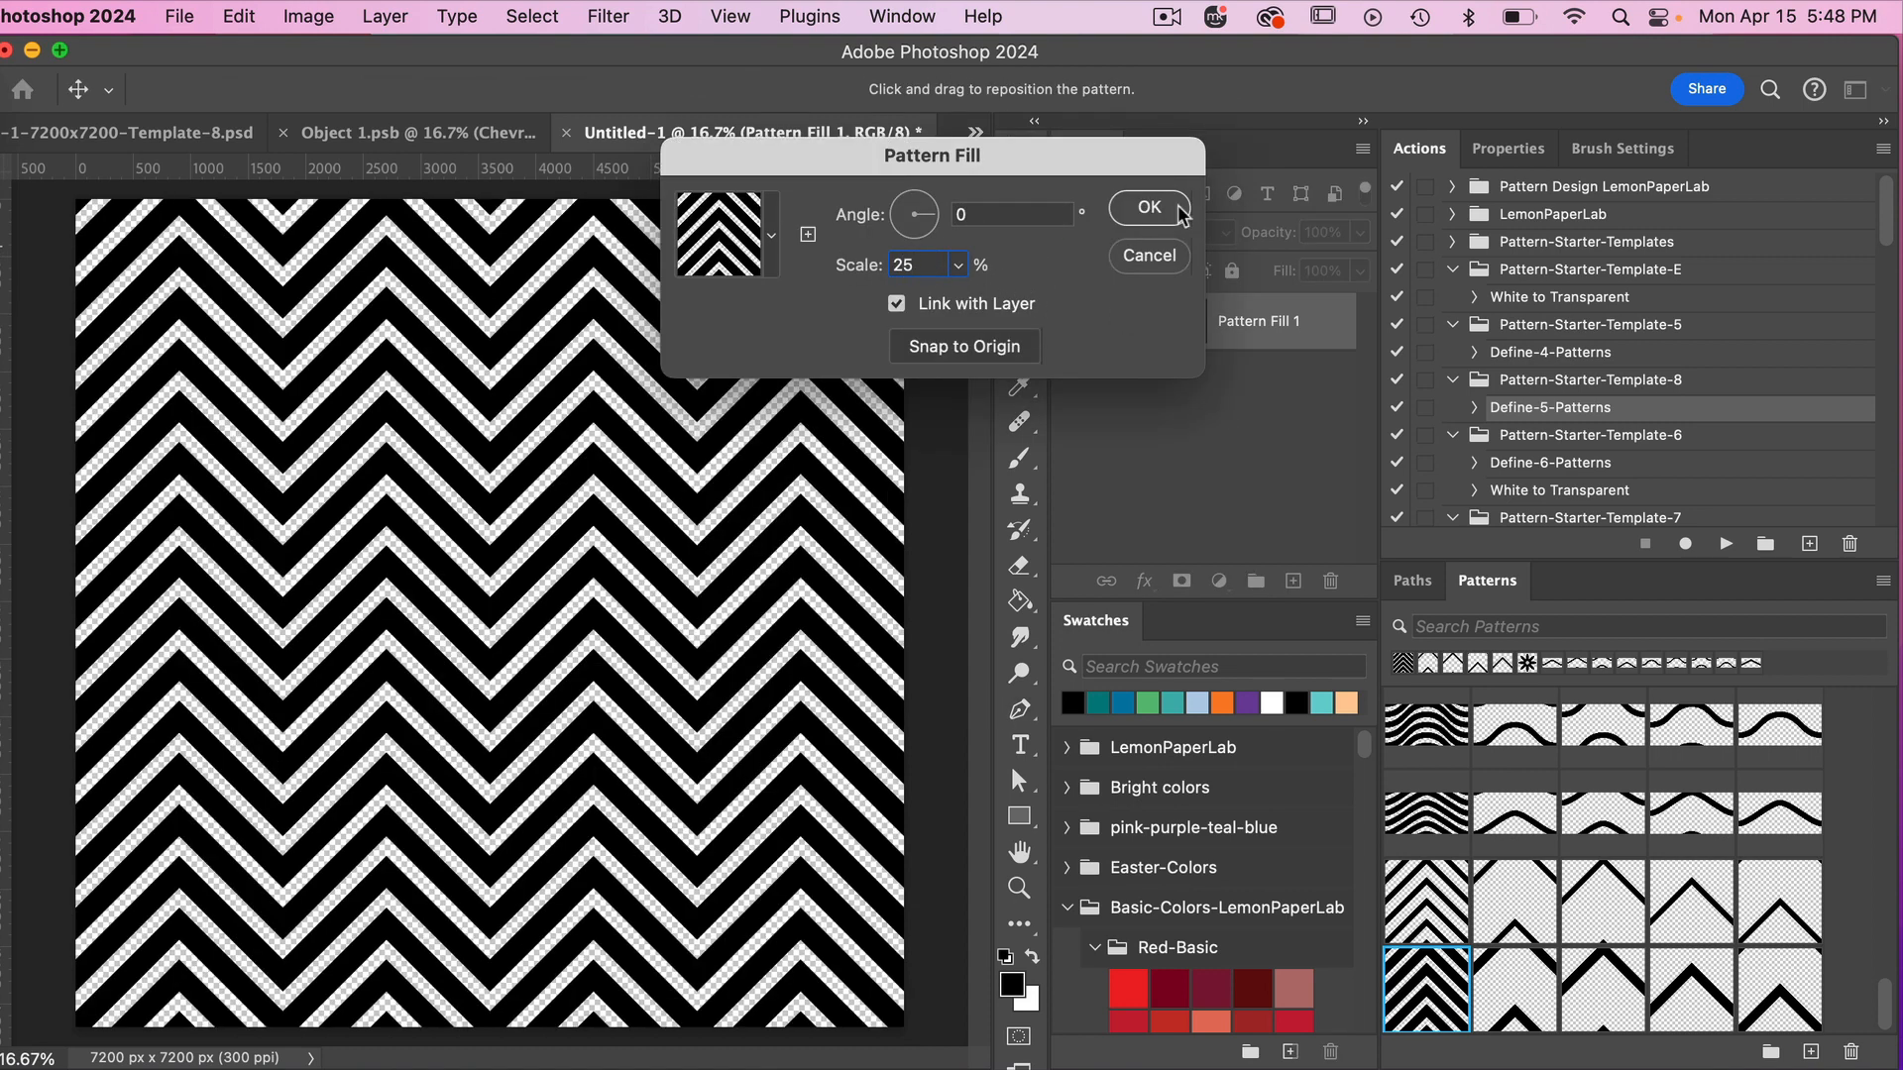
pyautogui.click(1147, 206)
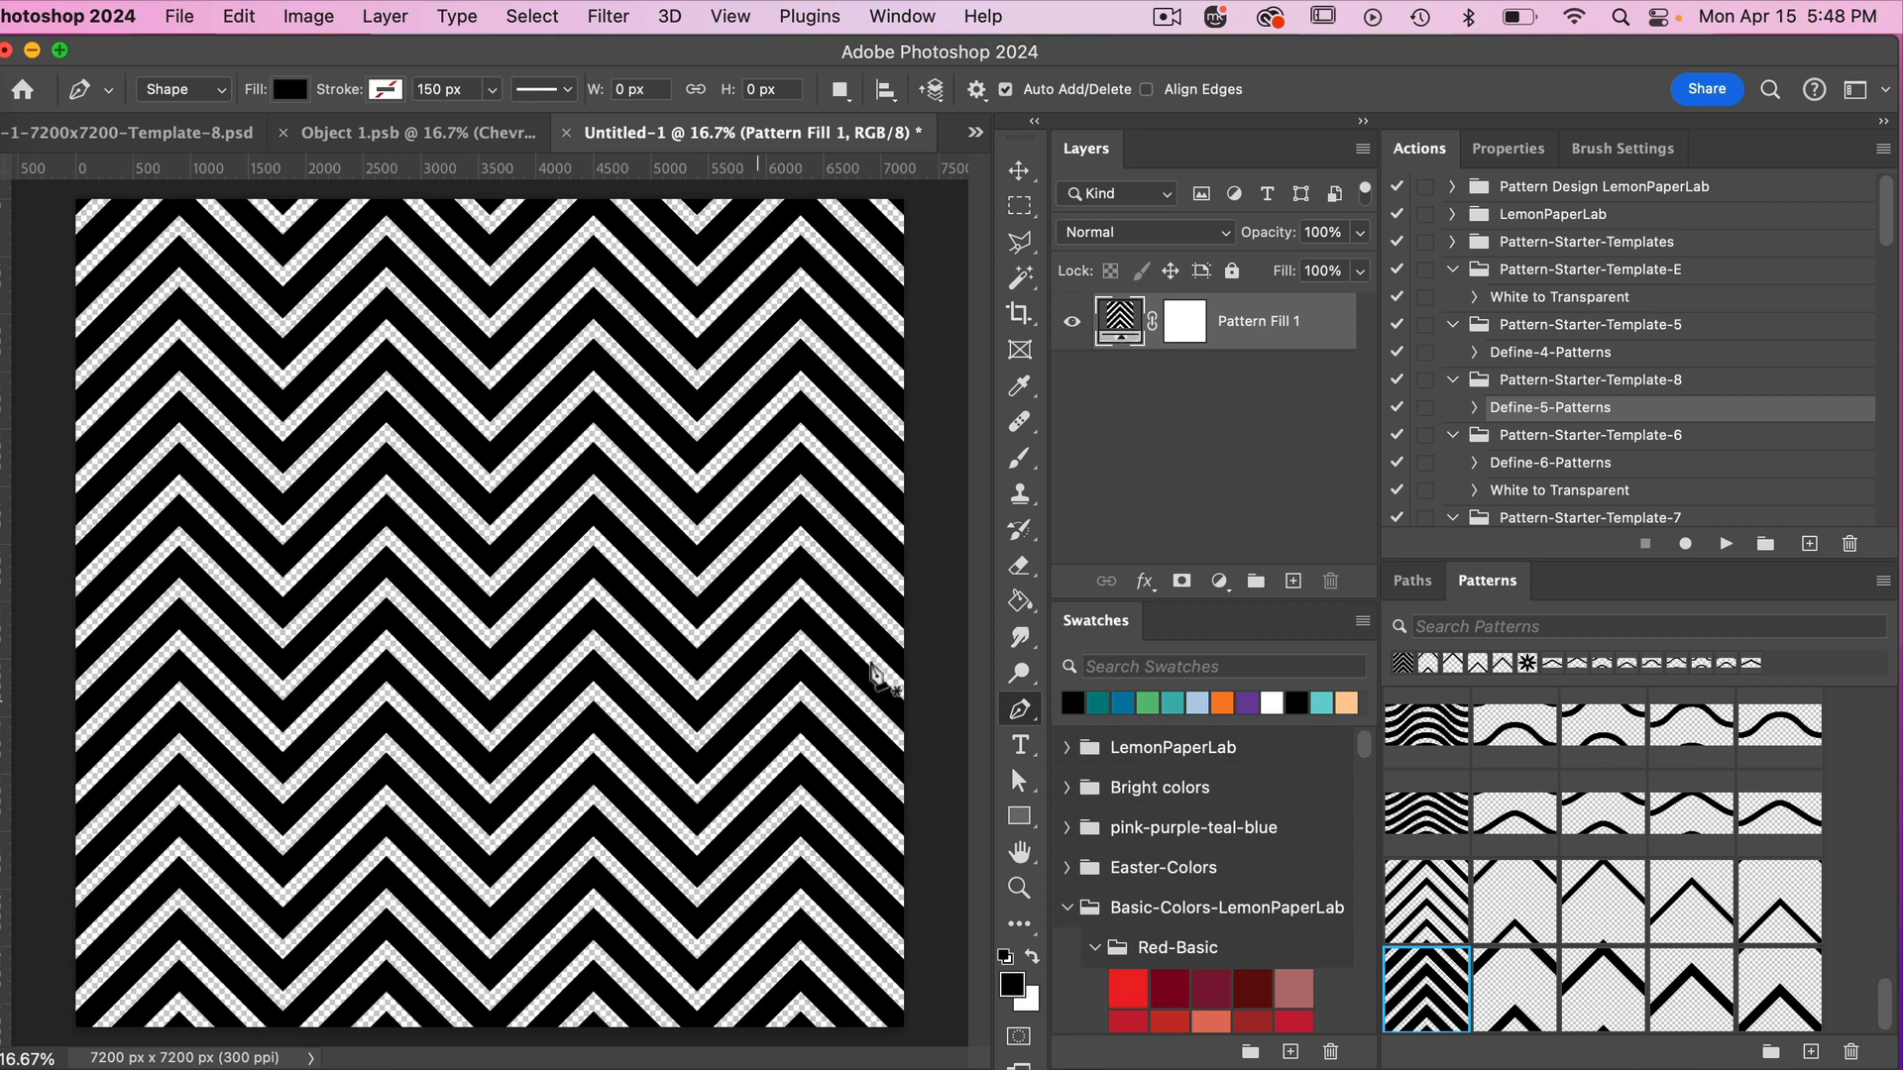
# Add a black 000000 solid color fill layer above the pattern fill and clip it to the pattern.
pyautogui.click(1219, 580)
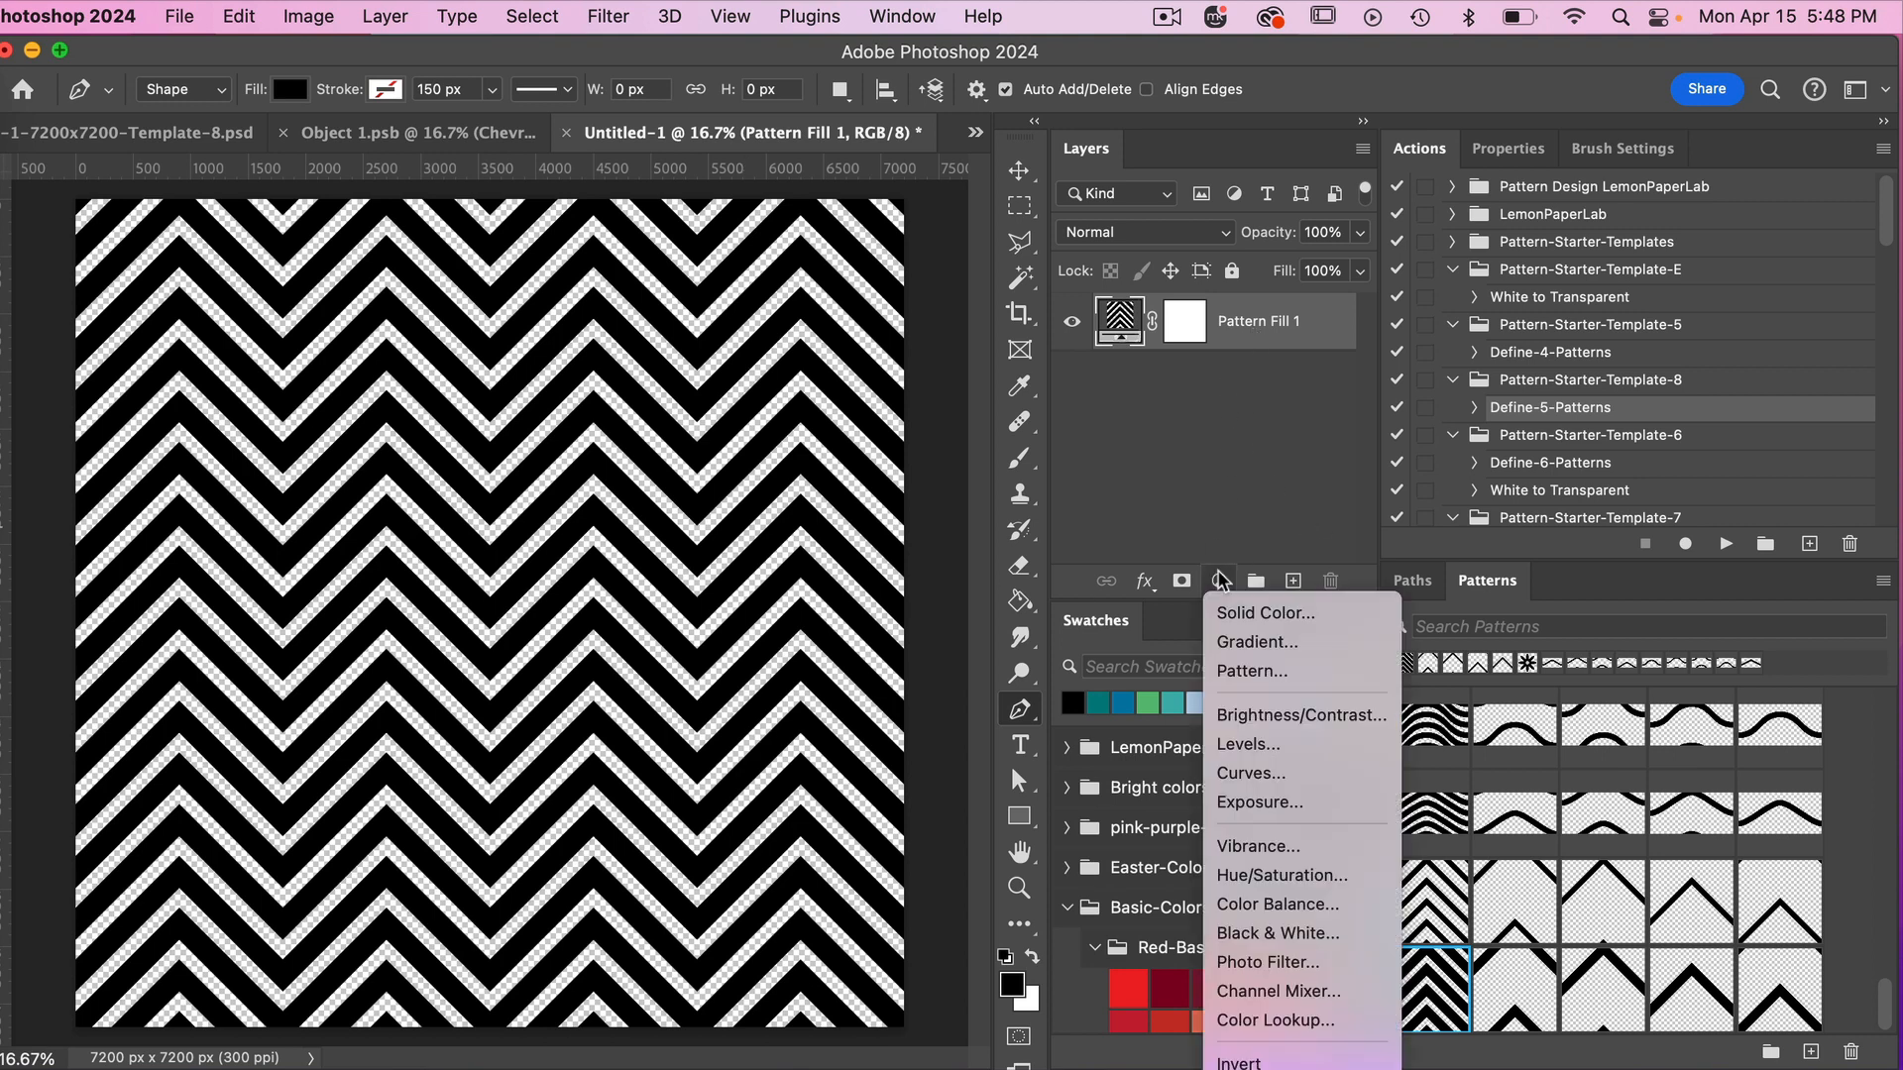
pyautogui.click(1253, 616)
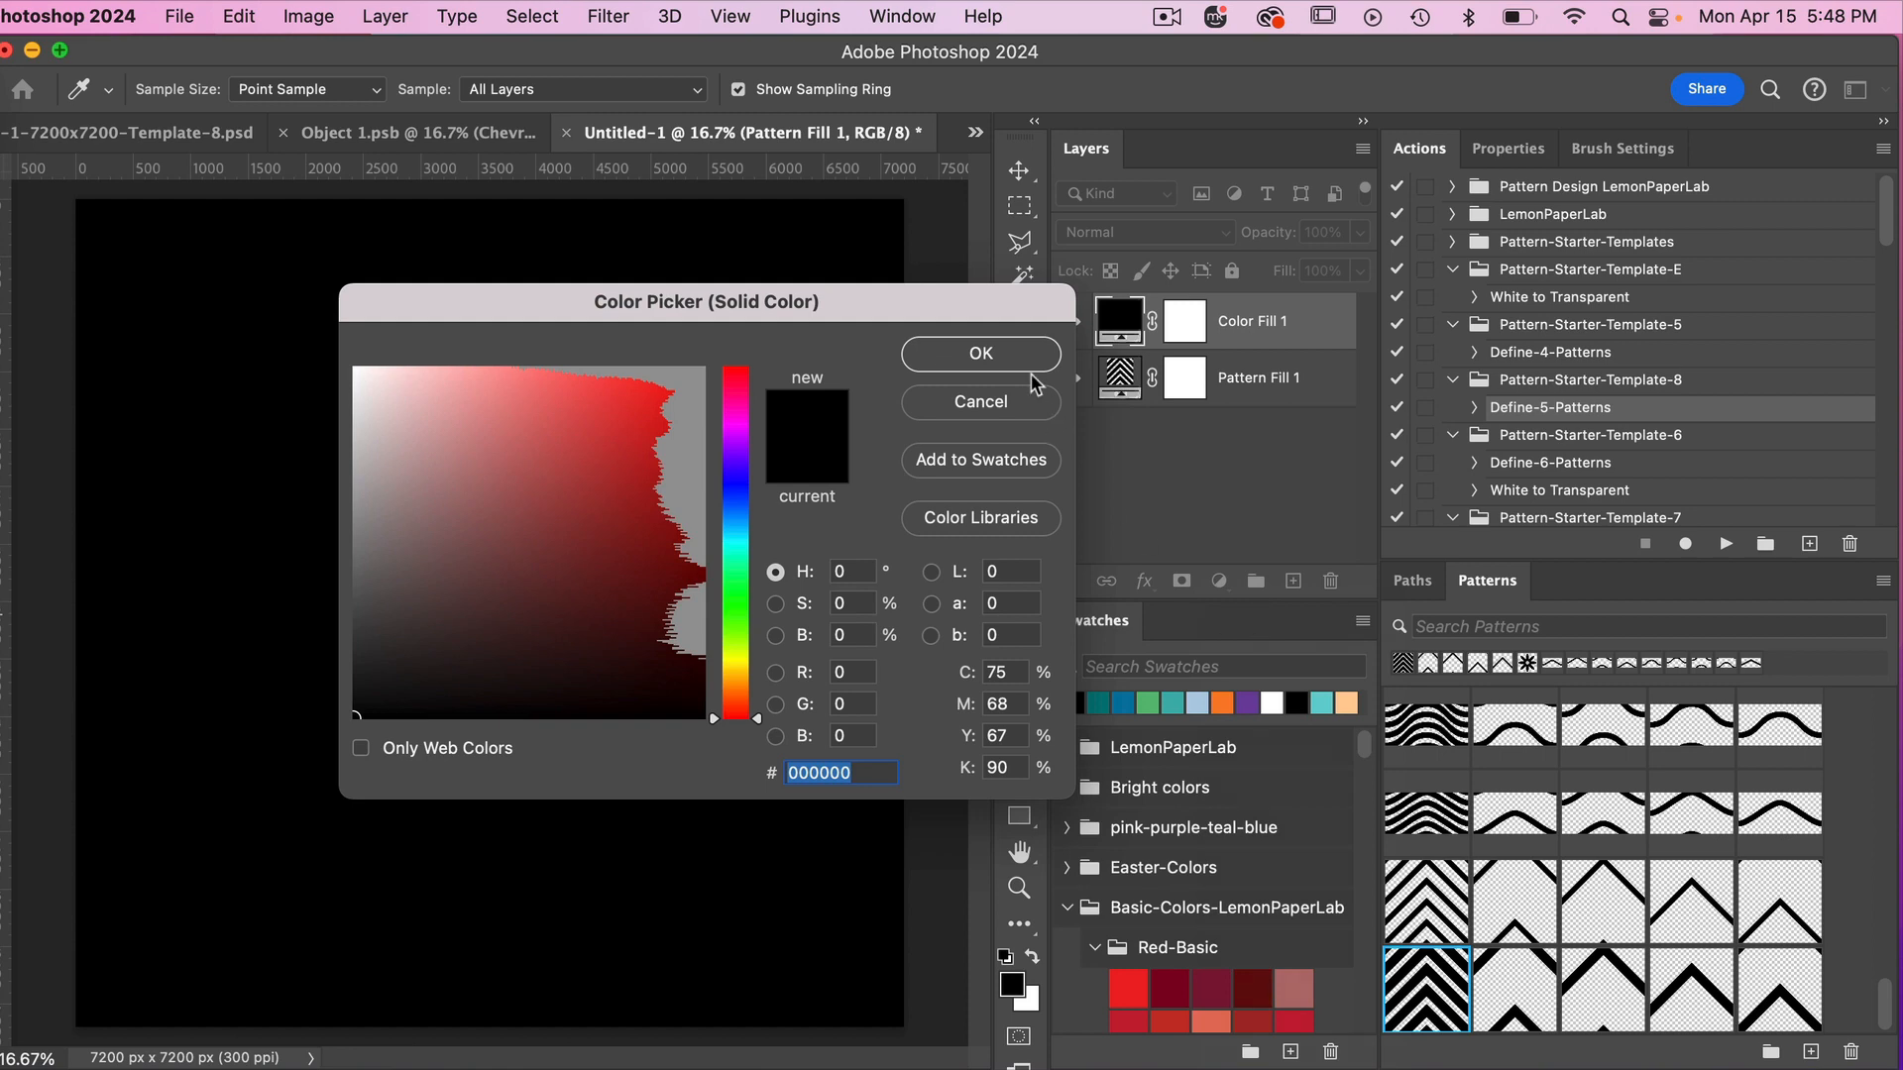
pyautogui.click(1021, 357)
pyautogui.rightClick(1251, 323)
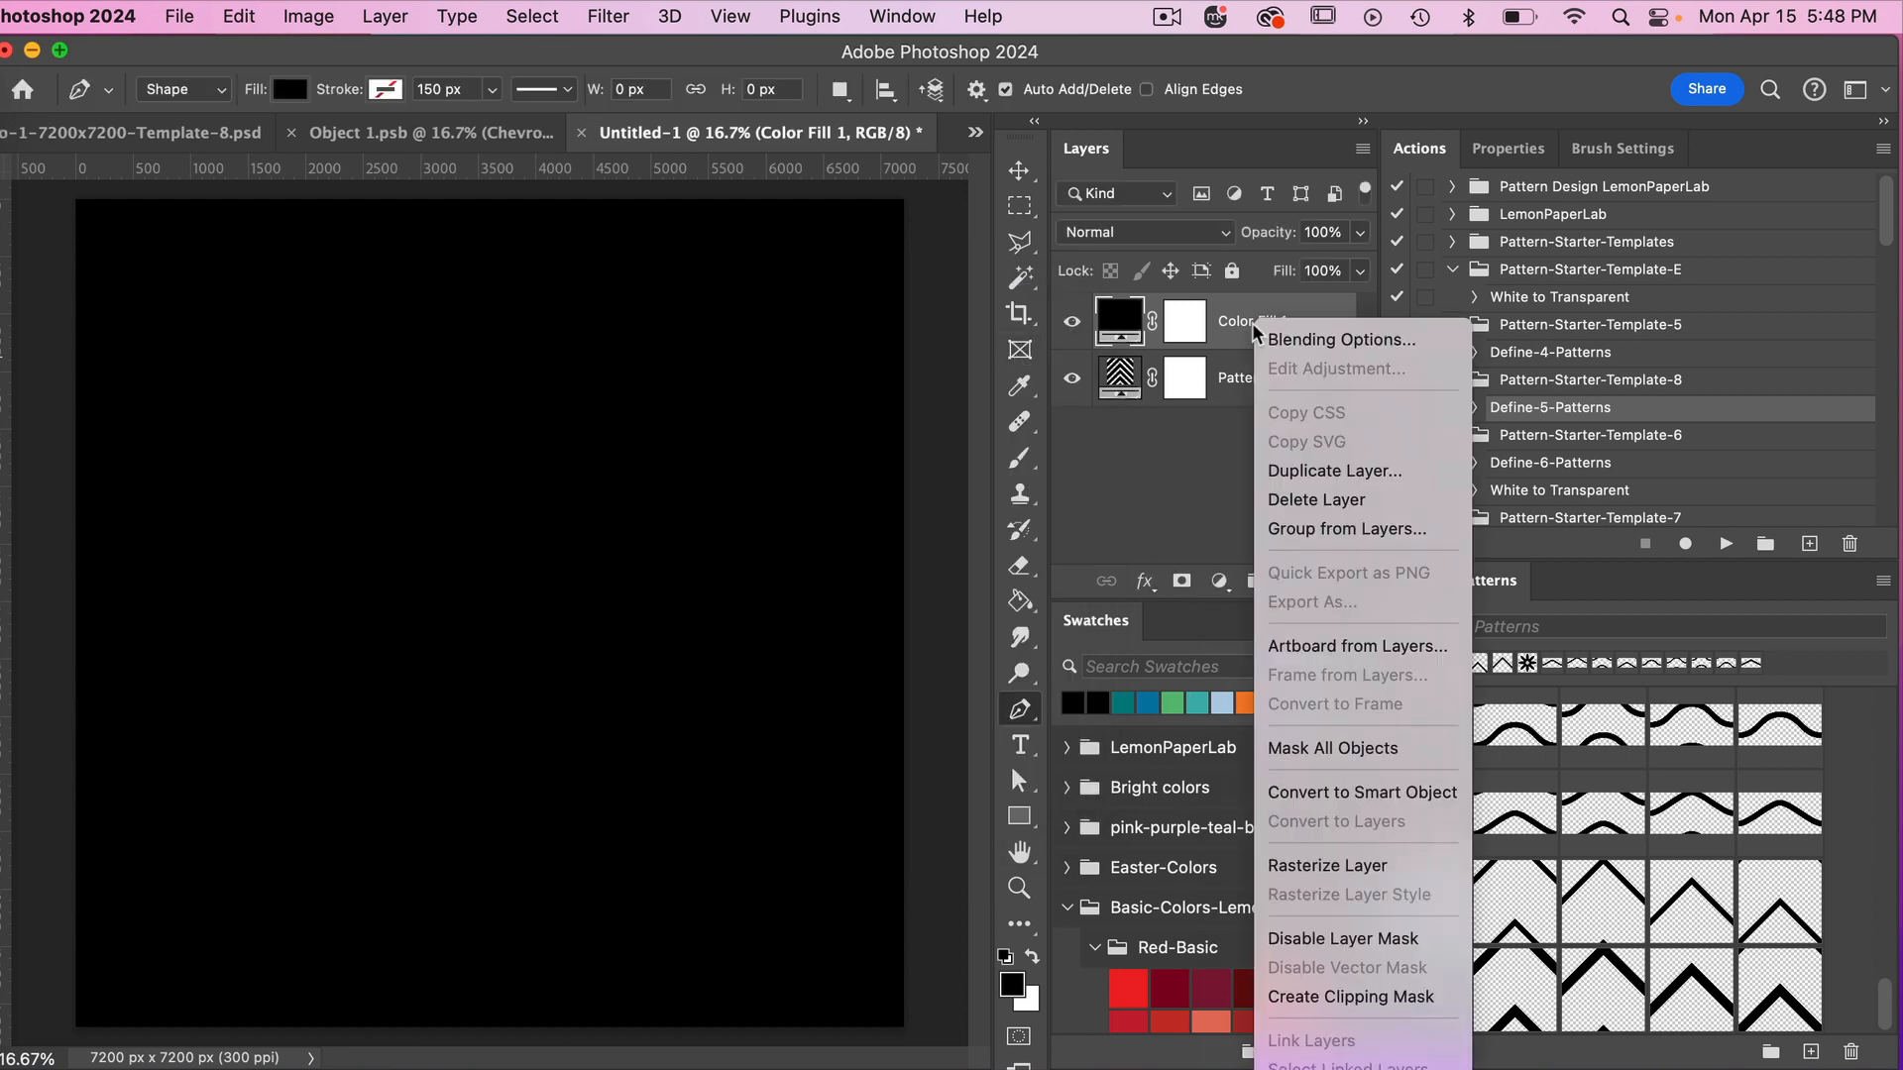
pyautogui.click(1359, 997)
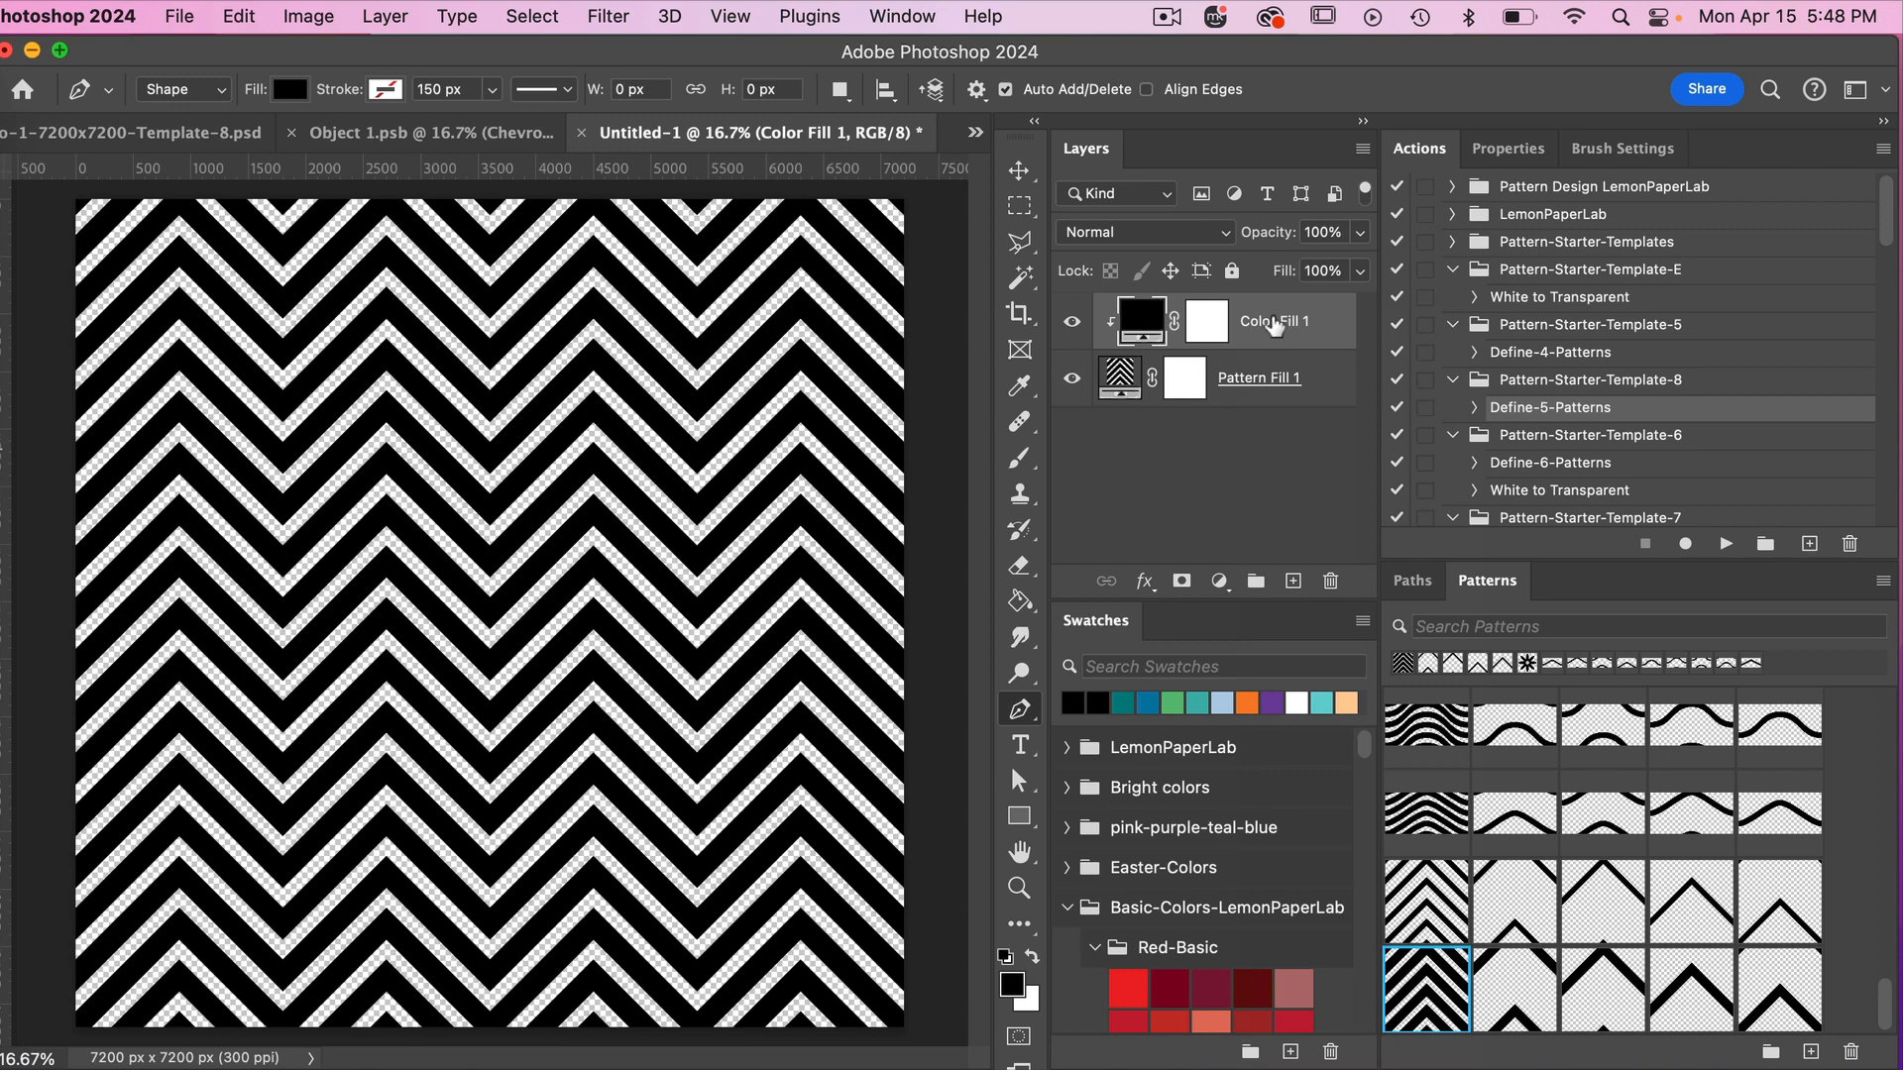
# Duplicate the black color fill, place the copy below the pattern fill, and set its color to white (fff).
pyautogui.press('super+j')
pyautogui.moveTo(1244, 323); pyautogui.dragTo(1155, 466)
pyautogui.doubleClick(1120, 436)
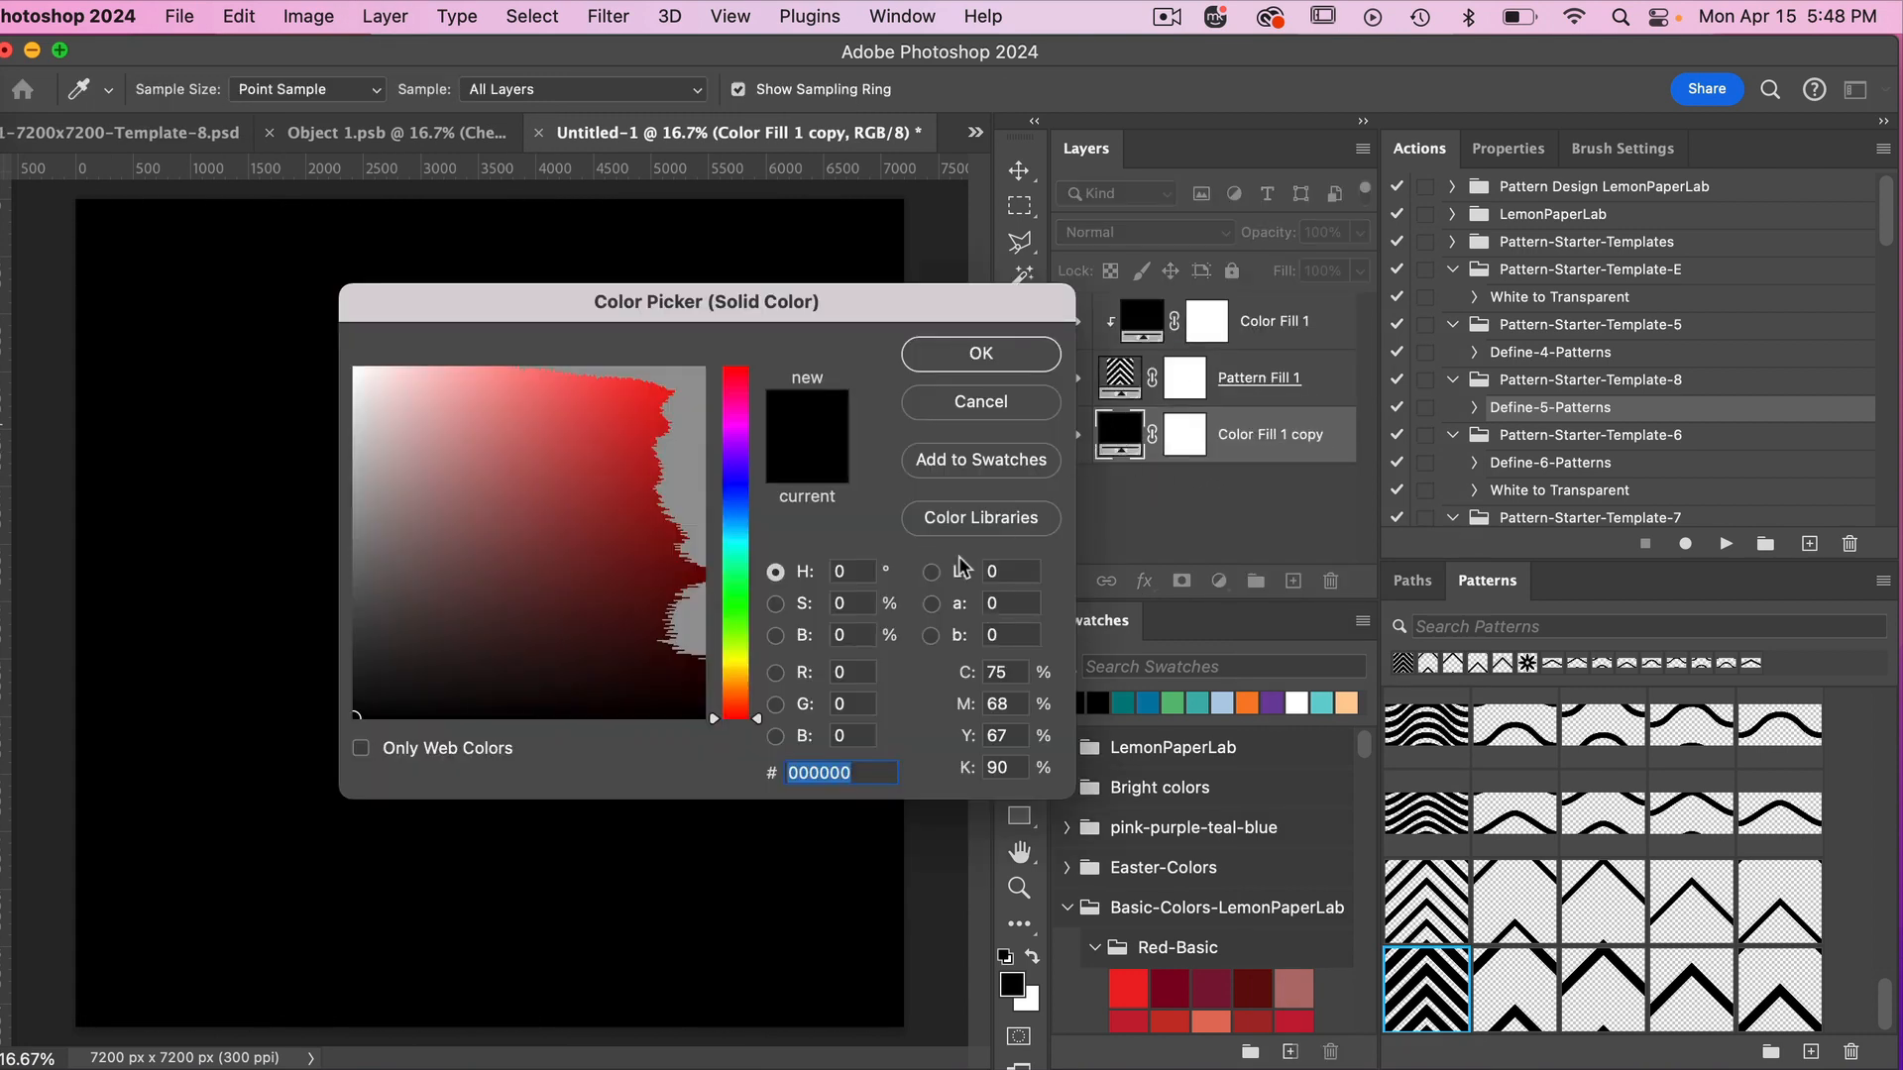
pyautogui.write('fff')
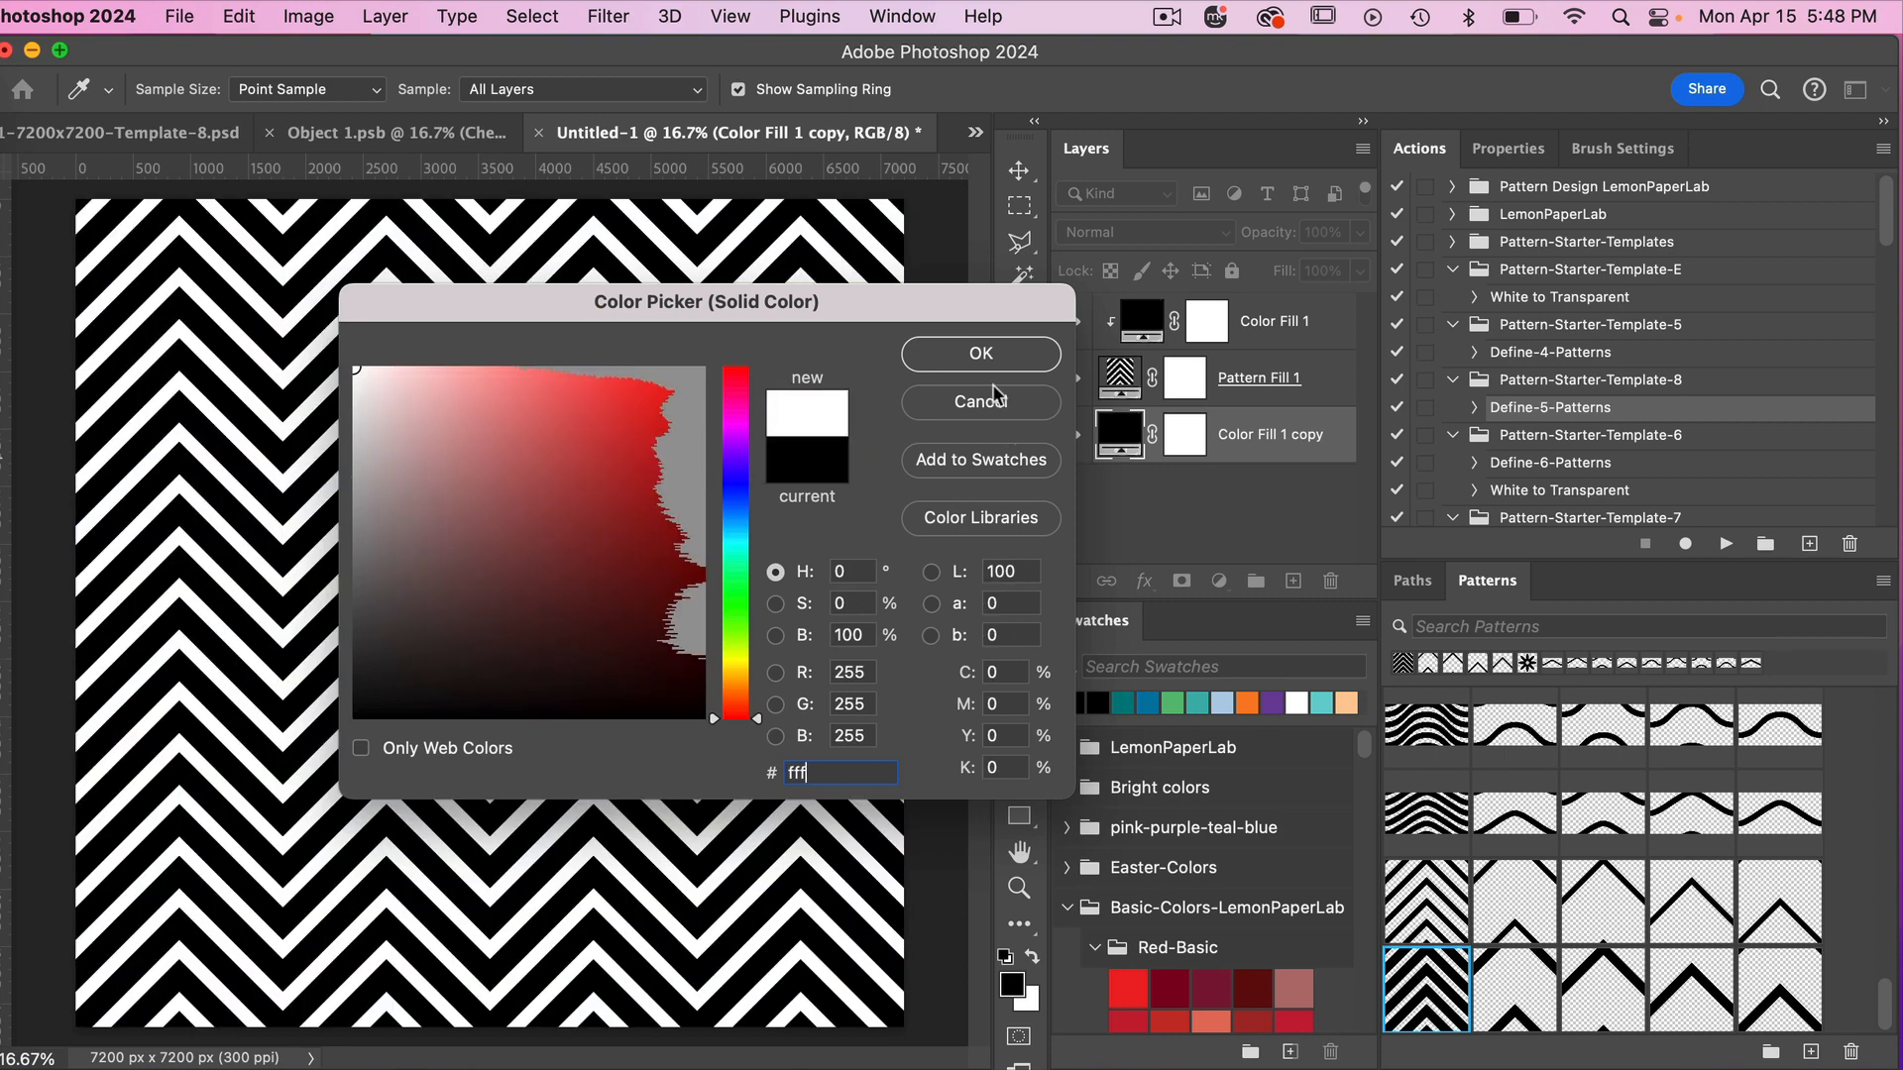
pyautogui.click(981, 354)
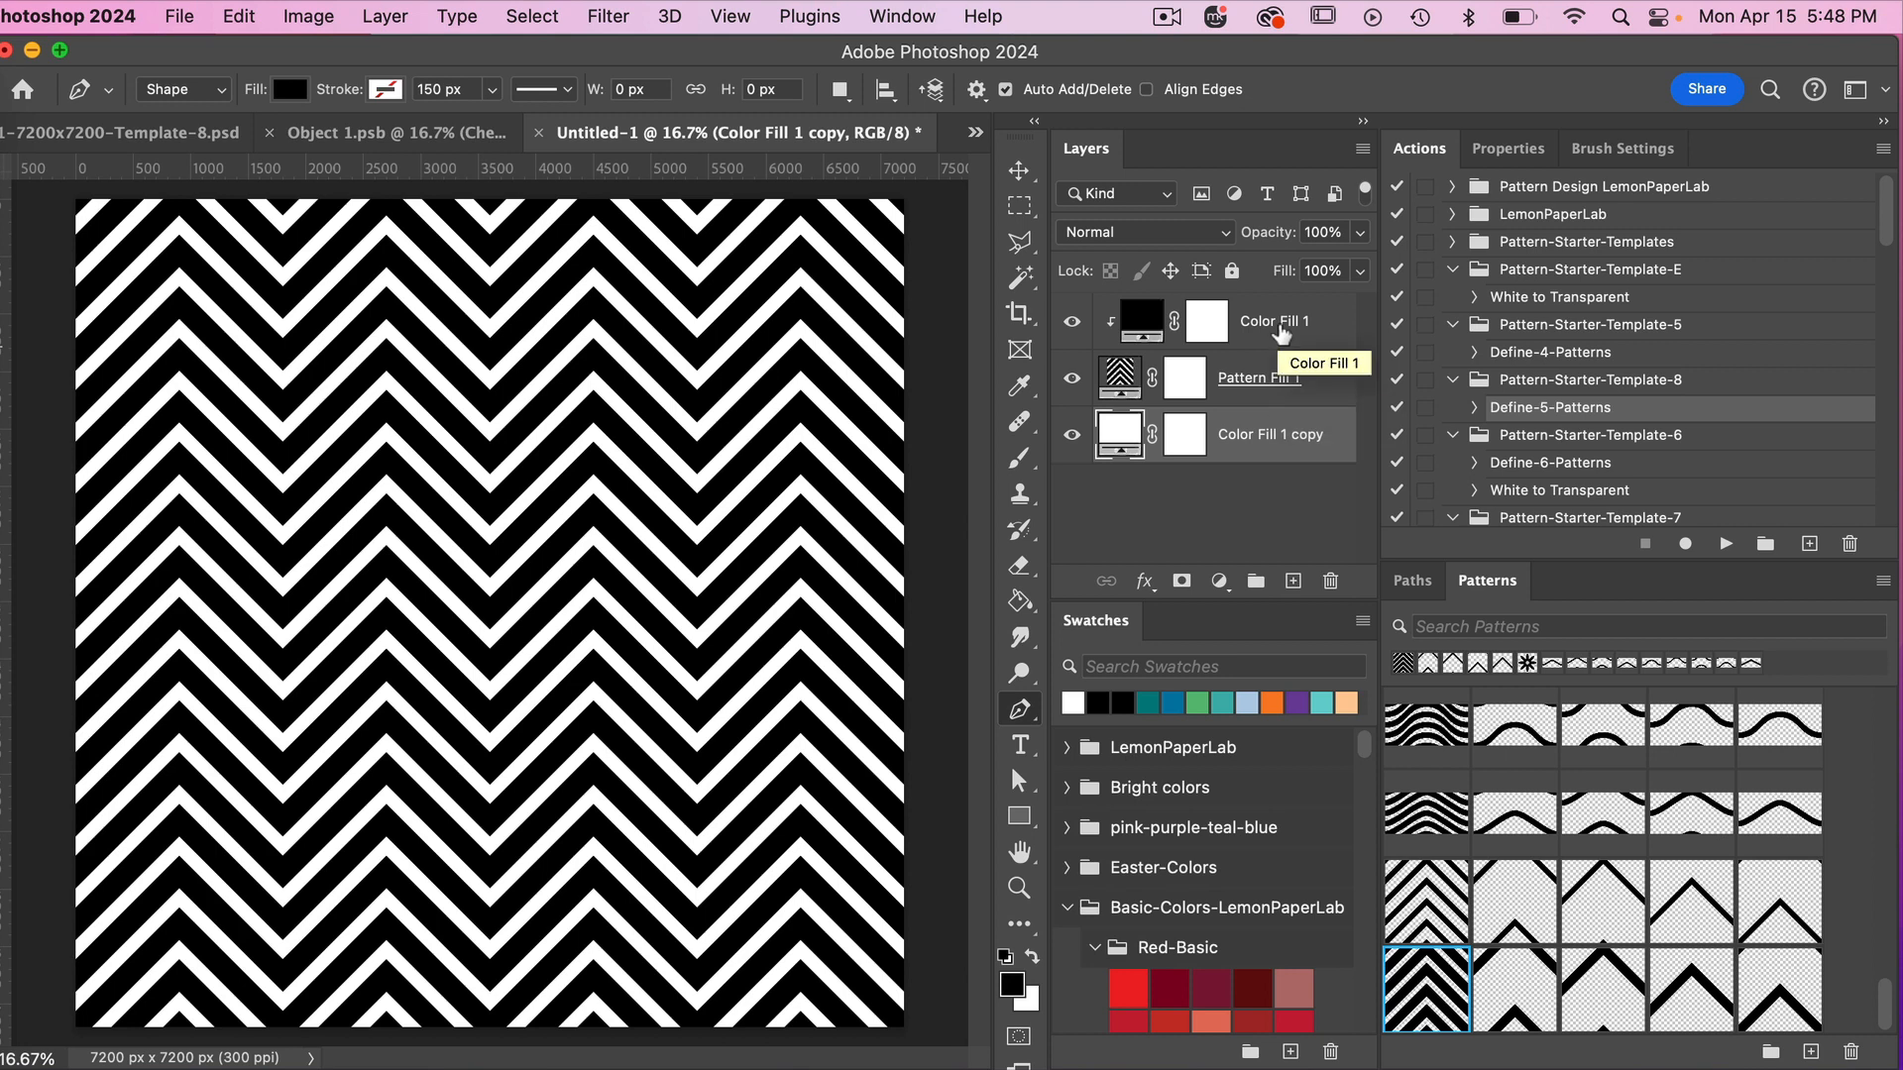
# Duplicate the three fill layers together, group the copies, and name the group "1 color".
pyautogui.keyDown('shift'); pyautogui.click(1281, 332); pyautogui.keyUp('shift')
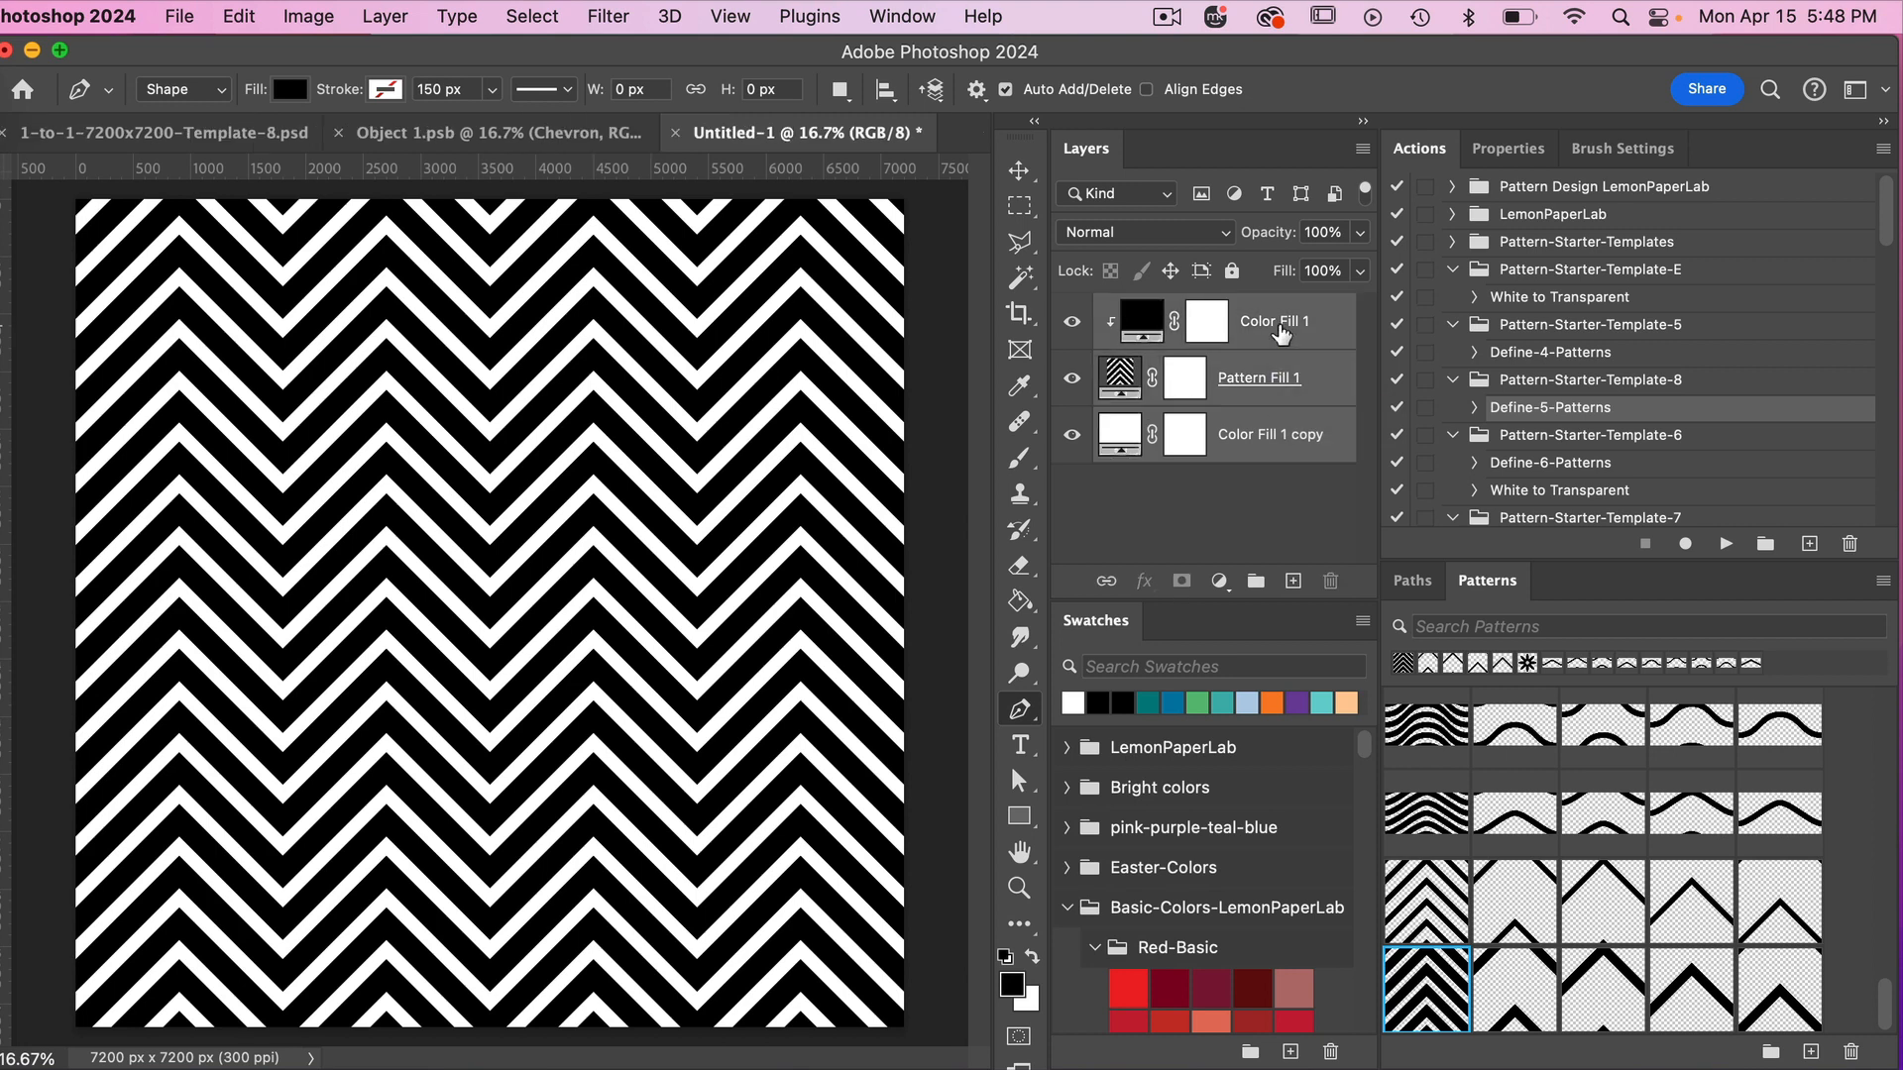
pyautogui.press('super+j')
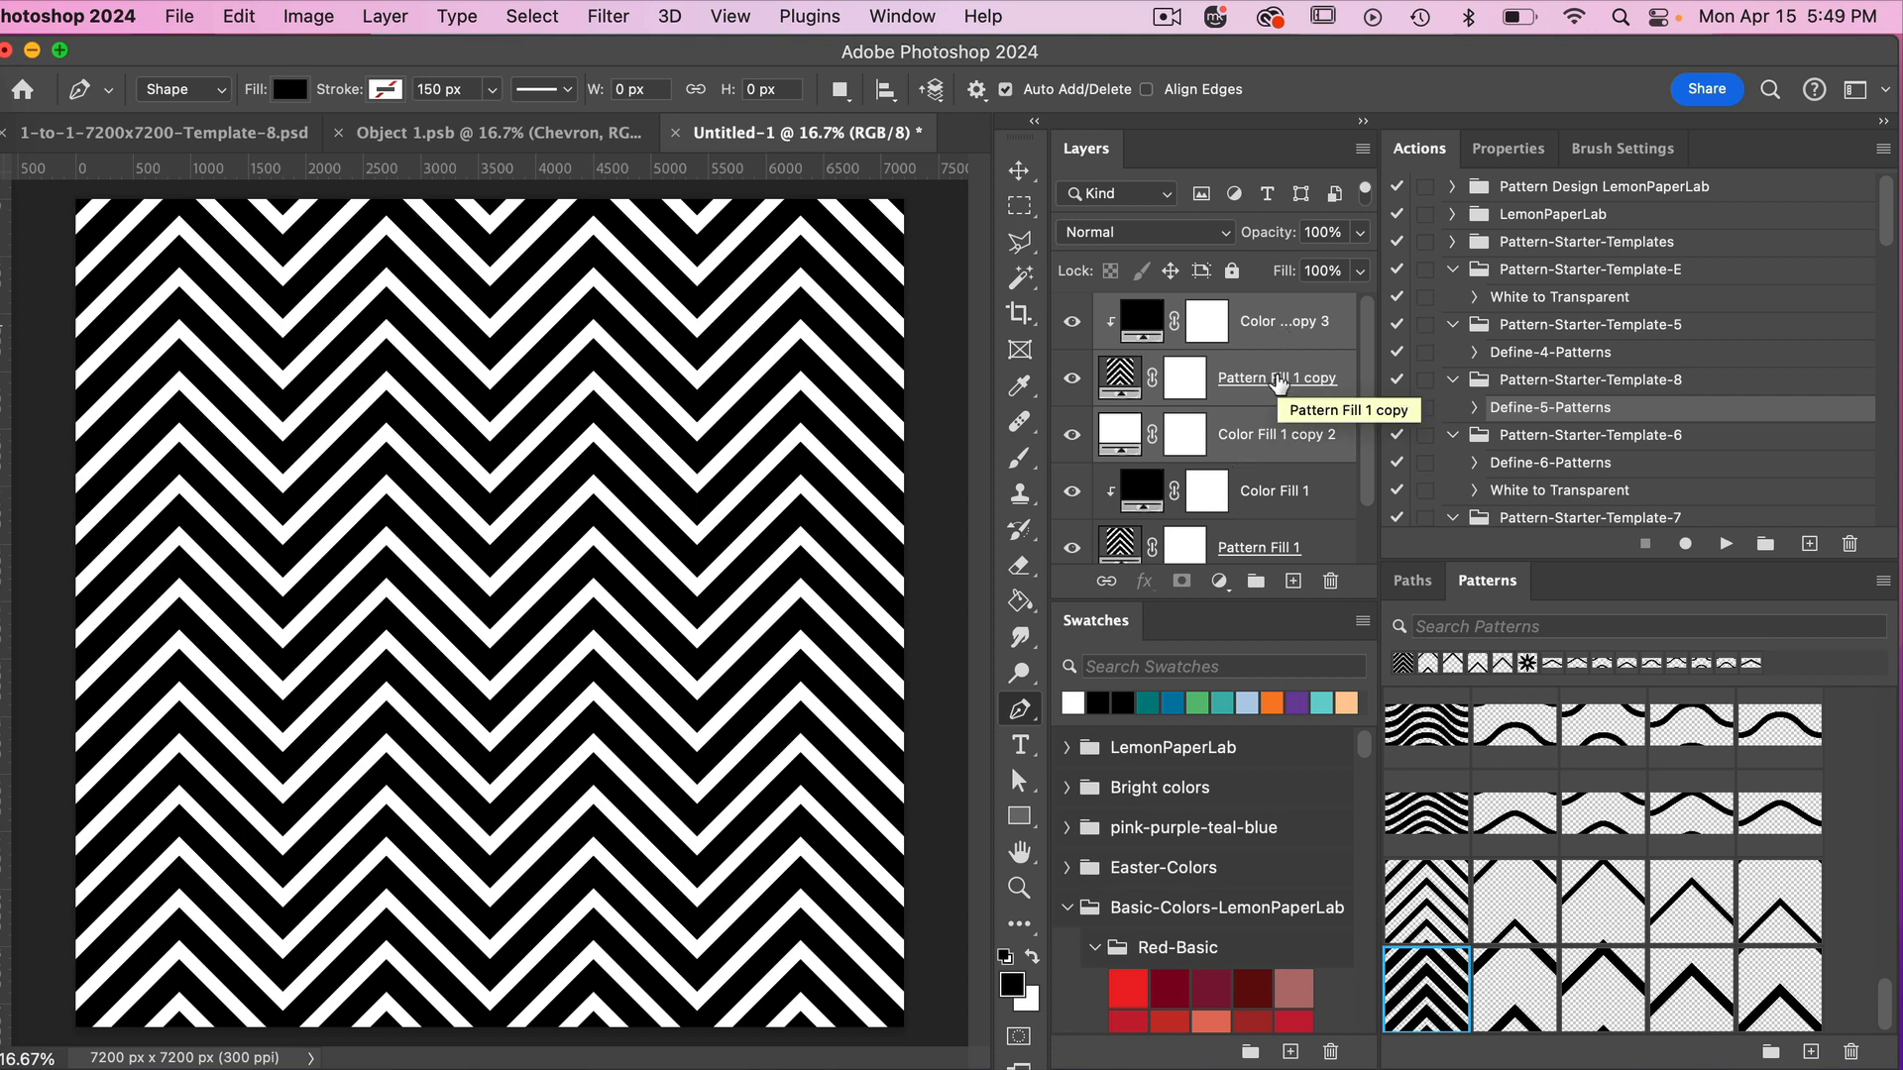
pyautogui.press('super+g')
pyautogui.doubleClick(1177, 311)
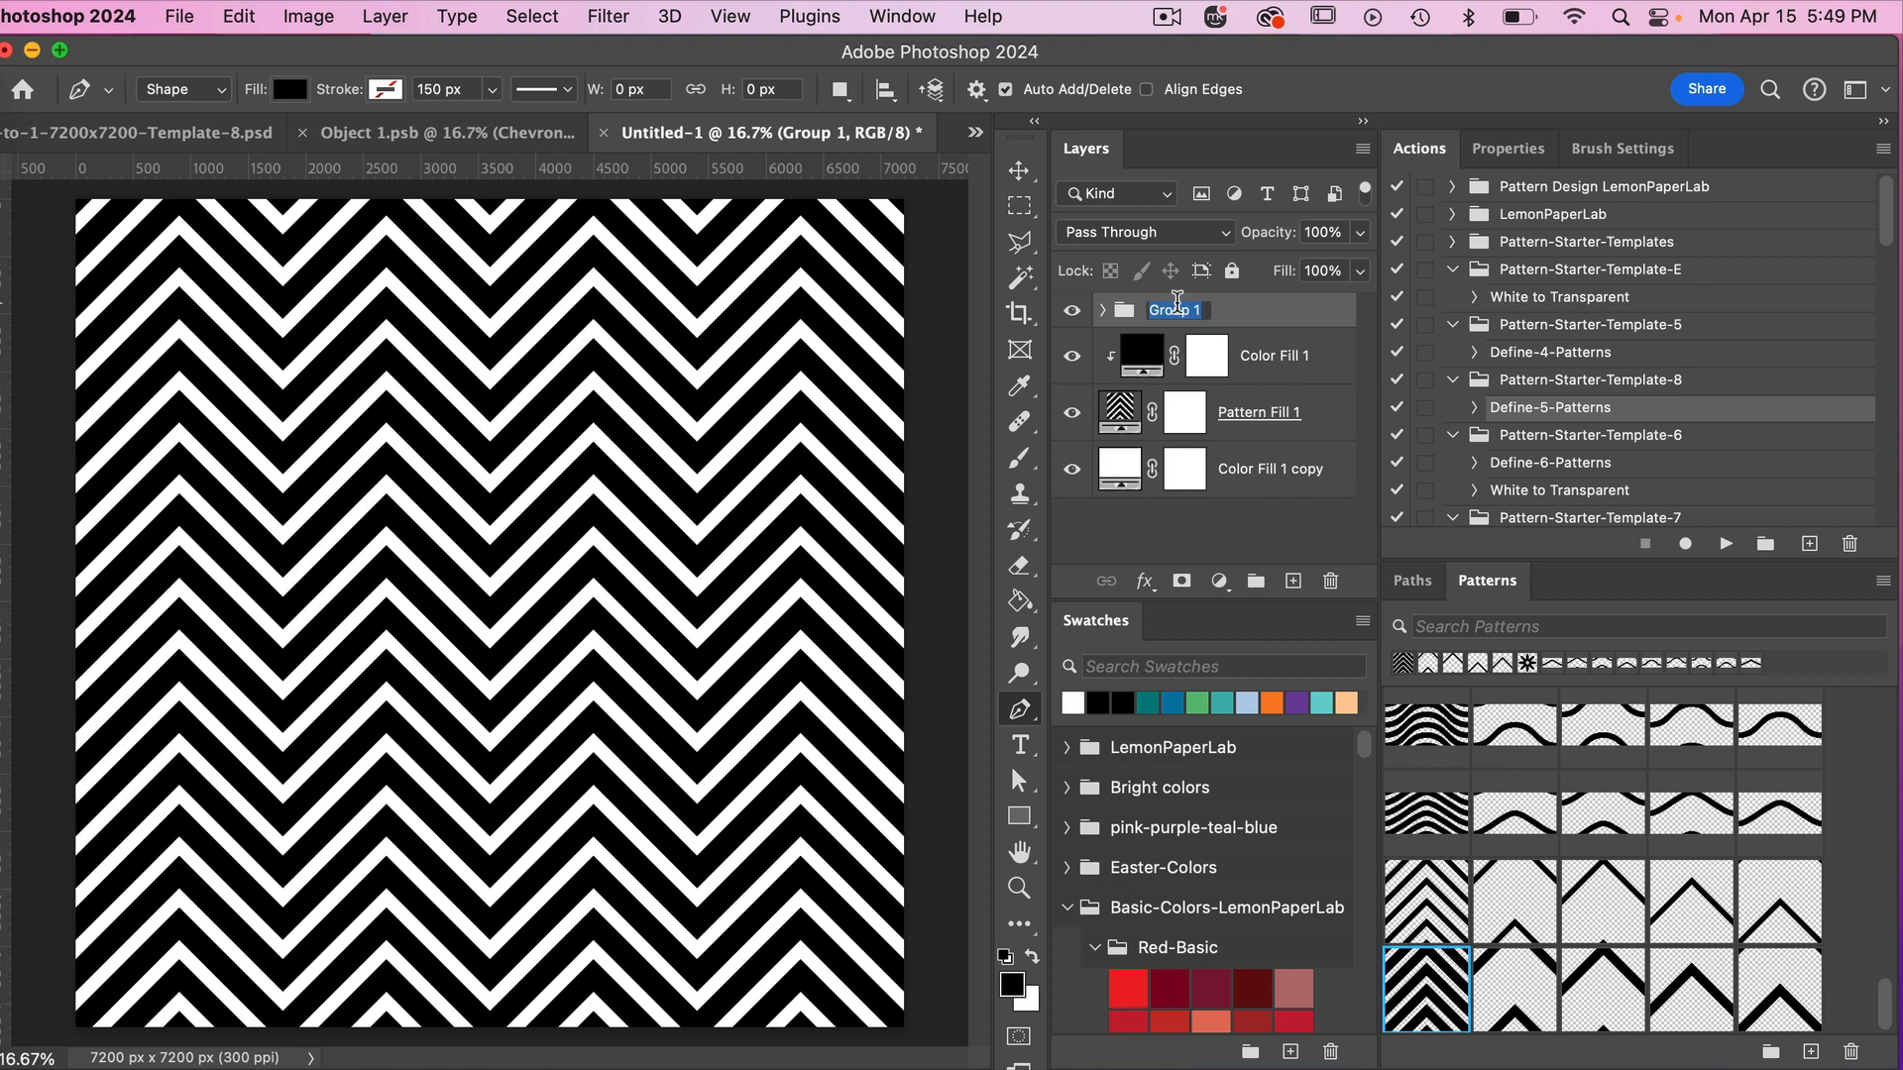
pyautogui.write('1 color')
pyautogui.press('Return')
# Duplicate the Color Fill 1 and Pattern Fill 1 pair three times to get four clipped color-and-pattern pairs.
pyautogui.click(1274, 363)
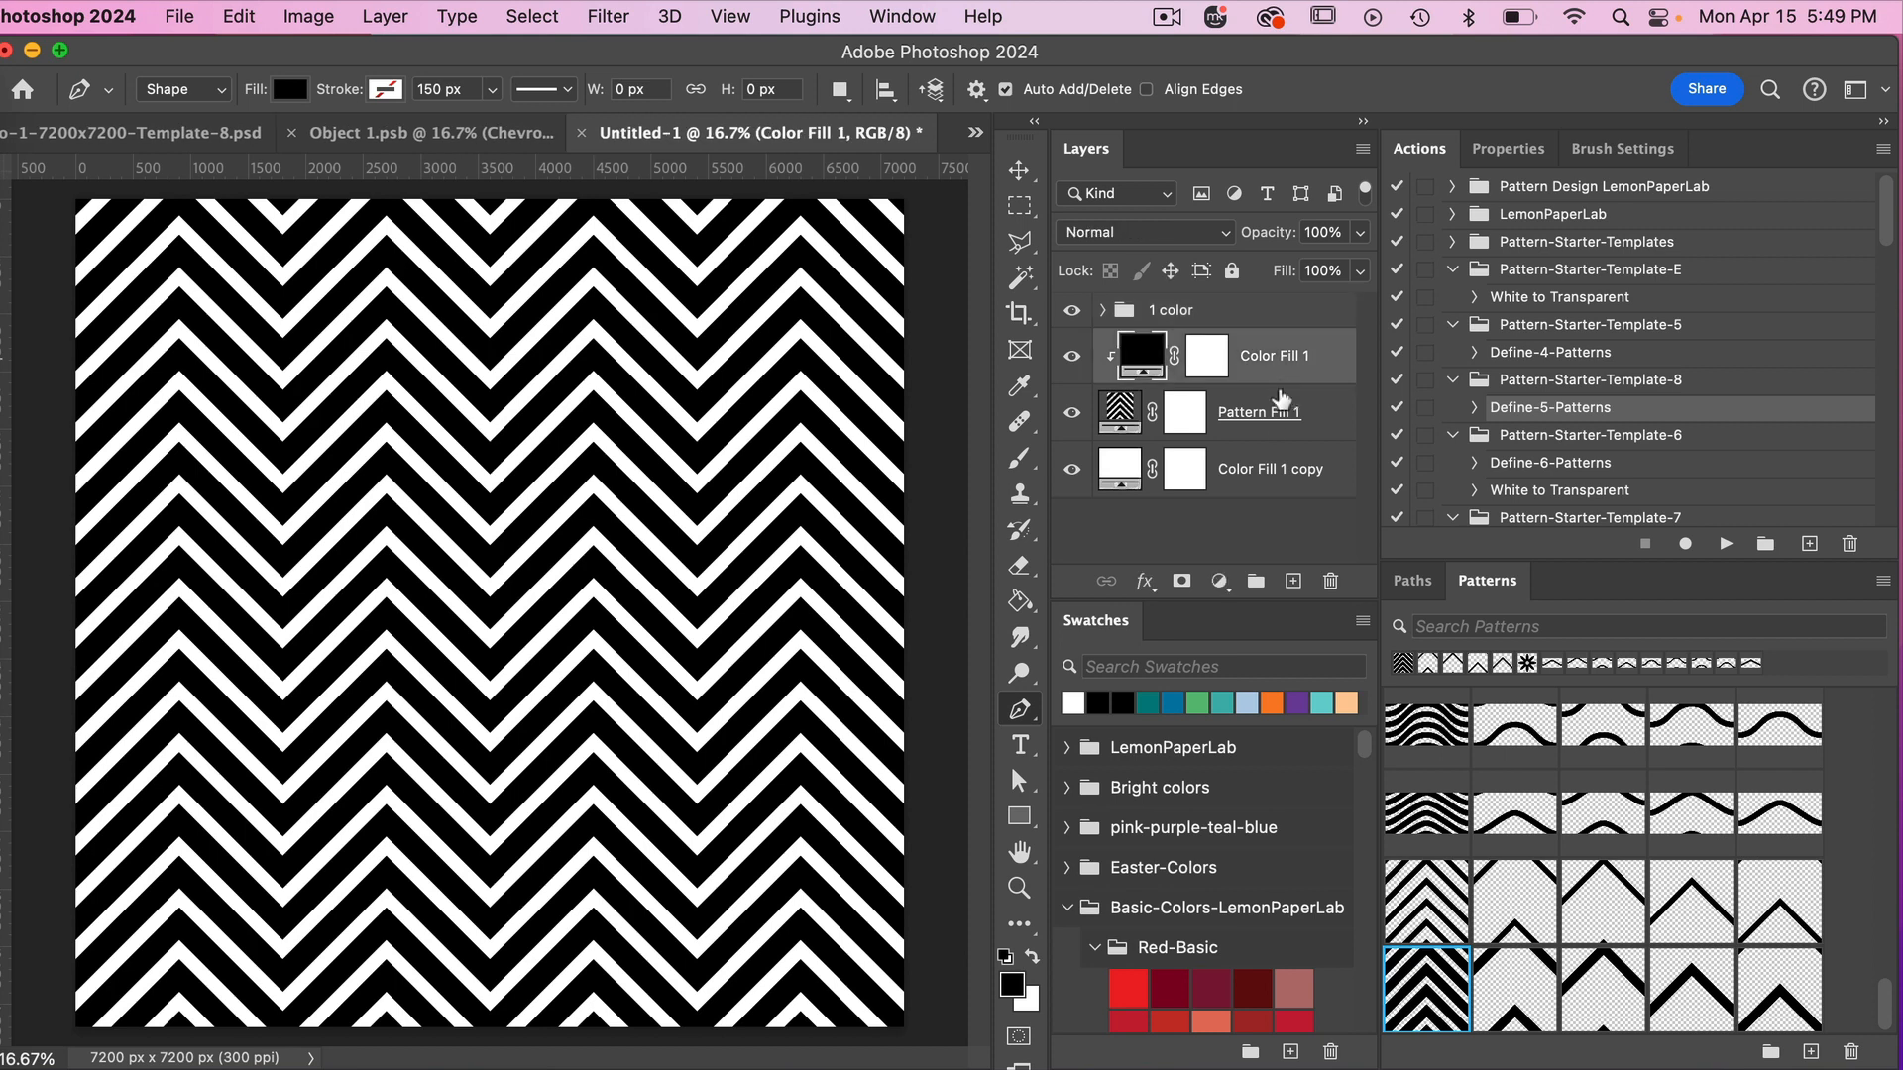
pyautogui.keyDown('shift'); pyautogui.click(1273, 418); pyautogui.keyUp('shift')
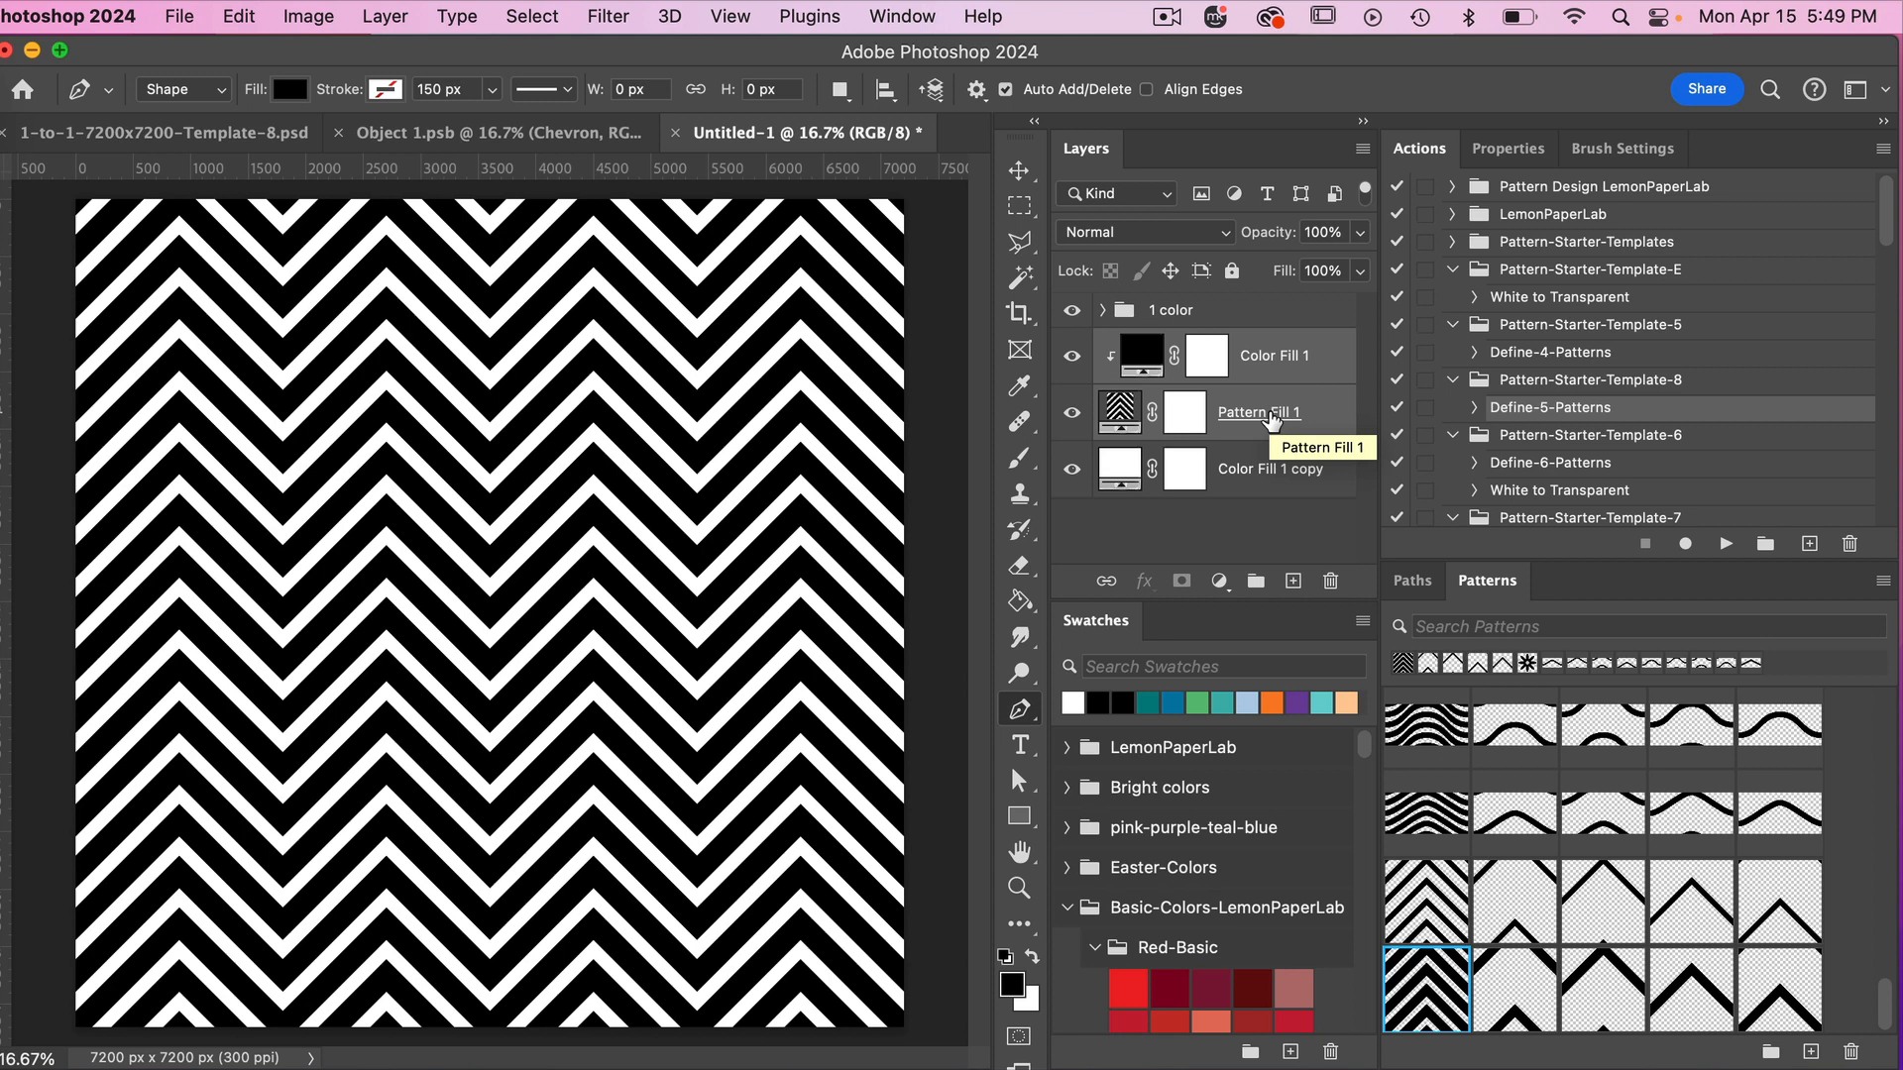
pyautogui.press('super+j')
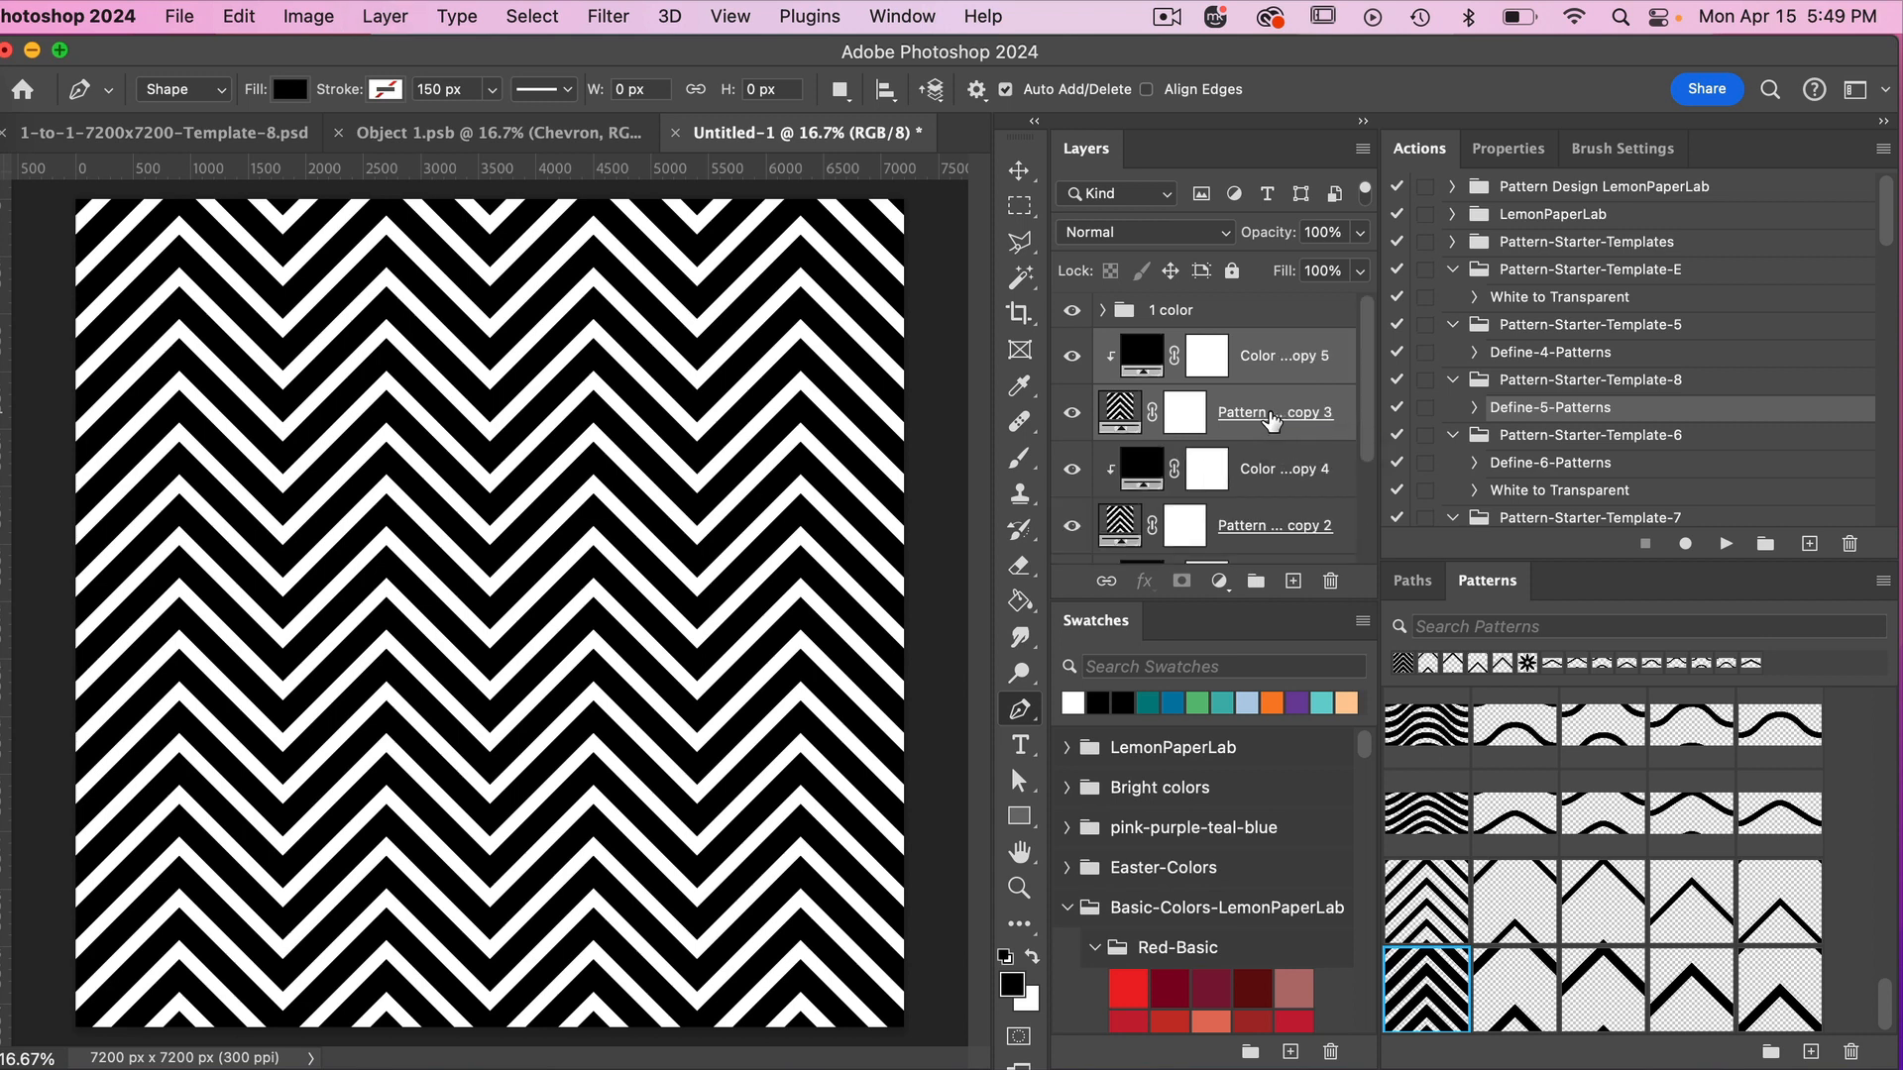
pyautogui.scroll(-1, 1296, 515)
pyautogui.scroll(1, 1296, 515)
# Recolor the uppermost clipped color fill below the "1 color" group dark teal and the next one green.
pyautogui.click(1291, 369)
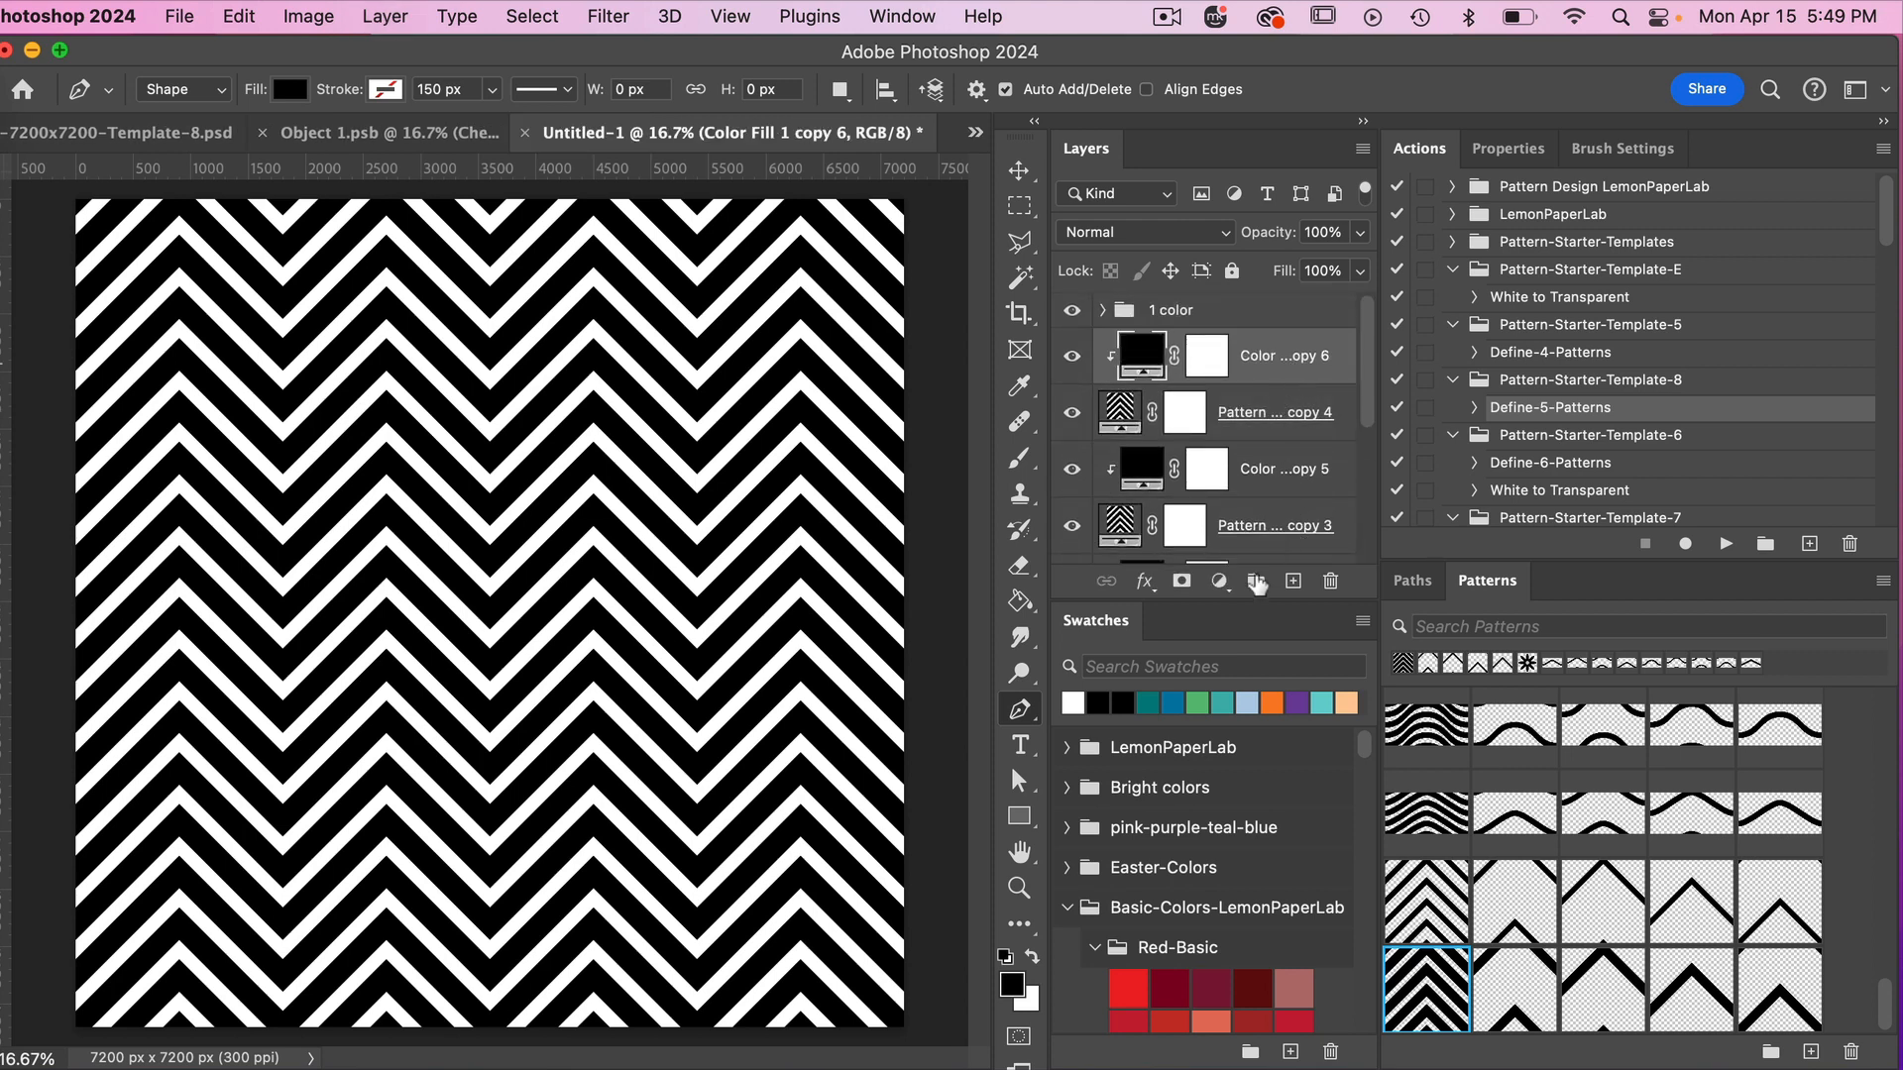
pyautogui.click(1150, 700)
pyautogui.click(1257, 484)
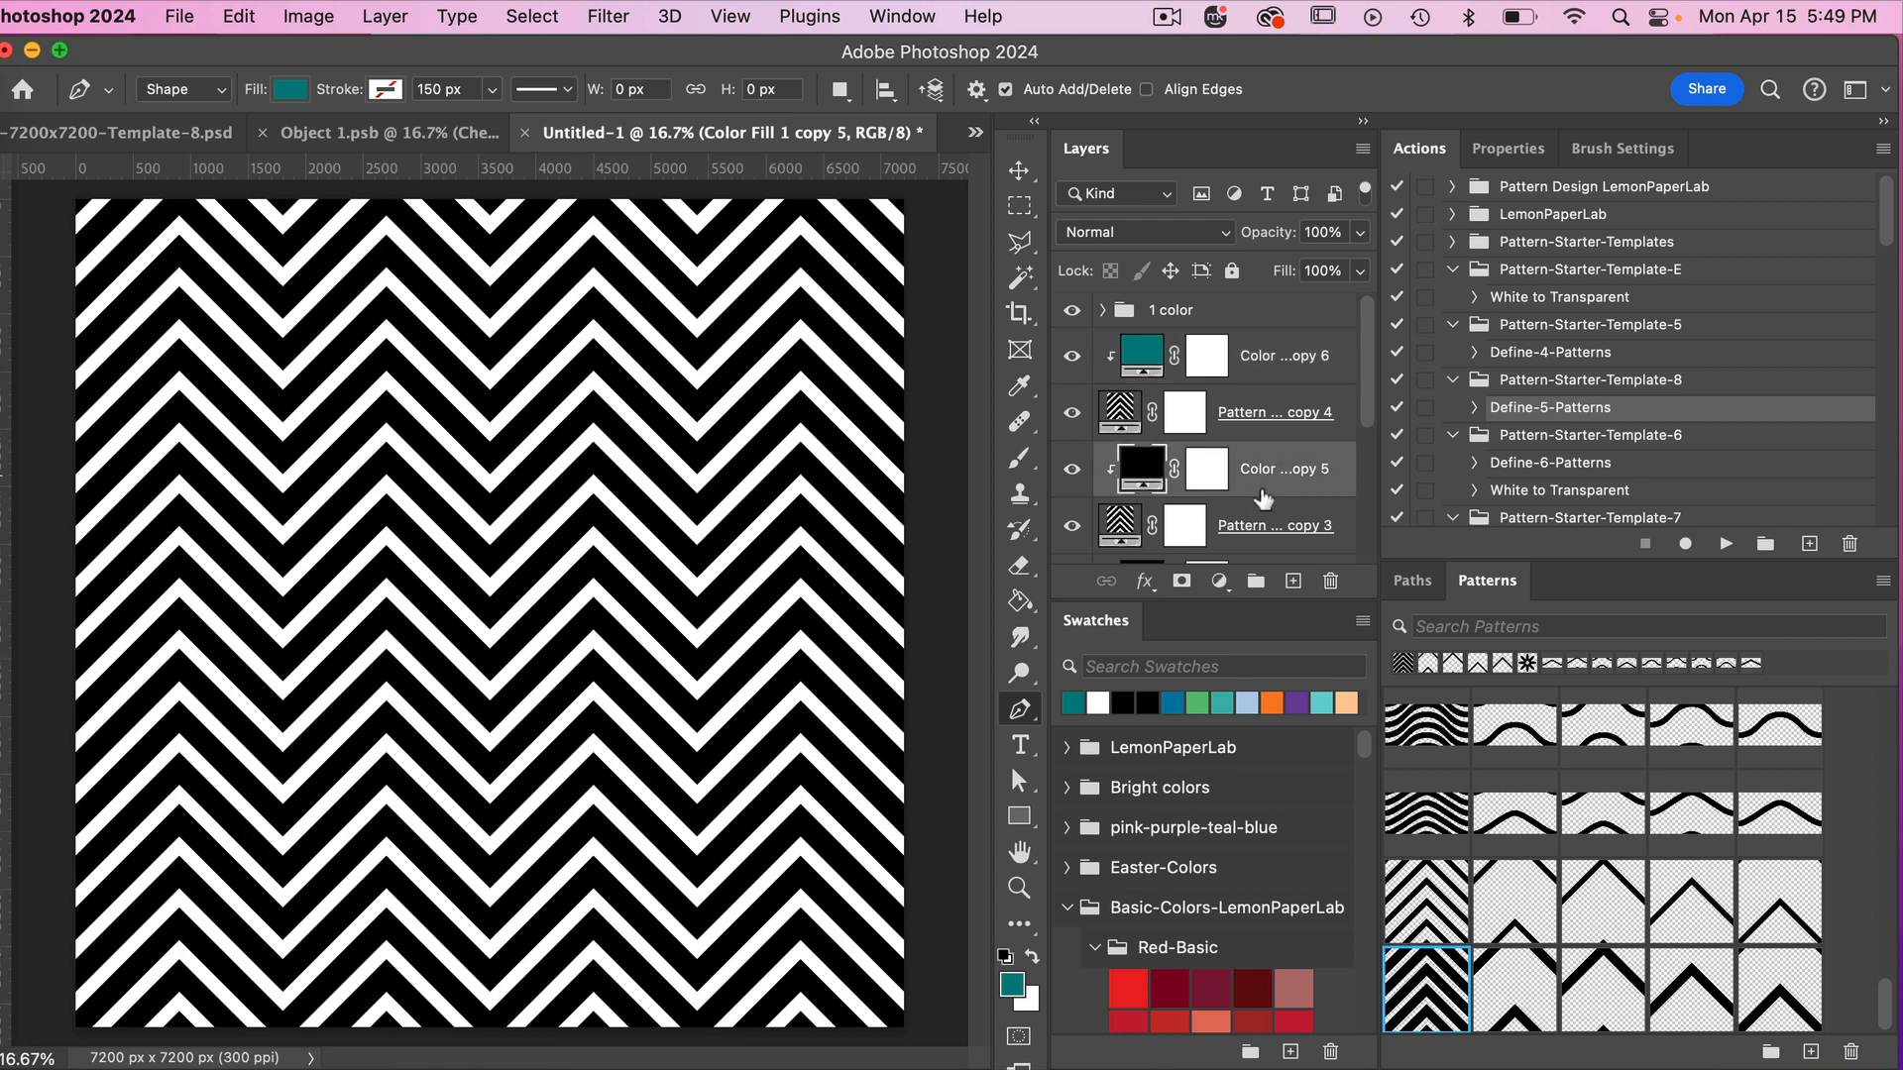
pyautogui.click(1197, 700)
# Recolor the third clipped color fill light teal and Color Fill 1 blue.
pyautogui.scroll(-3, 1266, 462)
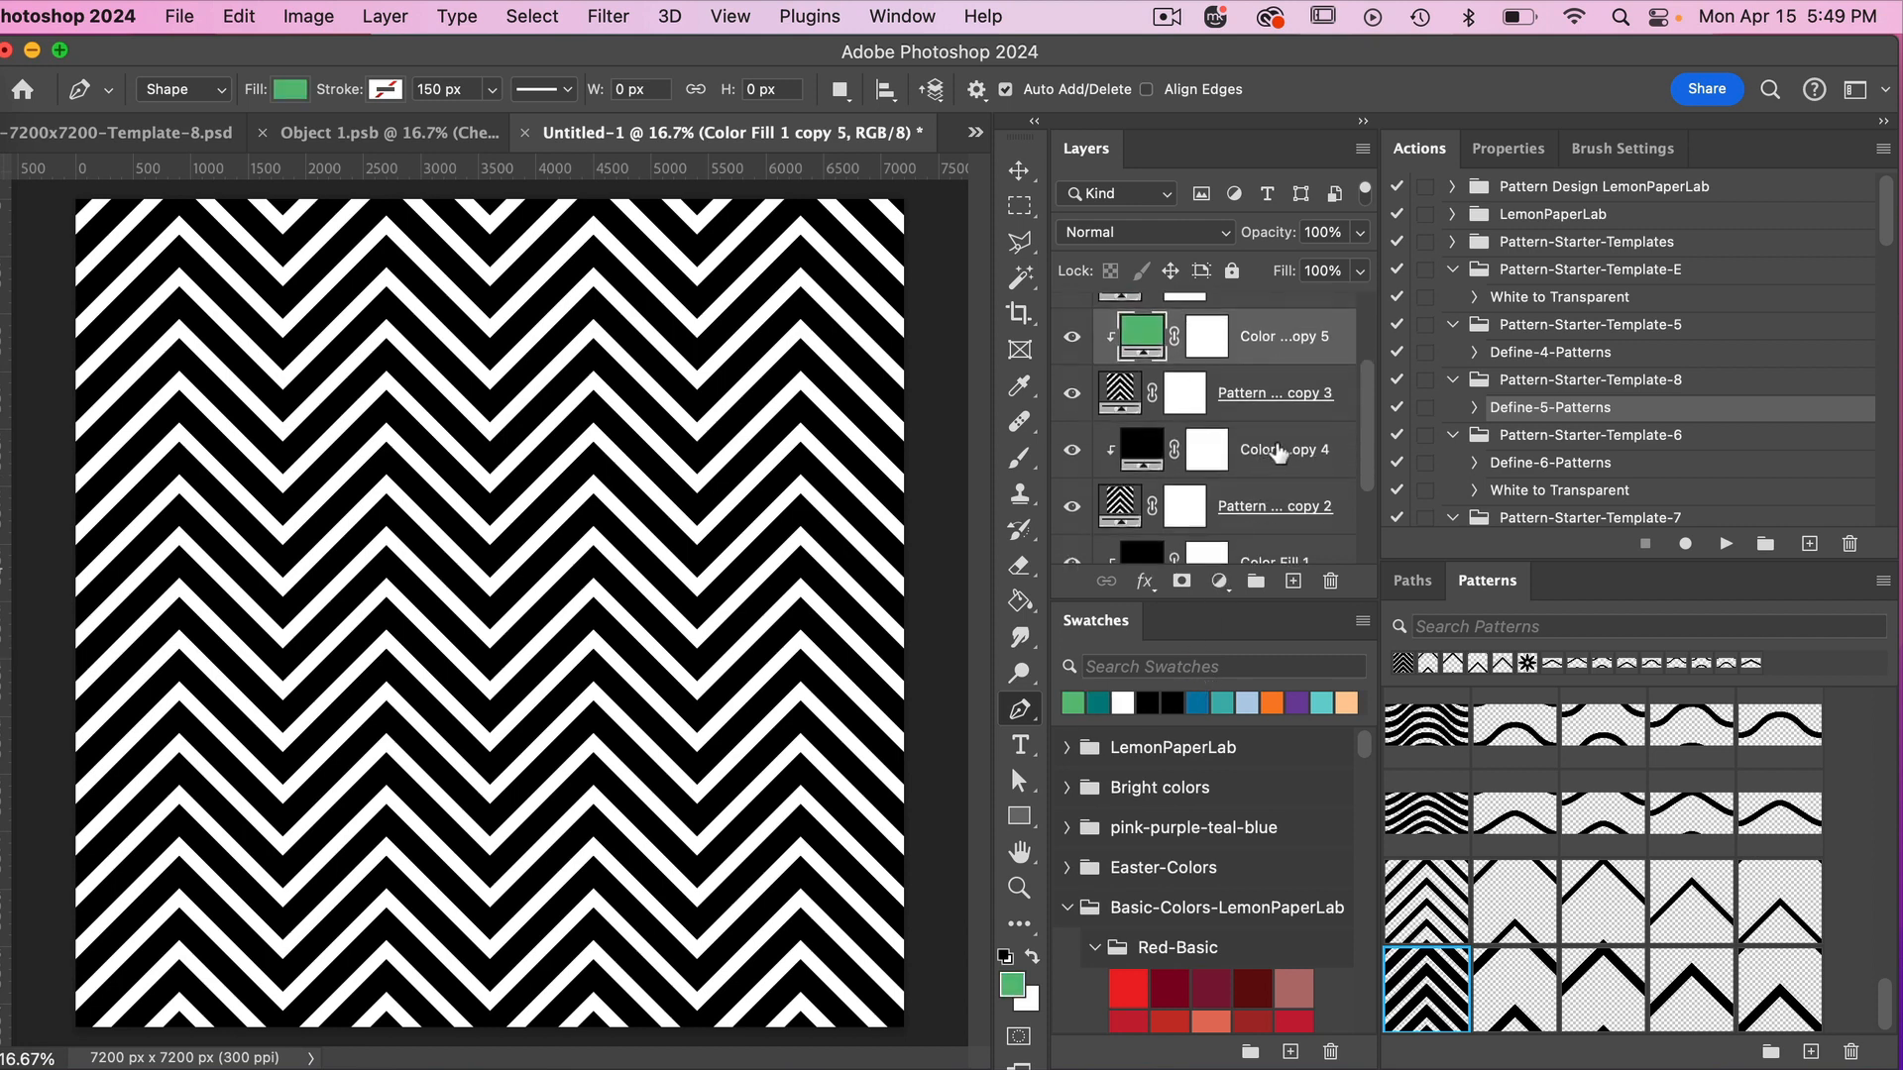
pyautogui.click(1268, 455)
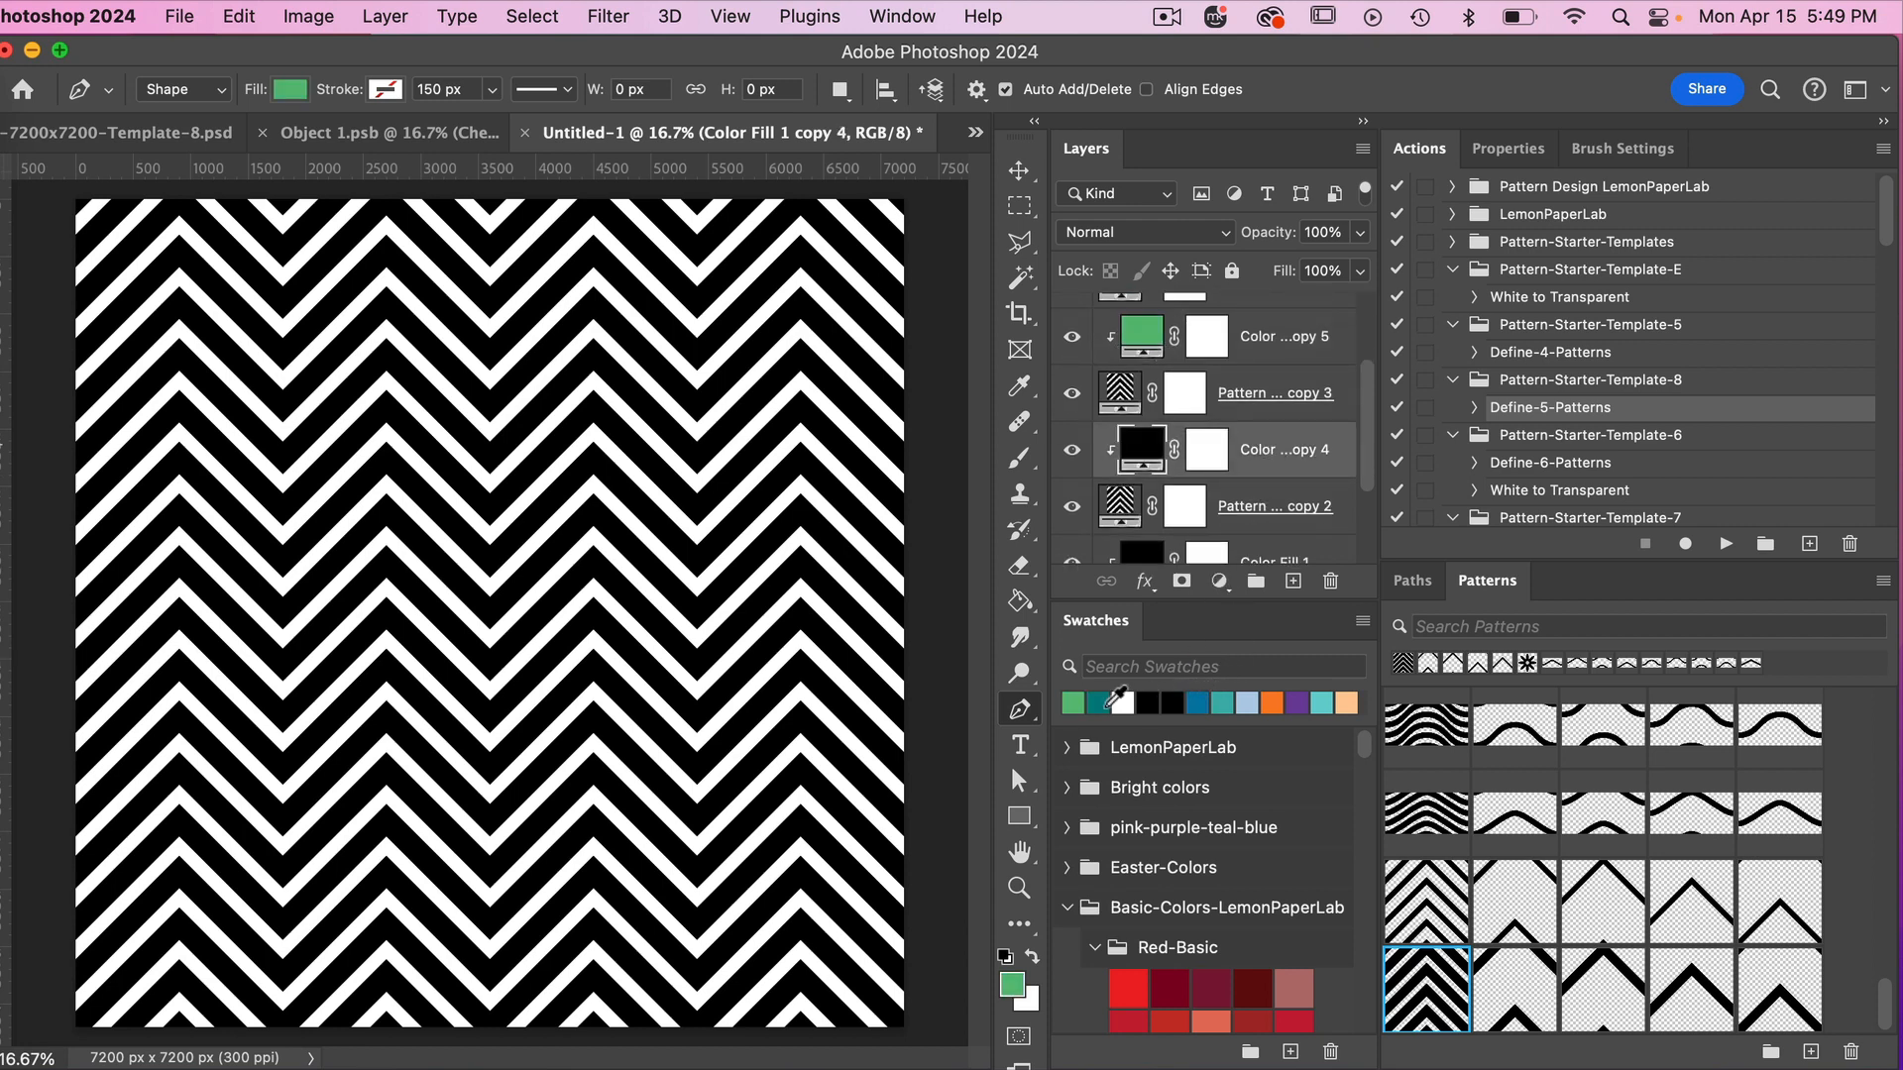
pyautogui.click(1222, 701)
pyautogui.scroll(-2, 1232, 468)
pyautogui.scroll(-1, 1232, 469)
pyautogui.click(1239, 463)
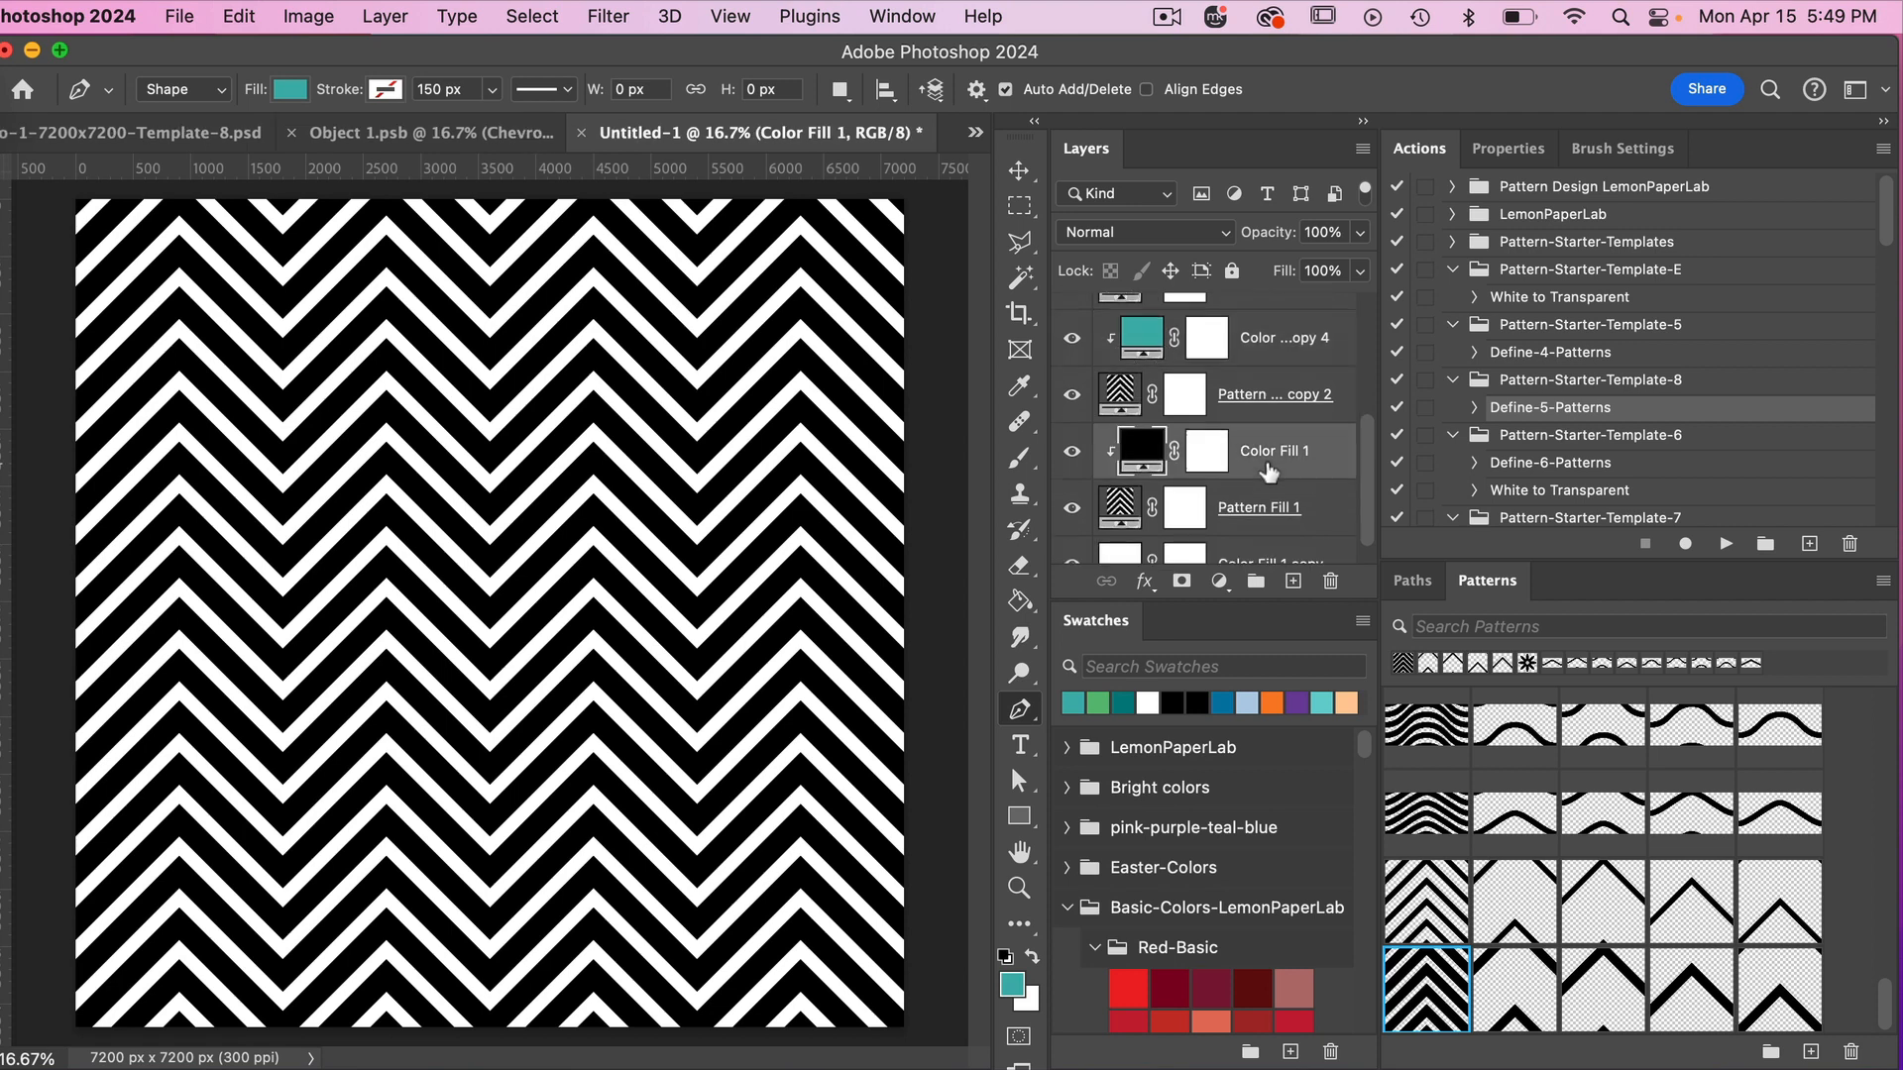
pyautogui.click(1227, 701)
# Apply the second and third thick chevron patterns of the set to the dark teal and green pairs' pattern fills.
pyautogui.scroll(4, 1278, 381)
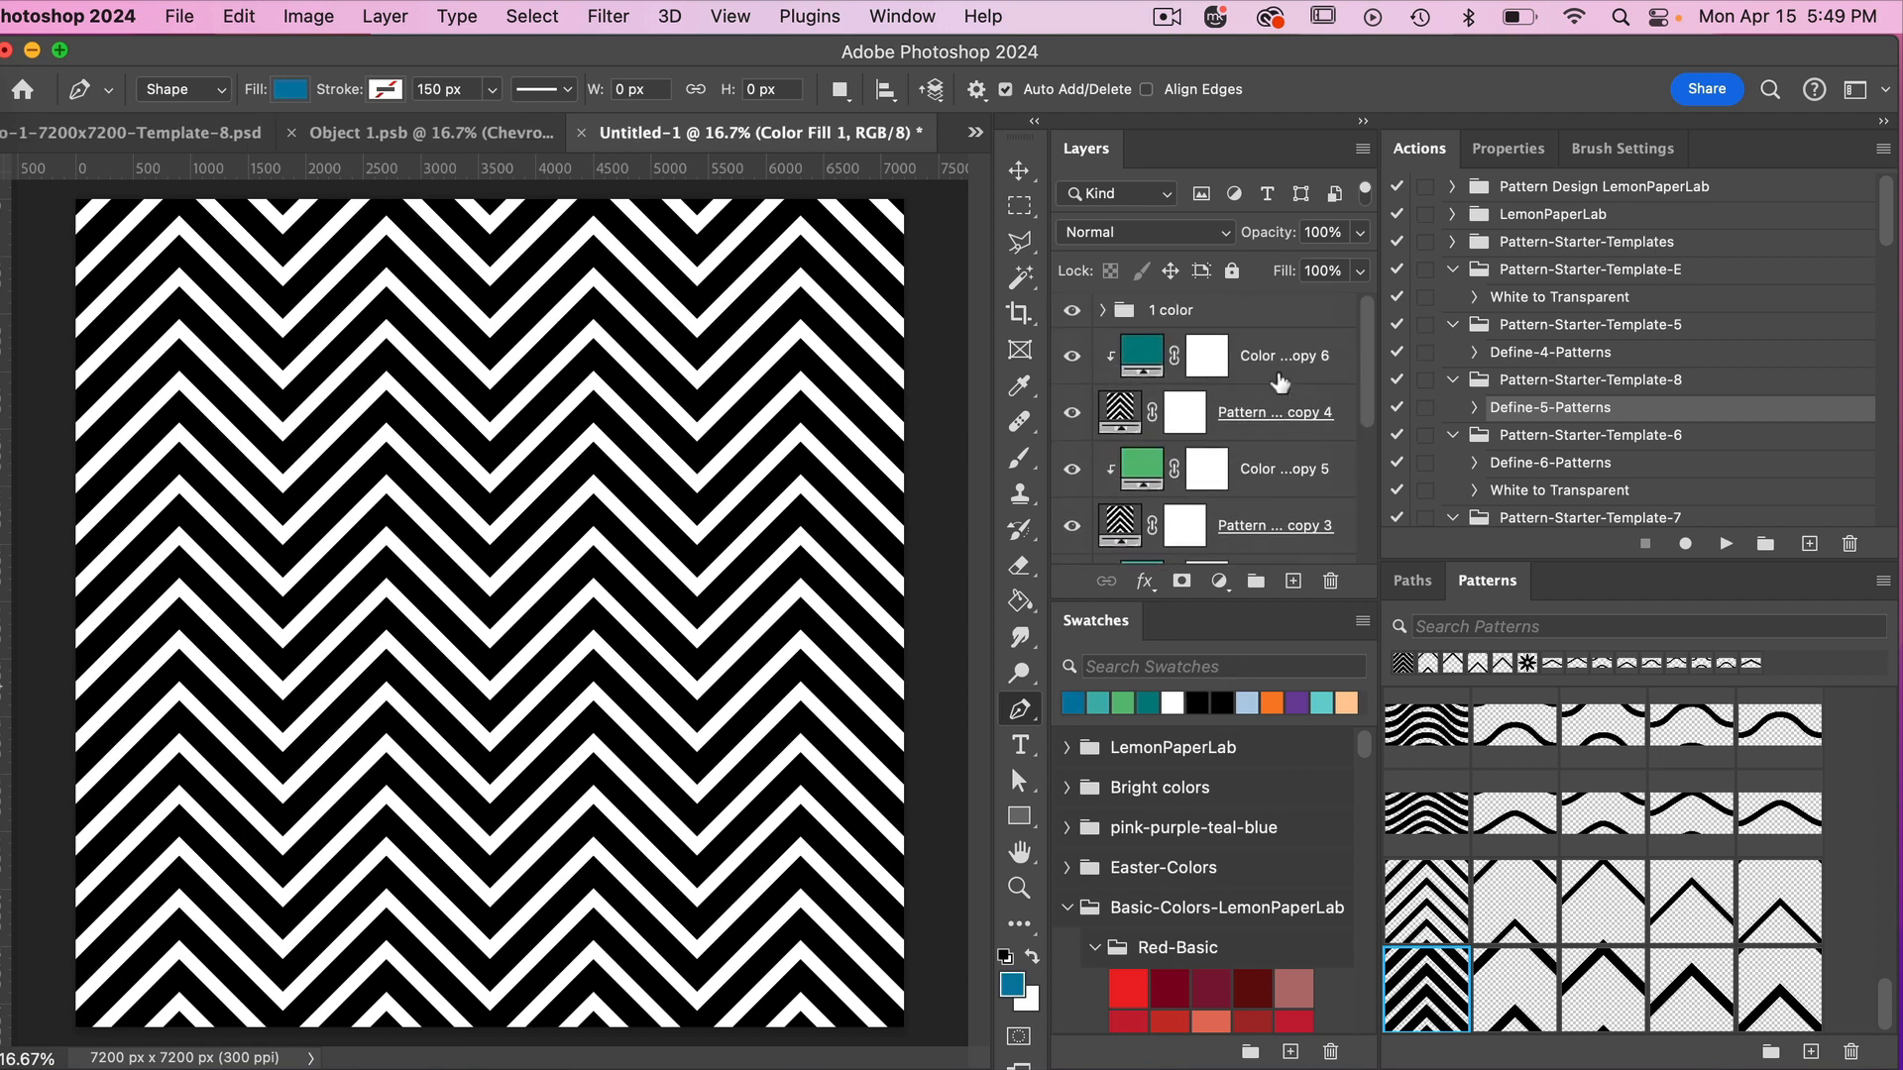
pyautogui.click(1276, 434)
pyautogui.click(1526, 1009)
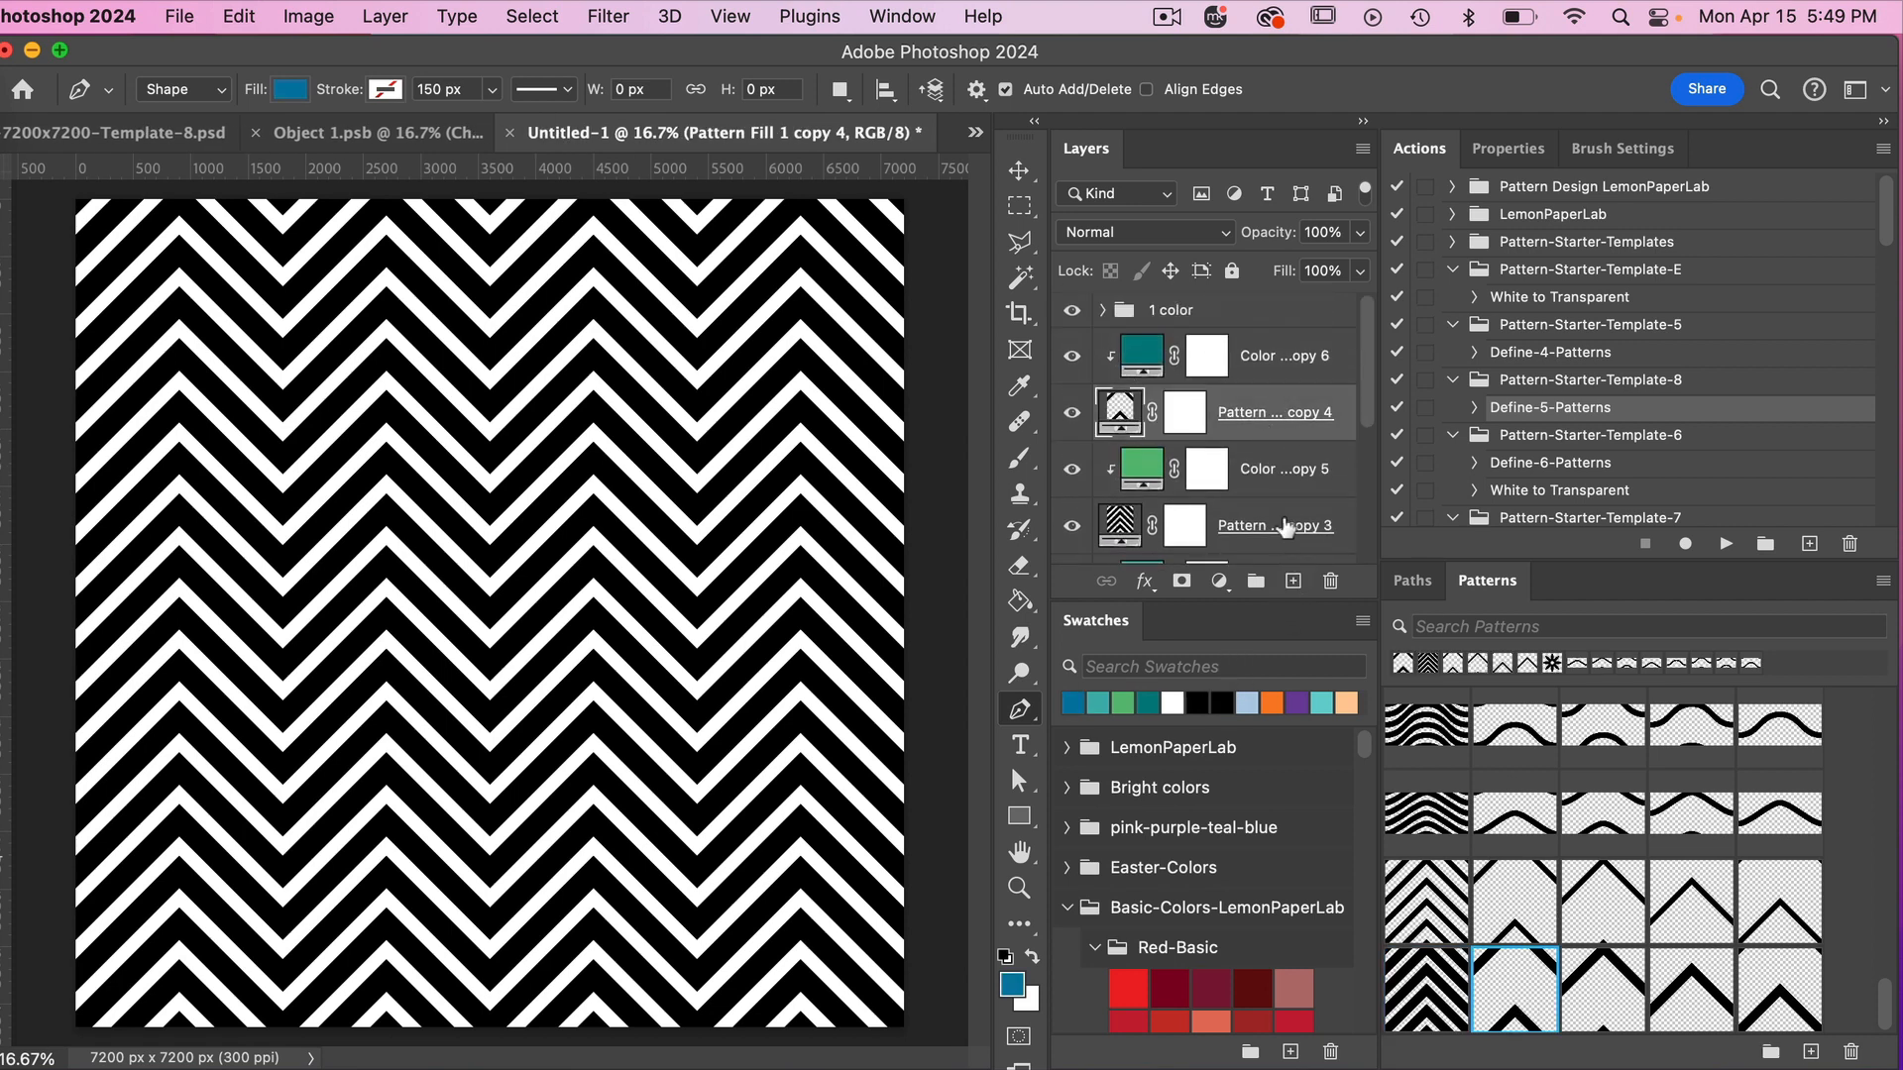
pyautogui.click(1283, 523)
pyautogui.click(1597, 988)
# Apply the fourth and fifth thick chevron patterns to the light teal and blue pairs' pattern fills, and hide the "1 color" group.
pyautogui.scroll(-3, 1327, 506)
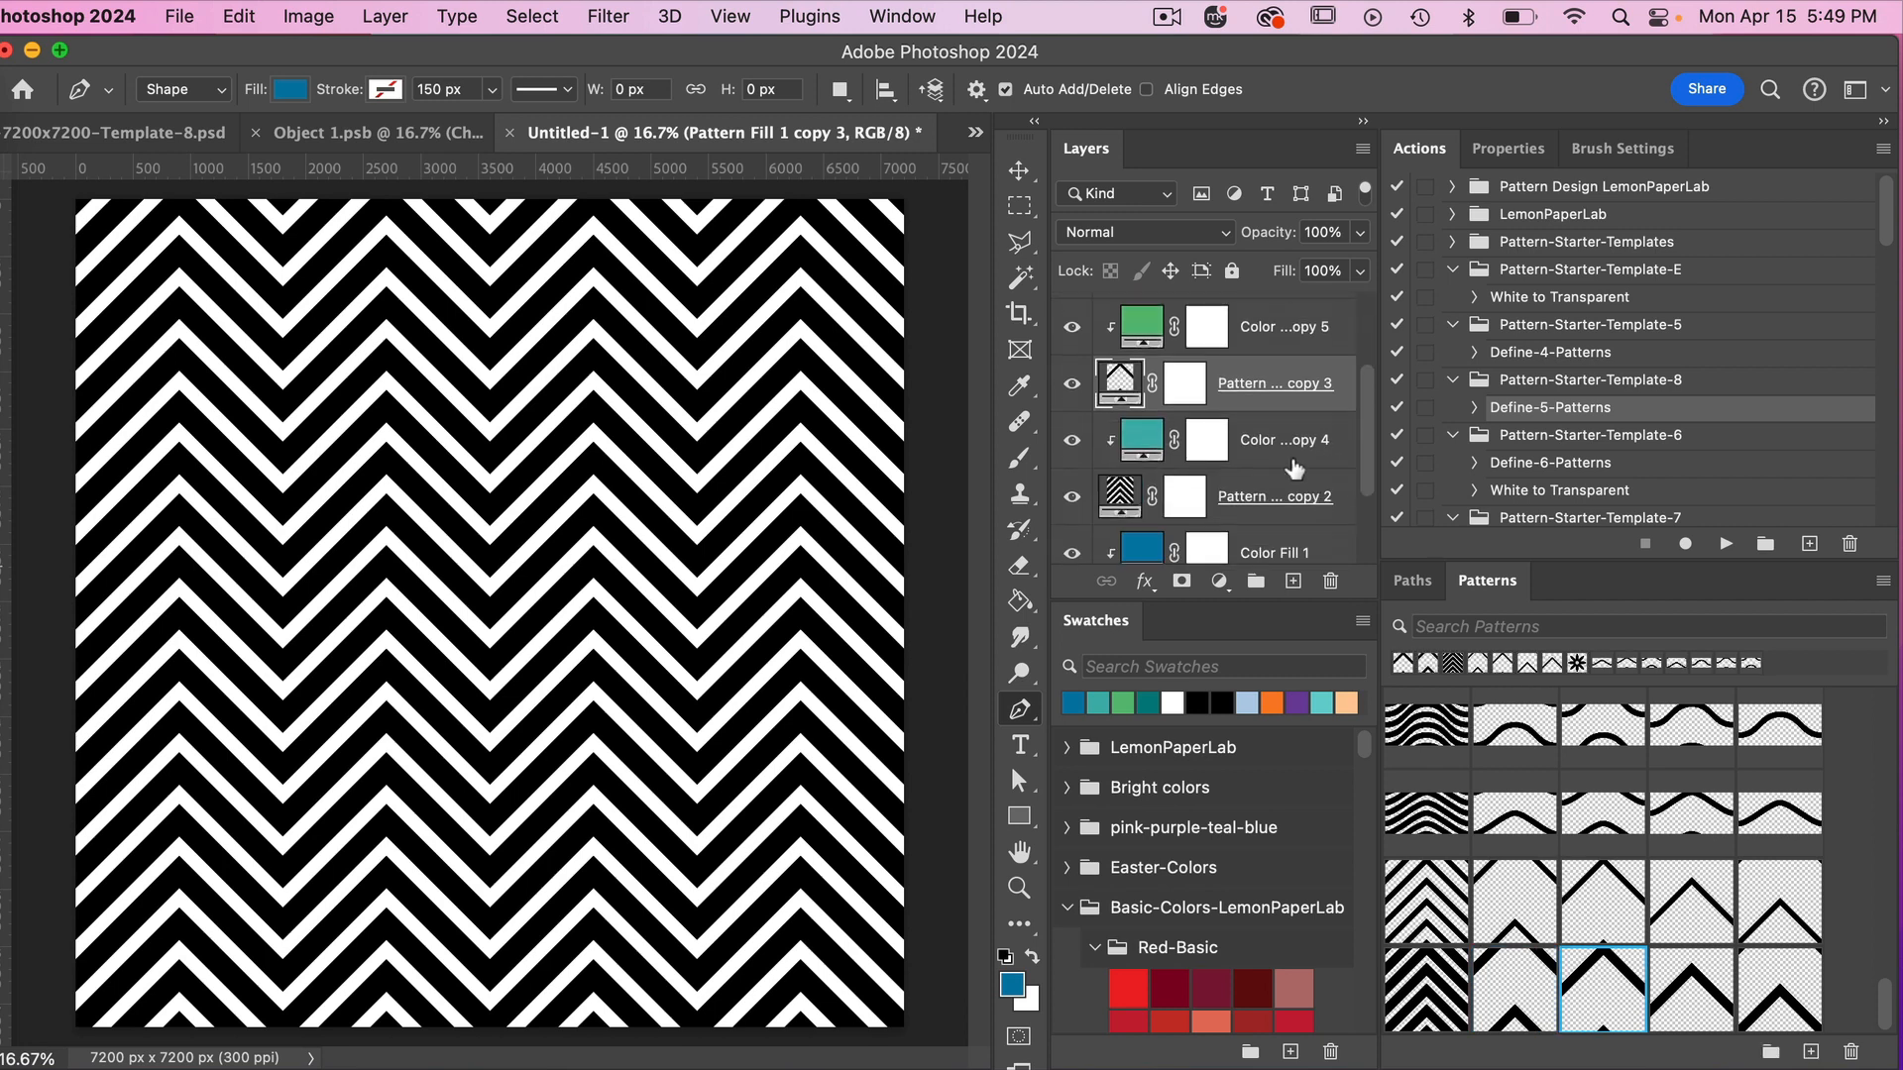
pyautogui.click(1276, 498)
pyautogui.click(1667, 983)
pyautogui.scroll(-3, 1254, 486)
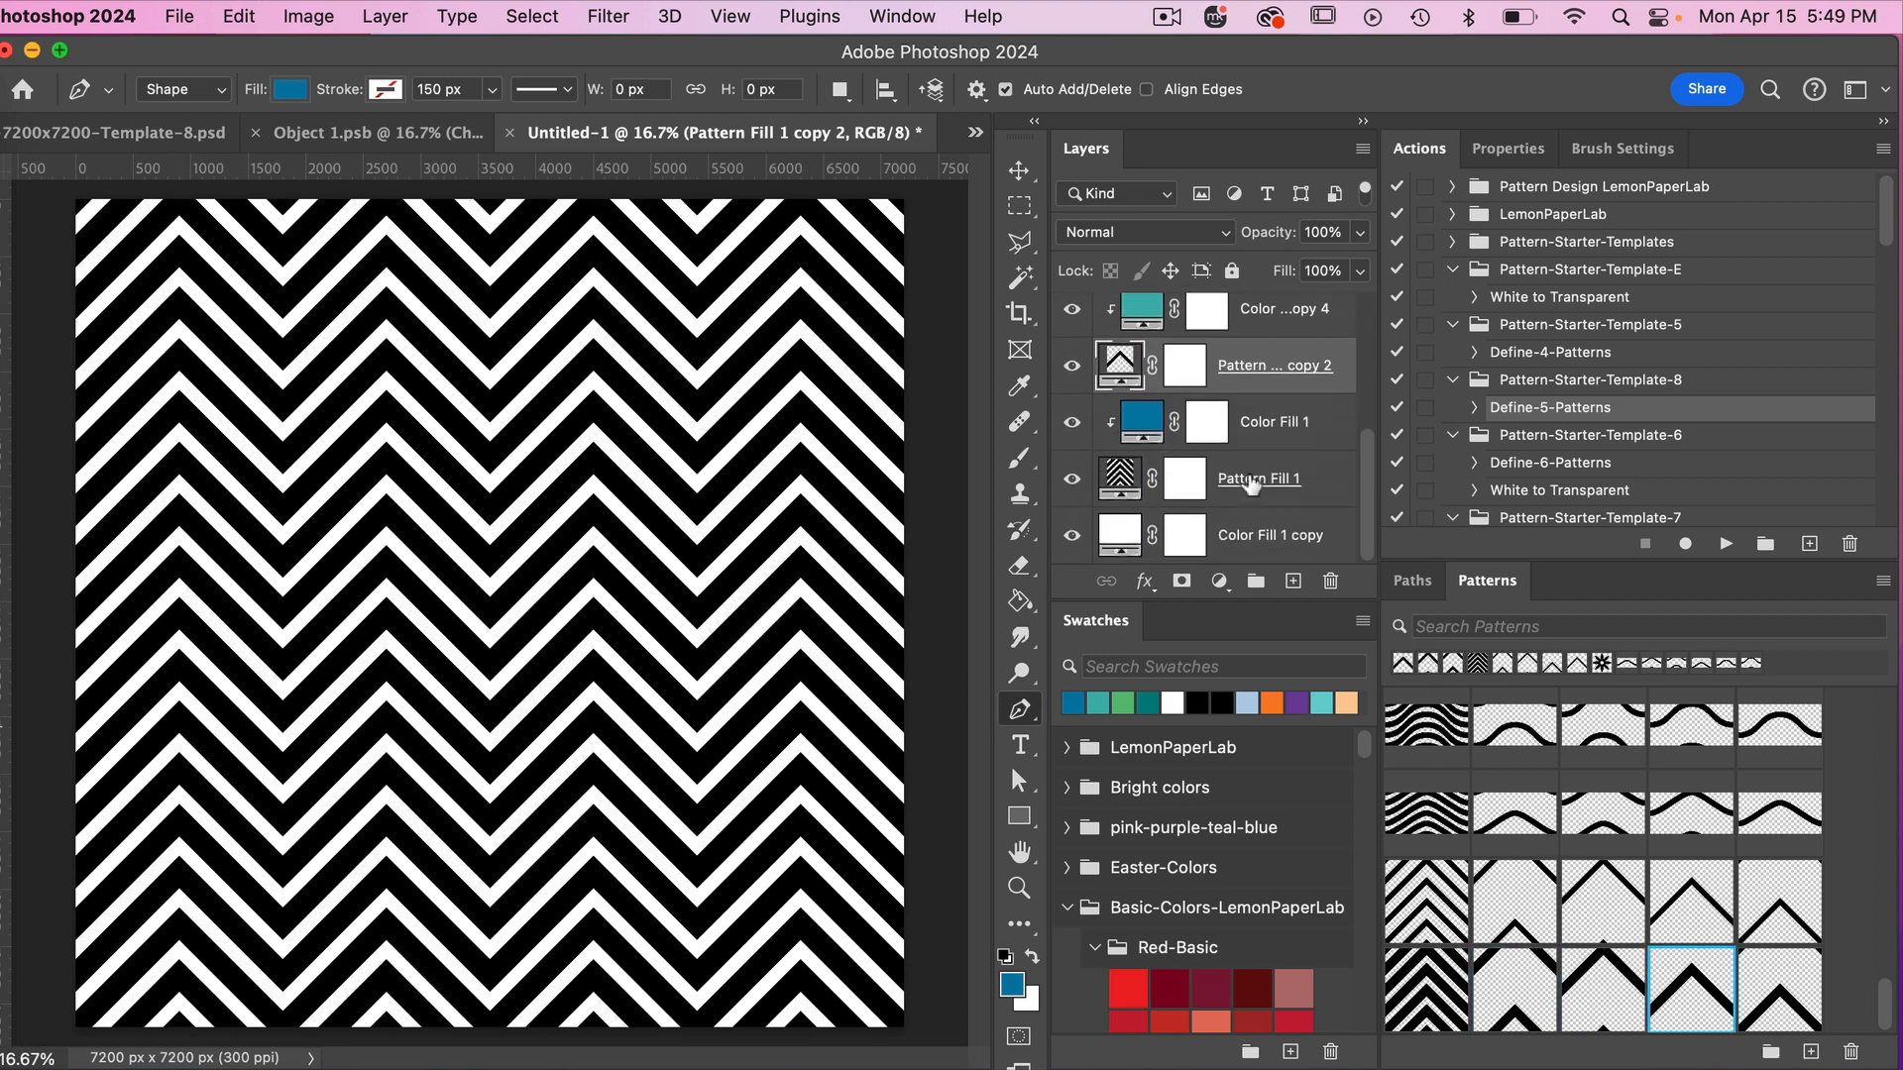
pyautogui.click(1268, 478)
pyautogui.click(1747, 988)
pyautogui.scroll(5, 1238, 426)
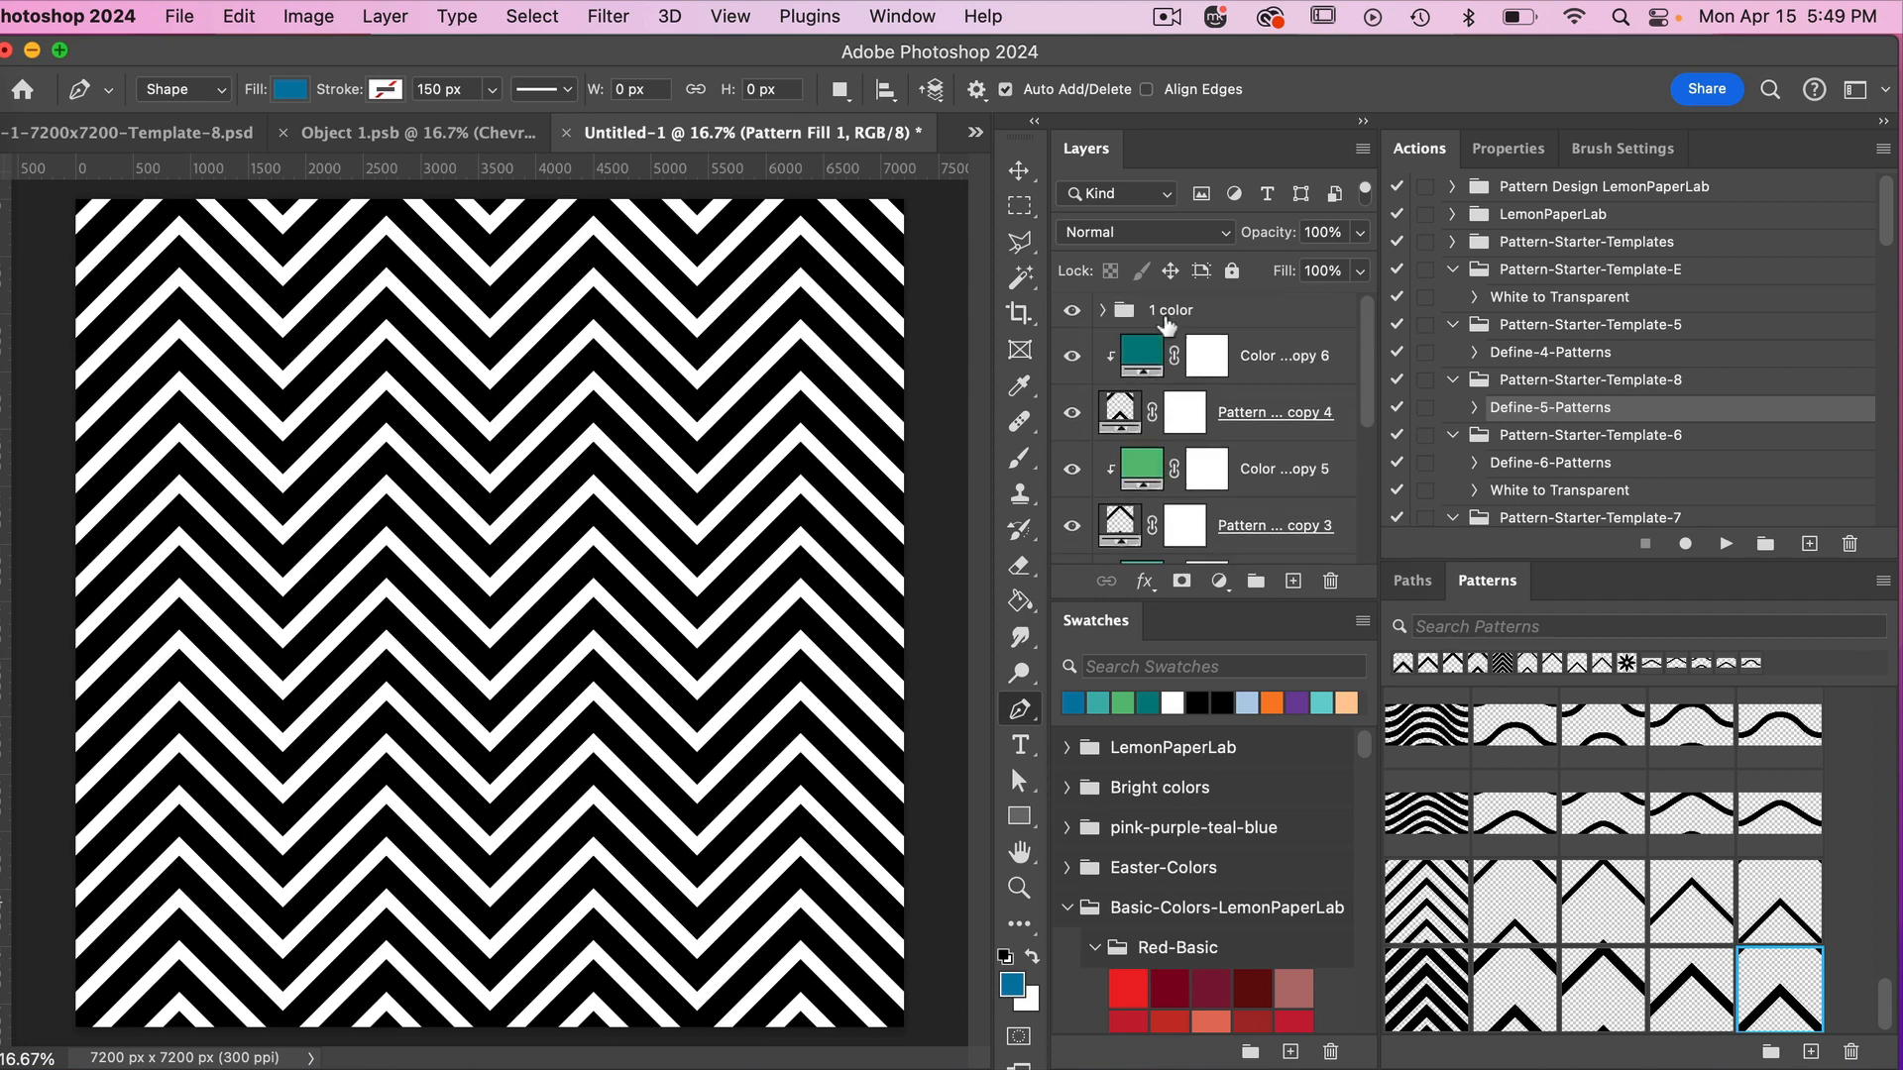
pyautogui.click(1073, 311)
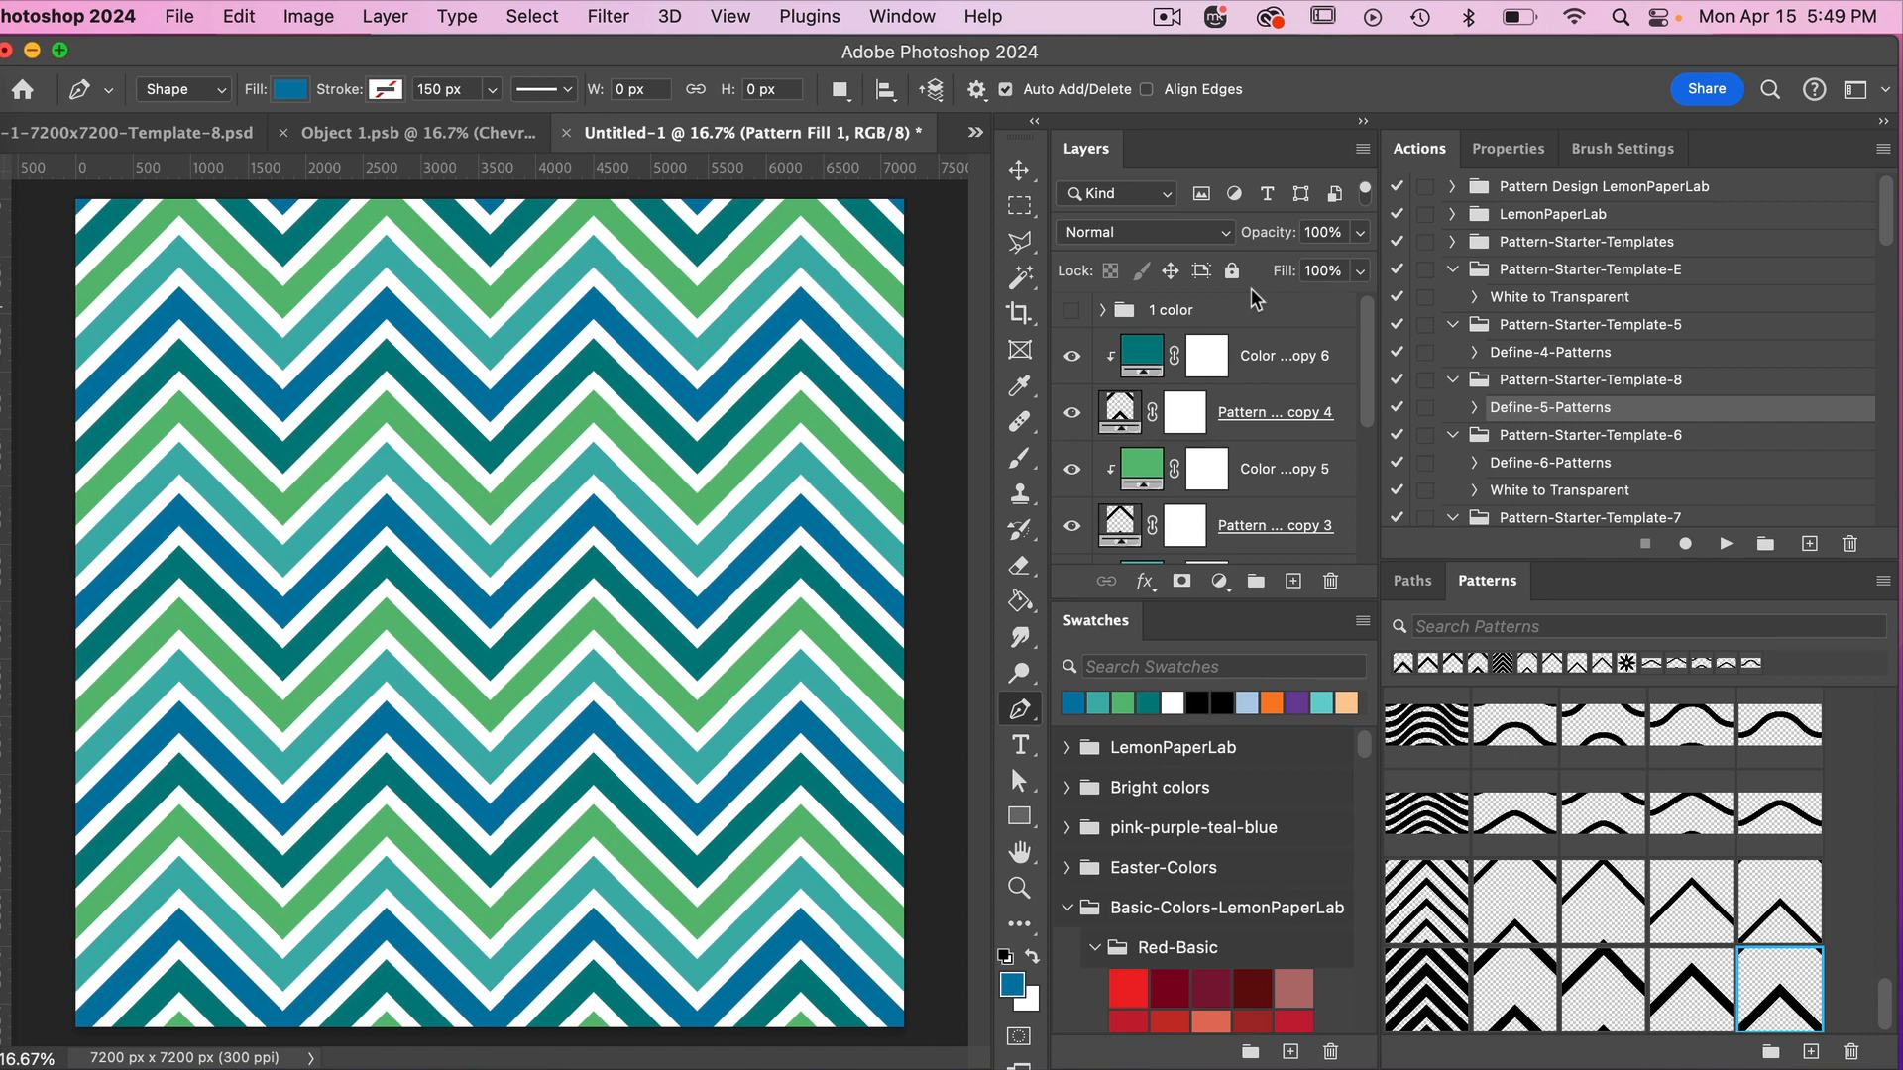
# In Object 1.psb, set the Chevron shape's stroke width to 400 px.
pyautogui.click(226, 137)
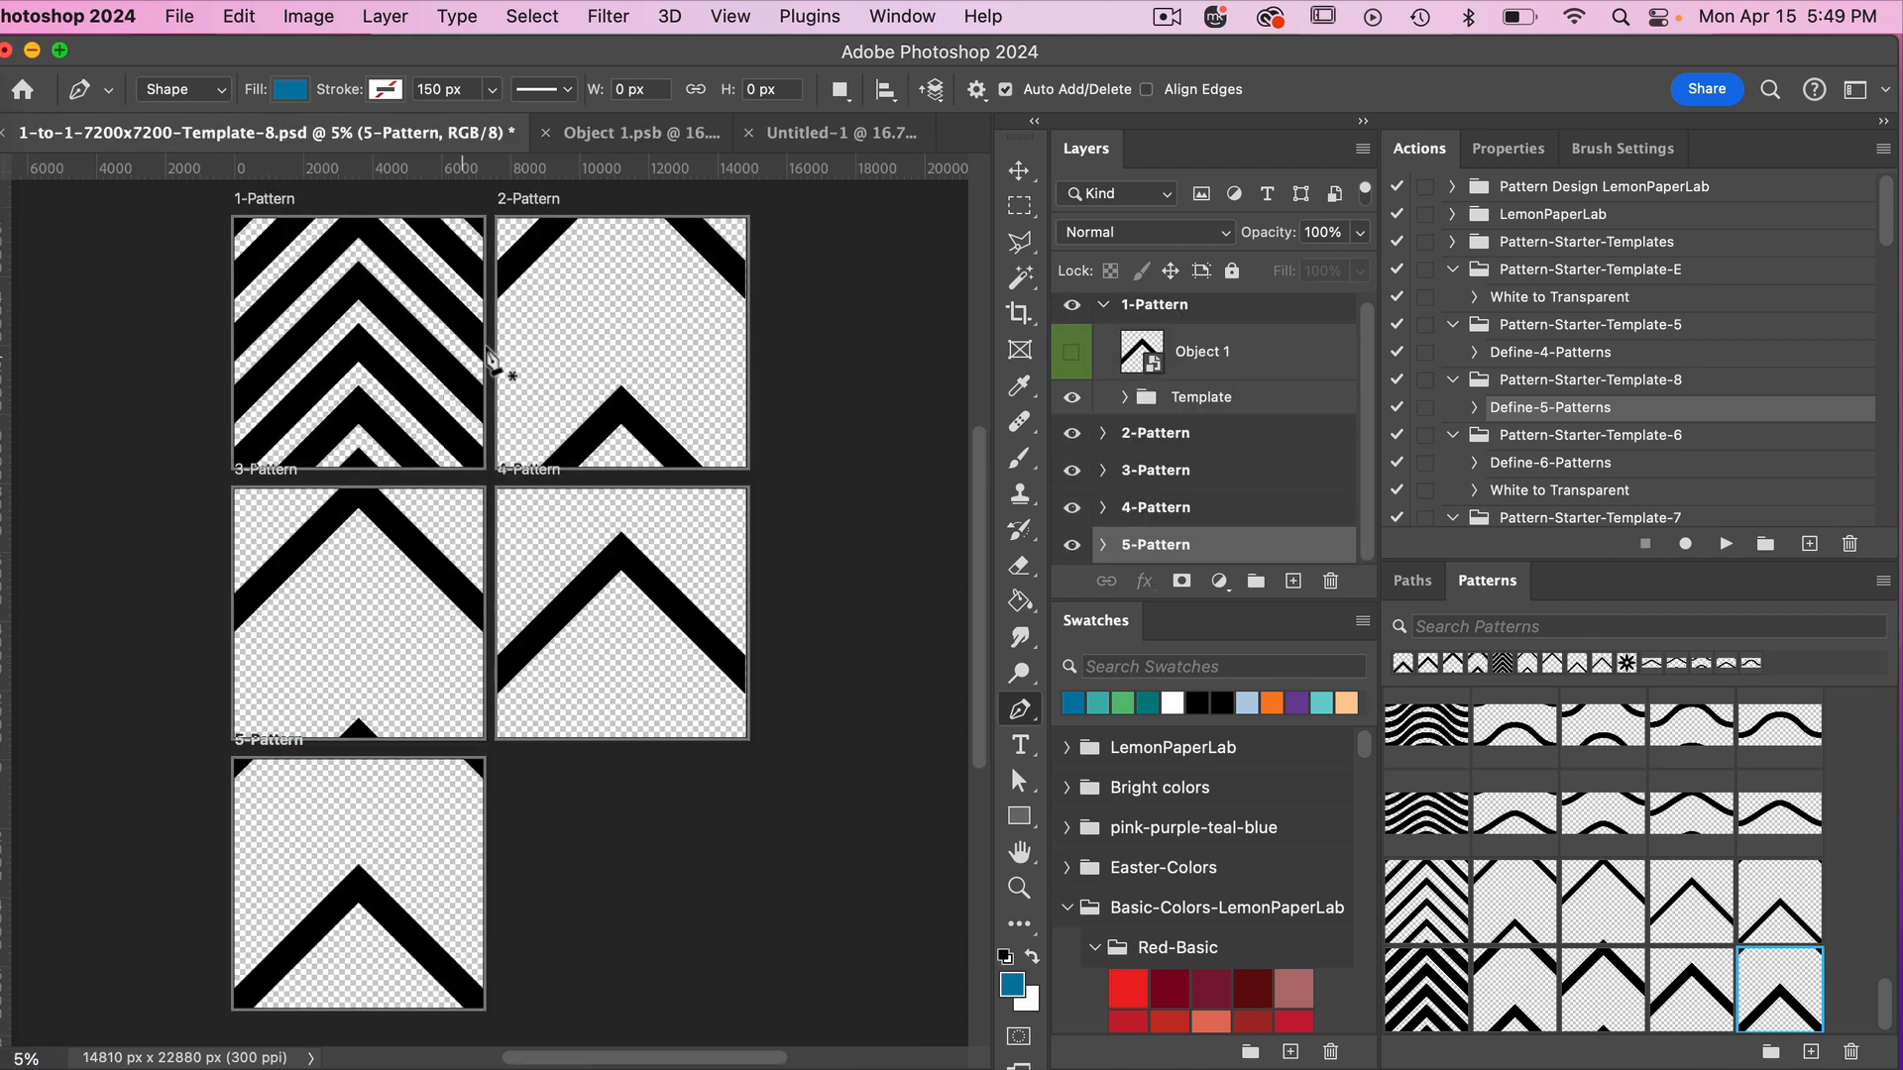
pyautogui.click(616, 139)
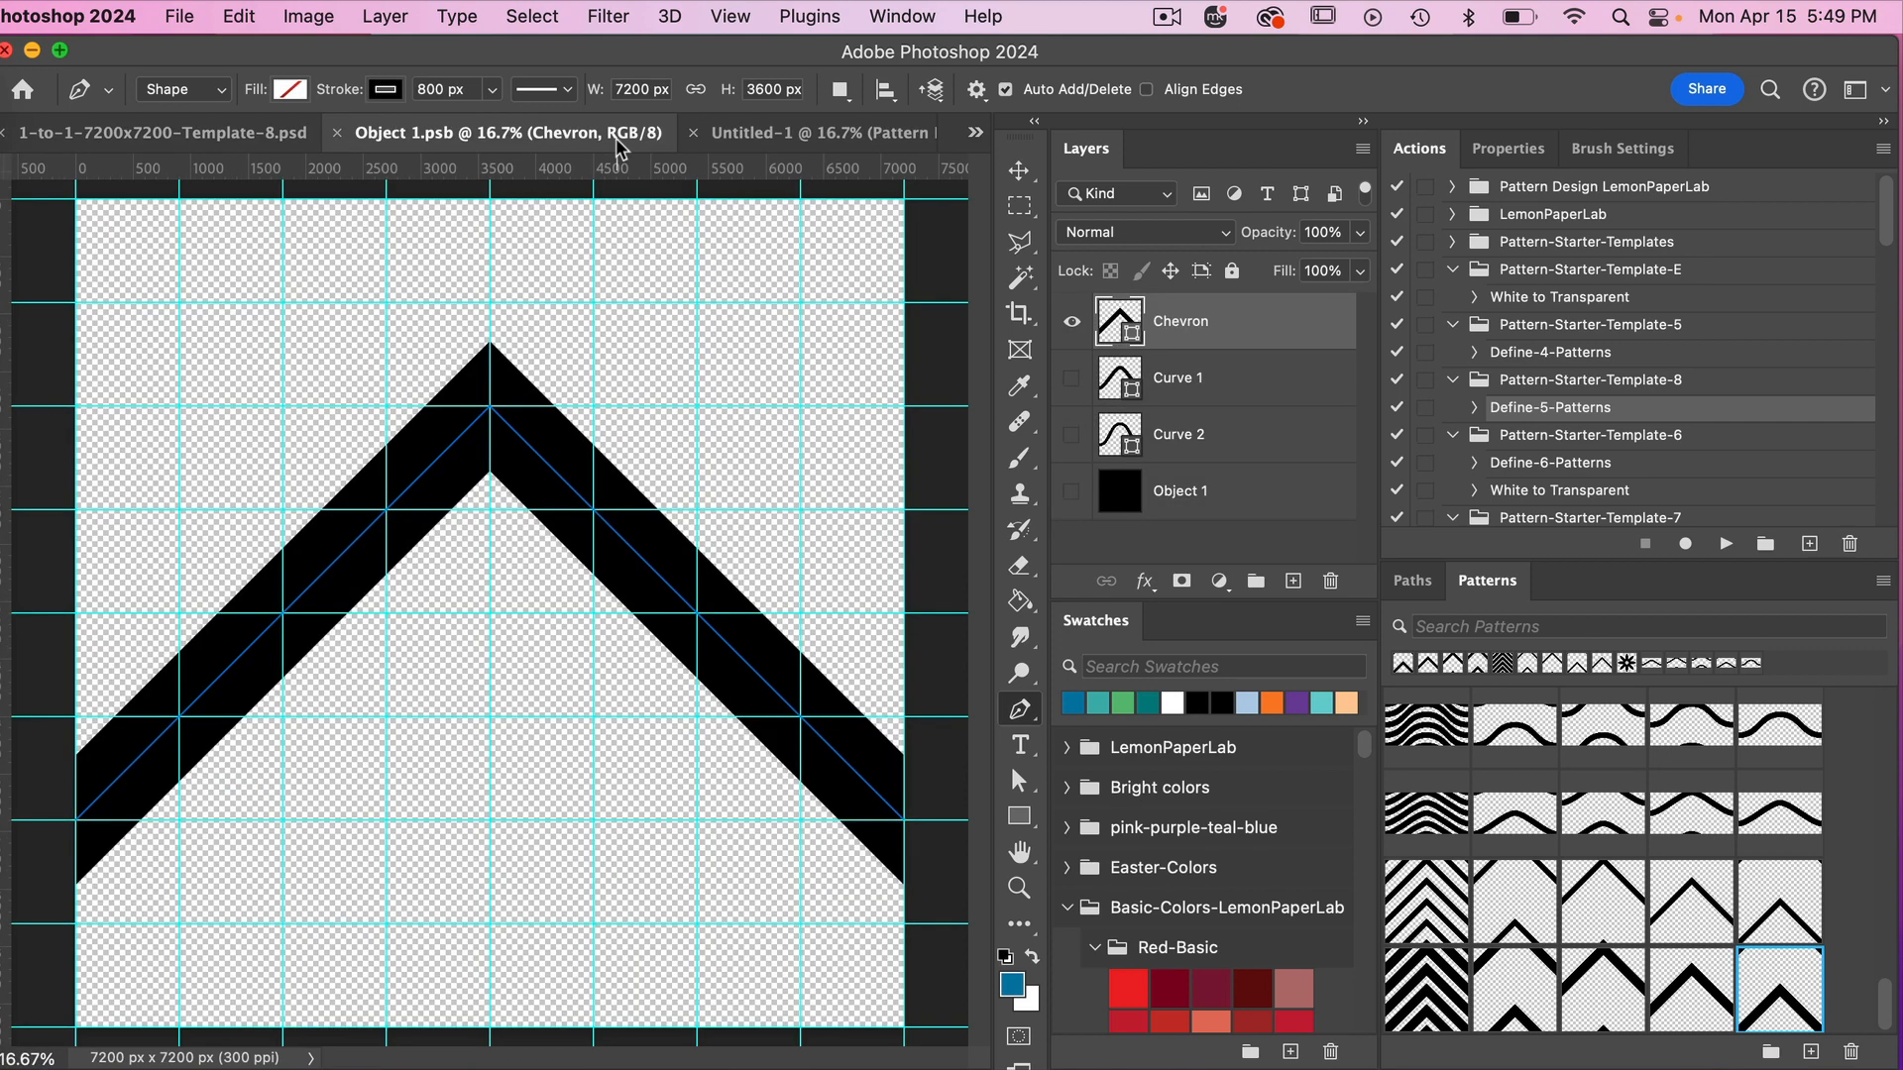
pyautogui.doubleClick(446, 87)
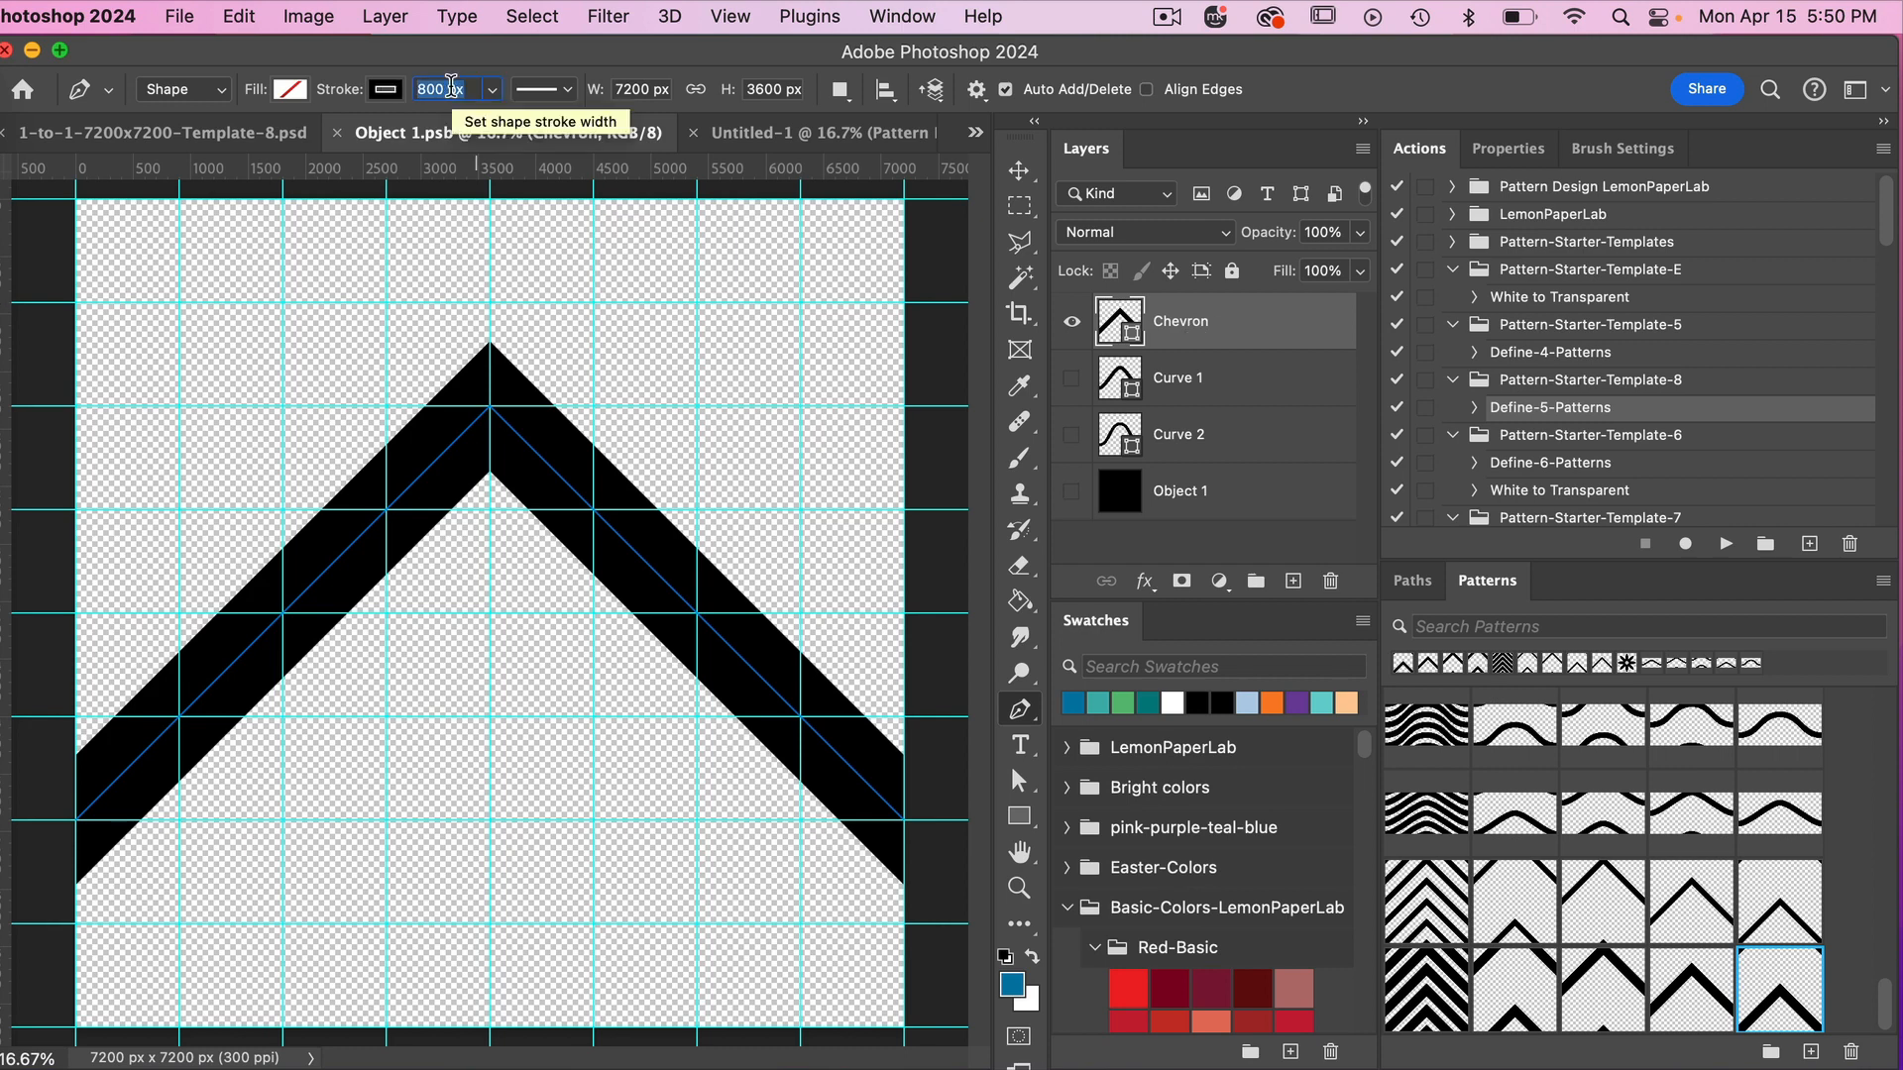
pyautogui.write('400')
pyautogui.press('Return')
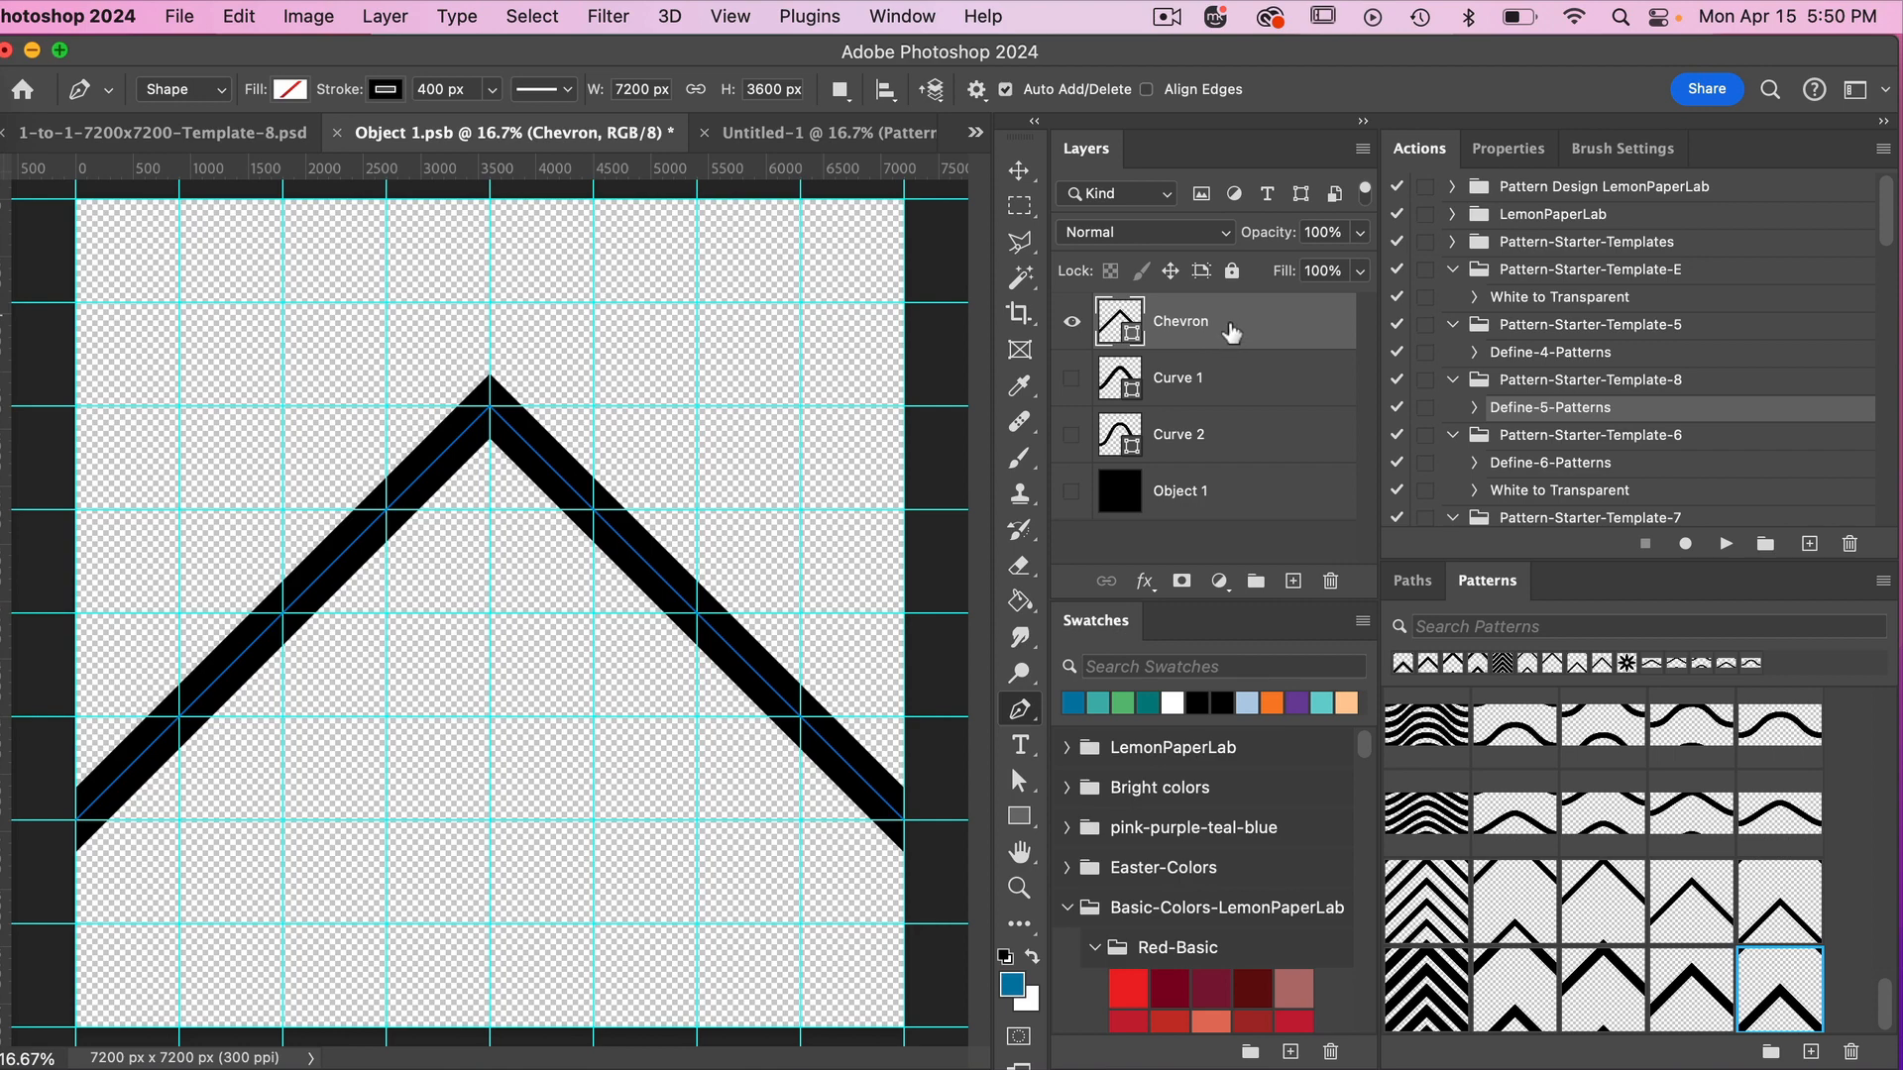
# Duplicate the Chevron layer and move the copy straight down, leaving a narrow gap below the original chevron.
pyautogui.press('super+j')
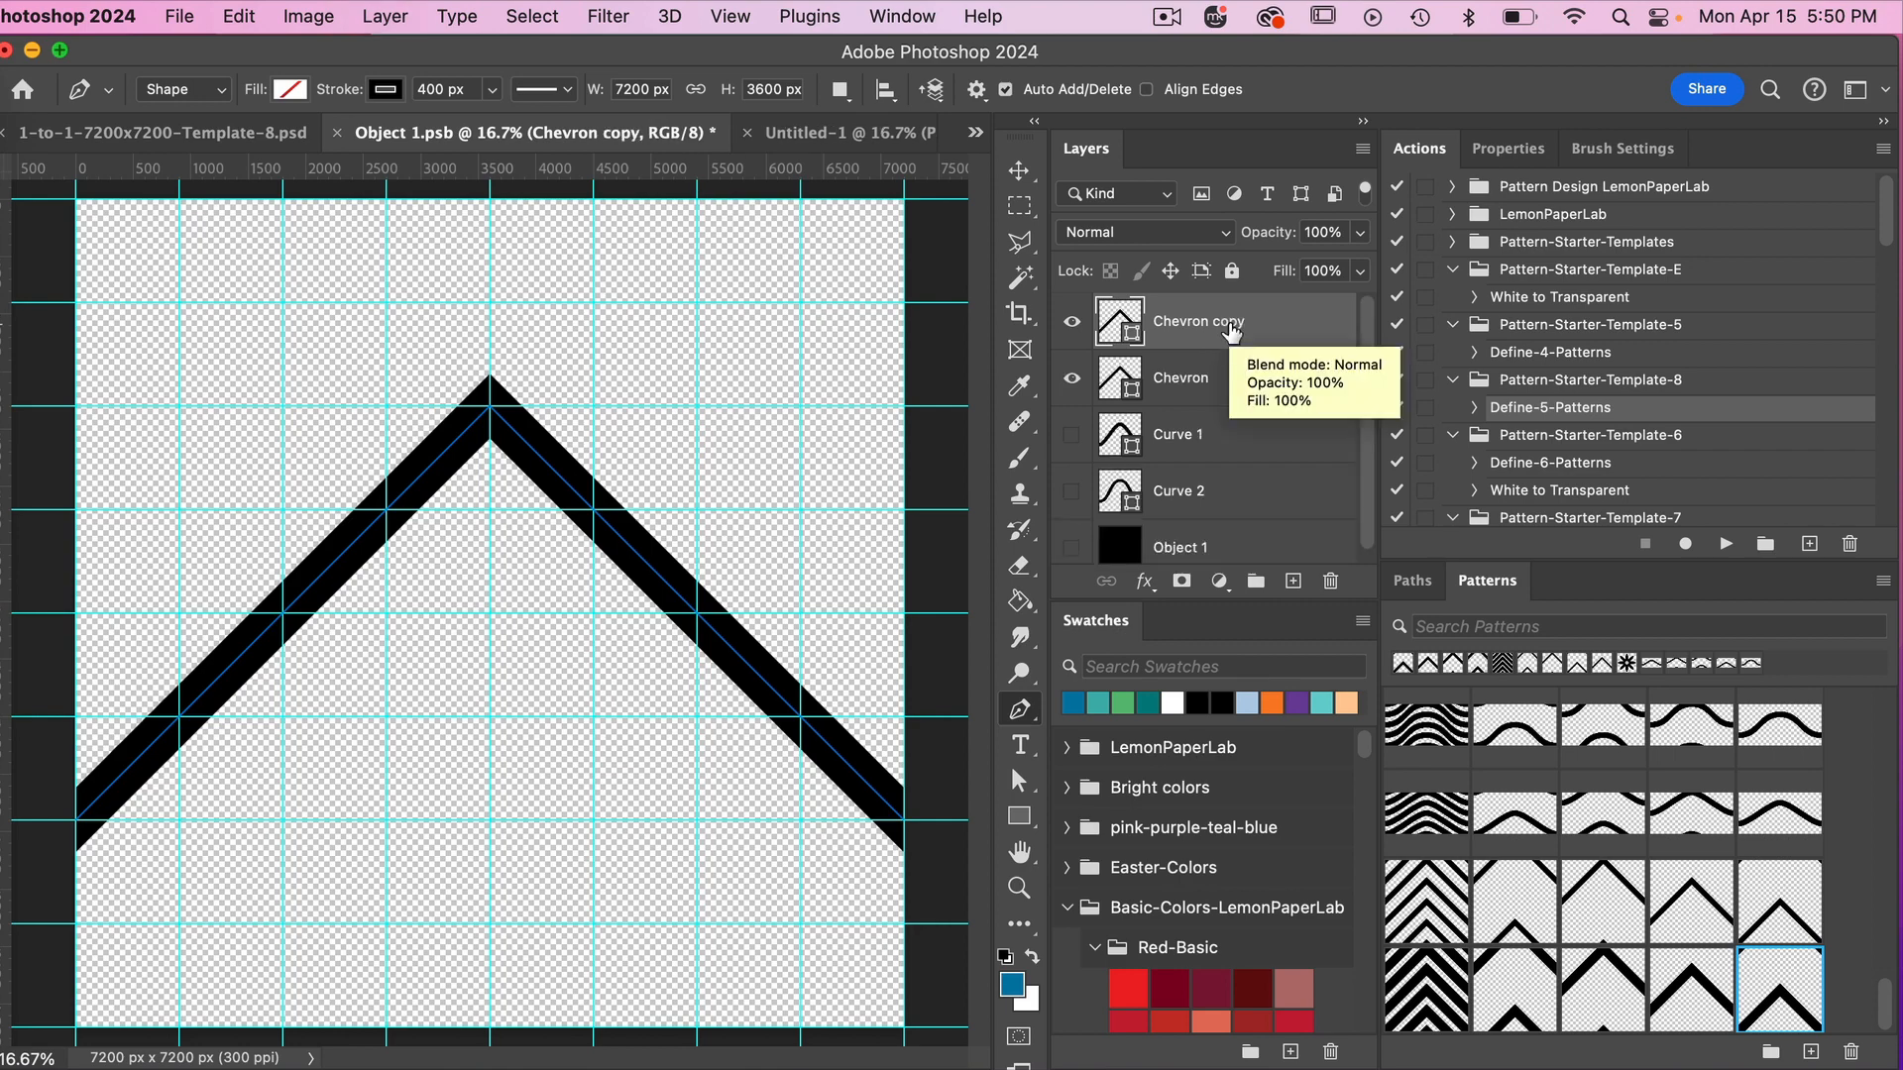
pyautogui.click(1019, 172)
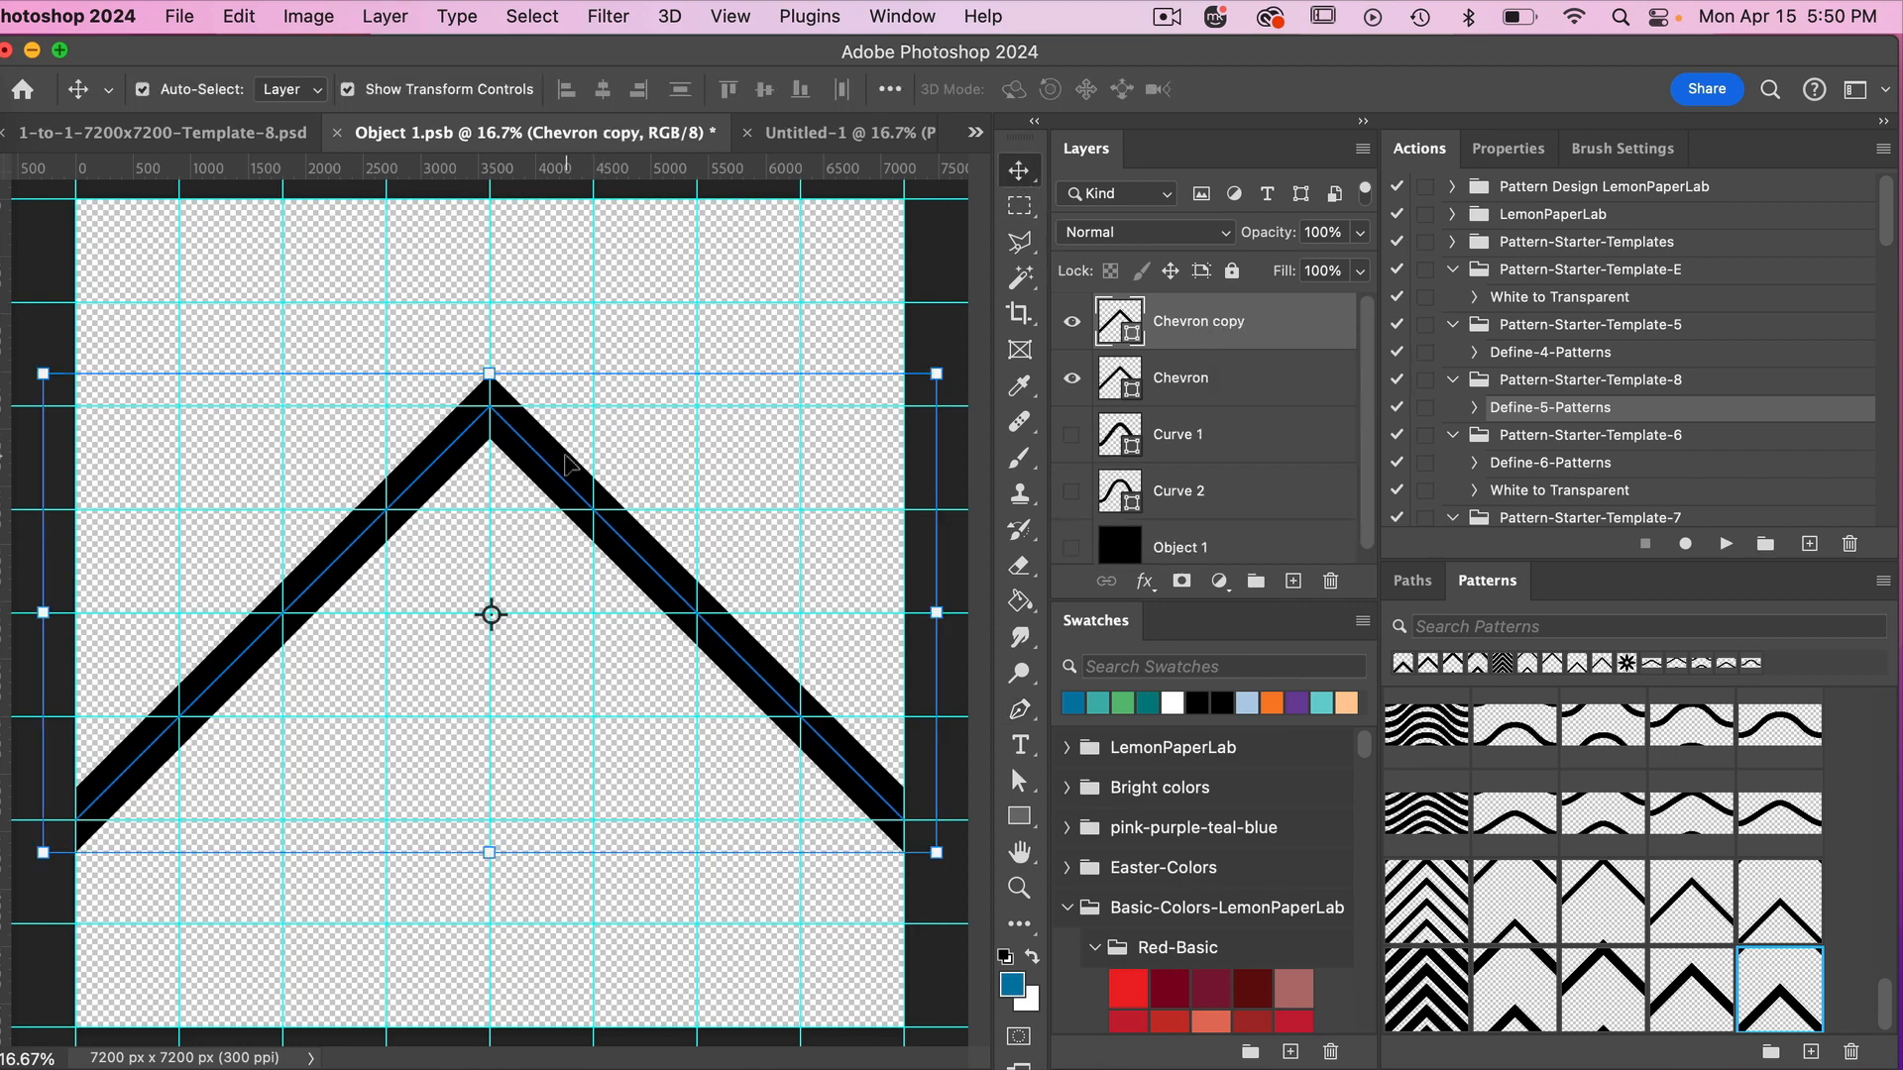
pyautogui.moveTo(566, 464); pyautogui.dragTo(566, 577)
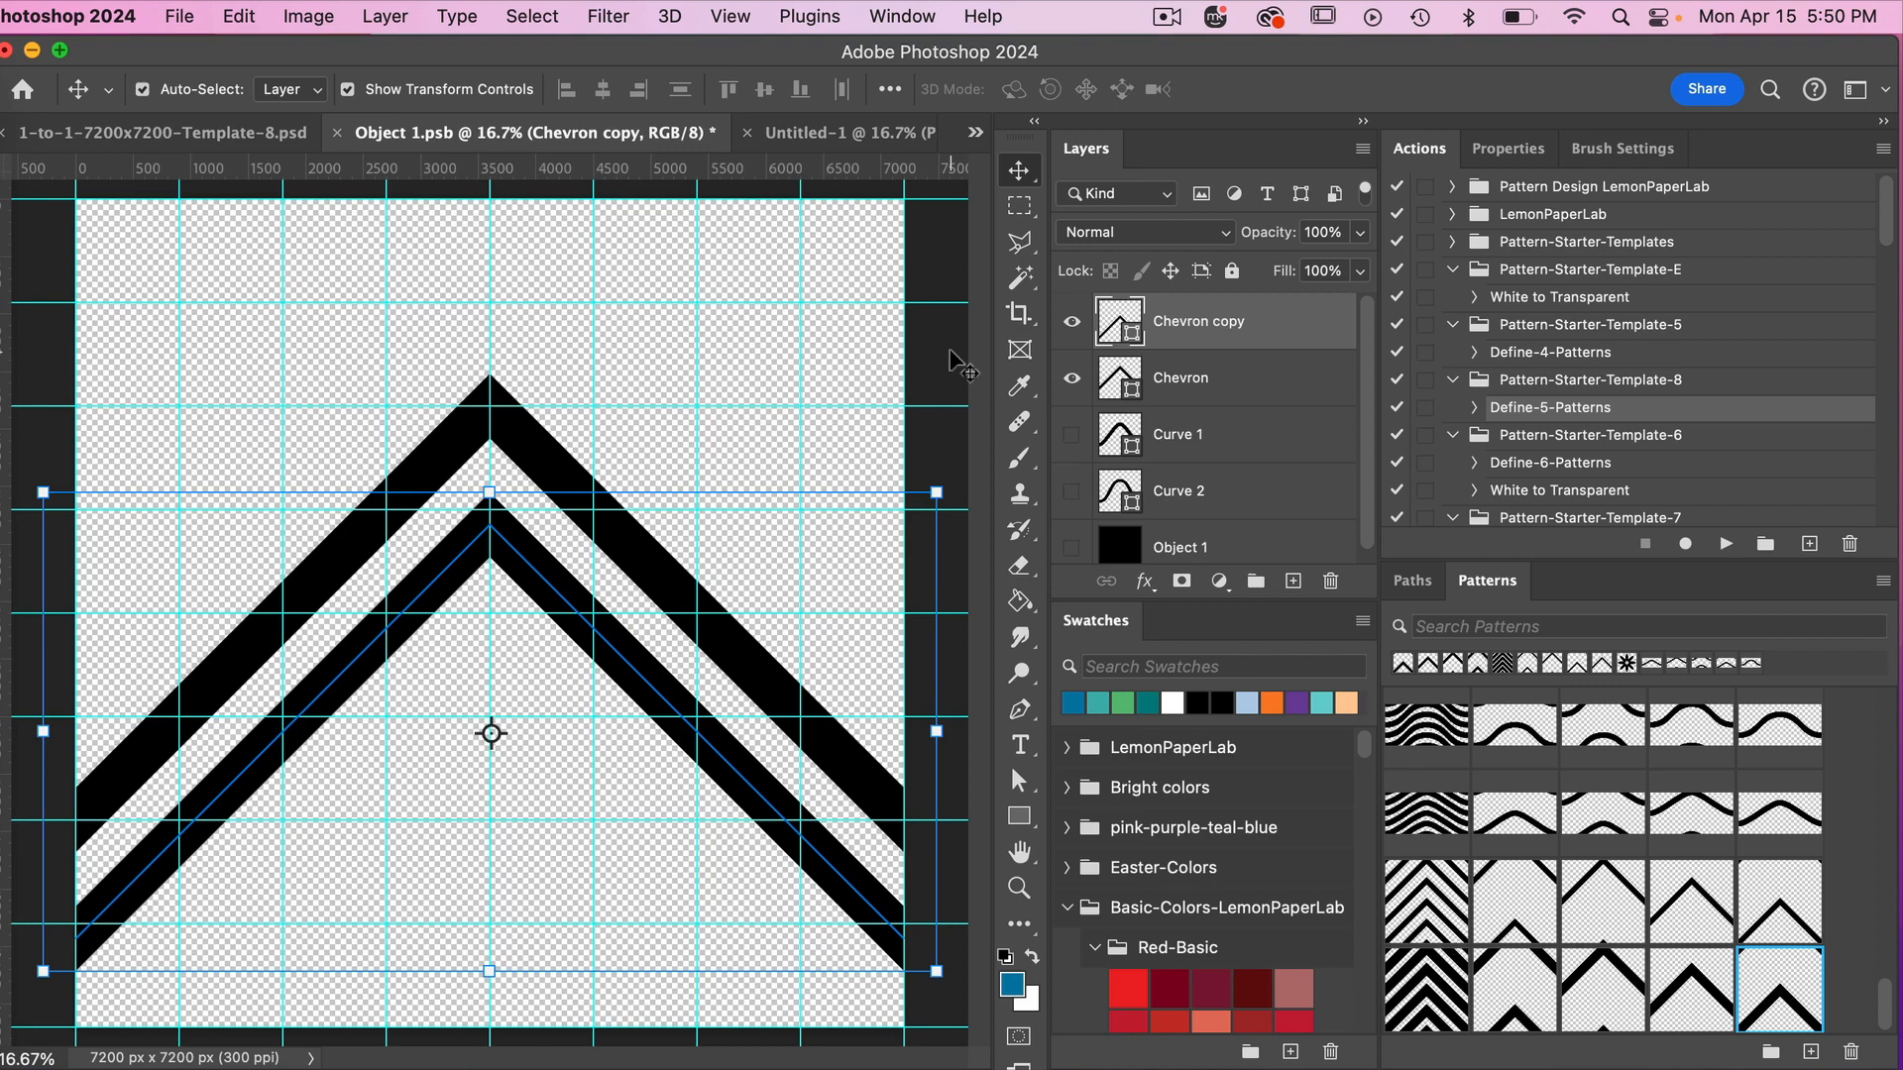
# Save Object 1.psb and run the Define-5-Patterns action in the 1-to-1-7200x7200-Template-8.psd document.
pyautogui.press('super+s')
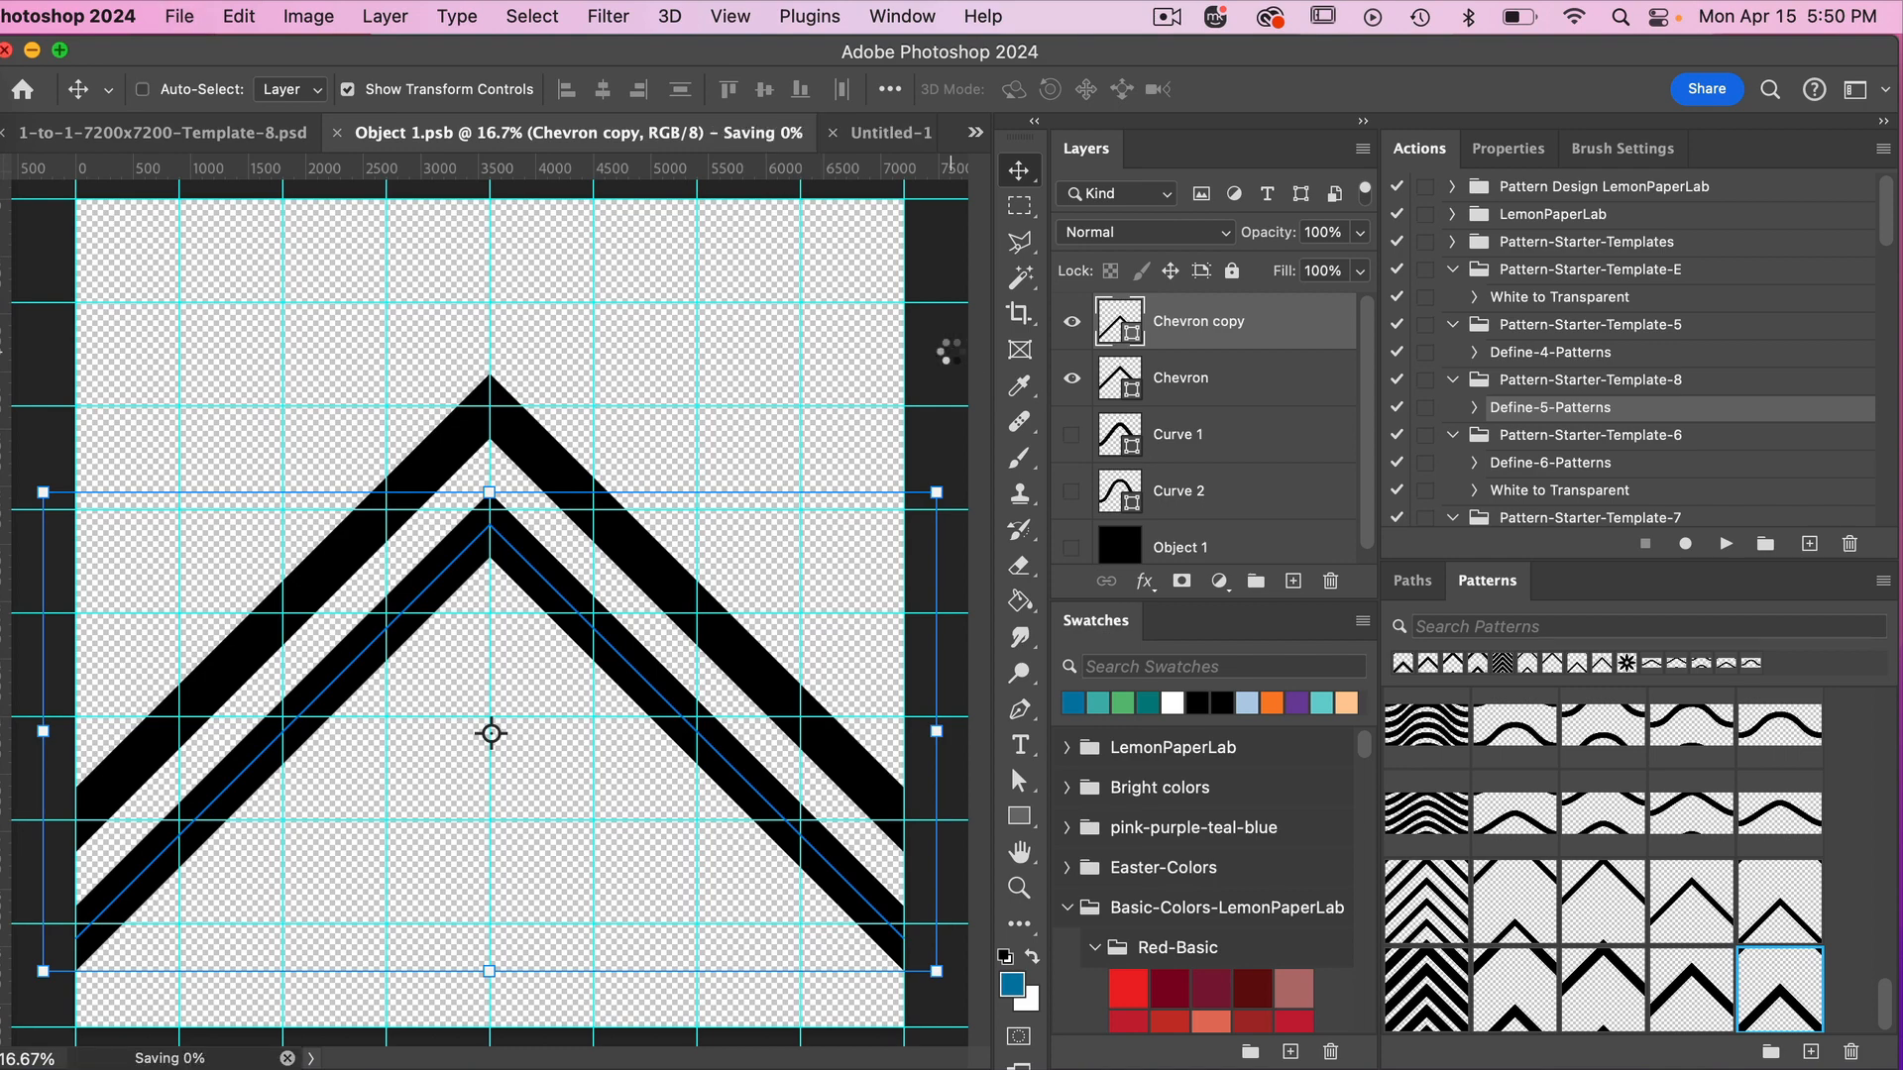
pyautogui.click(260, 136)
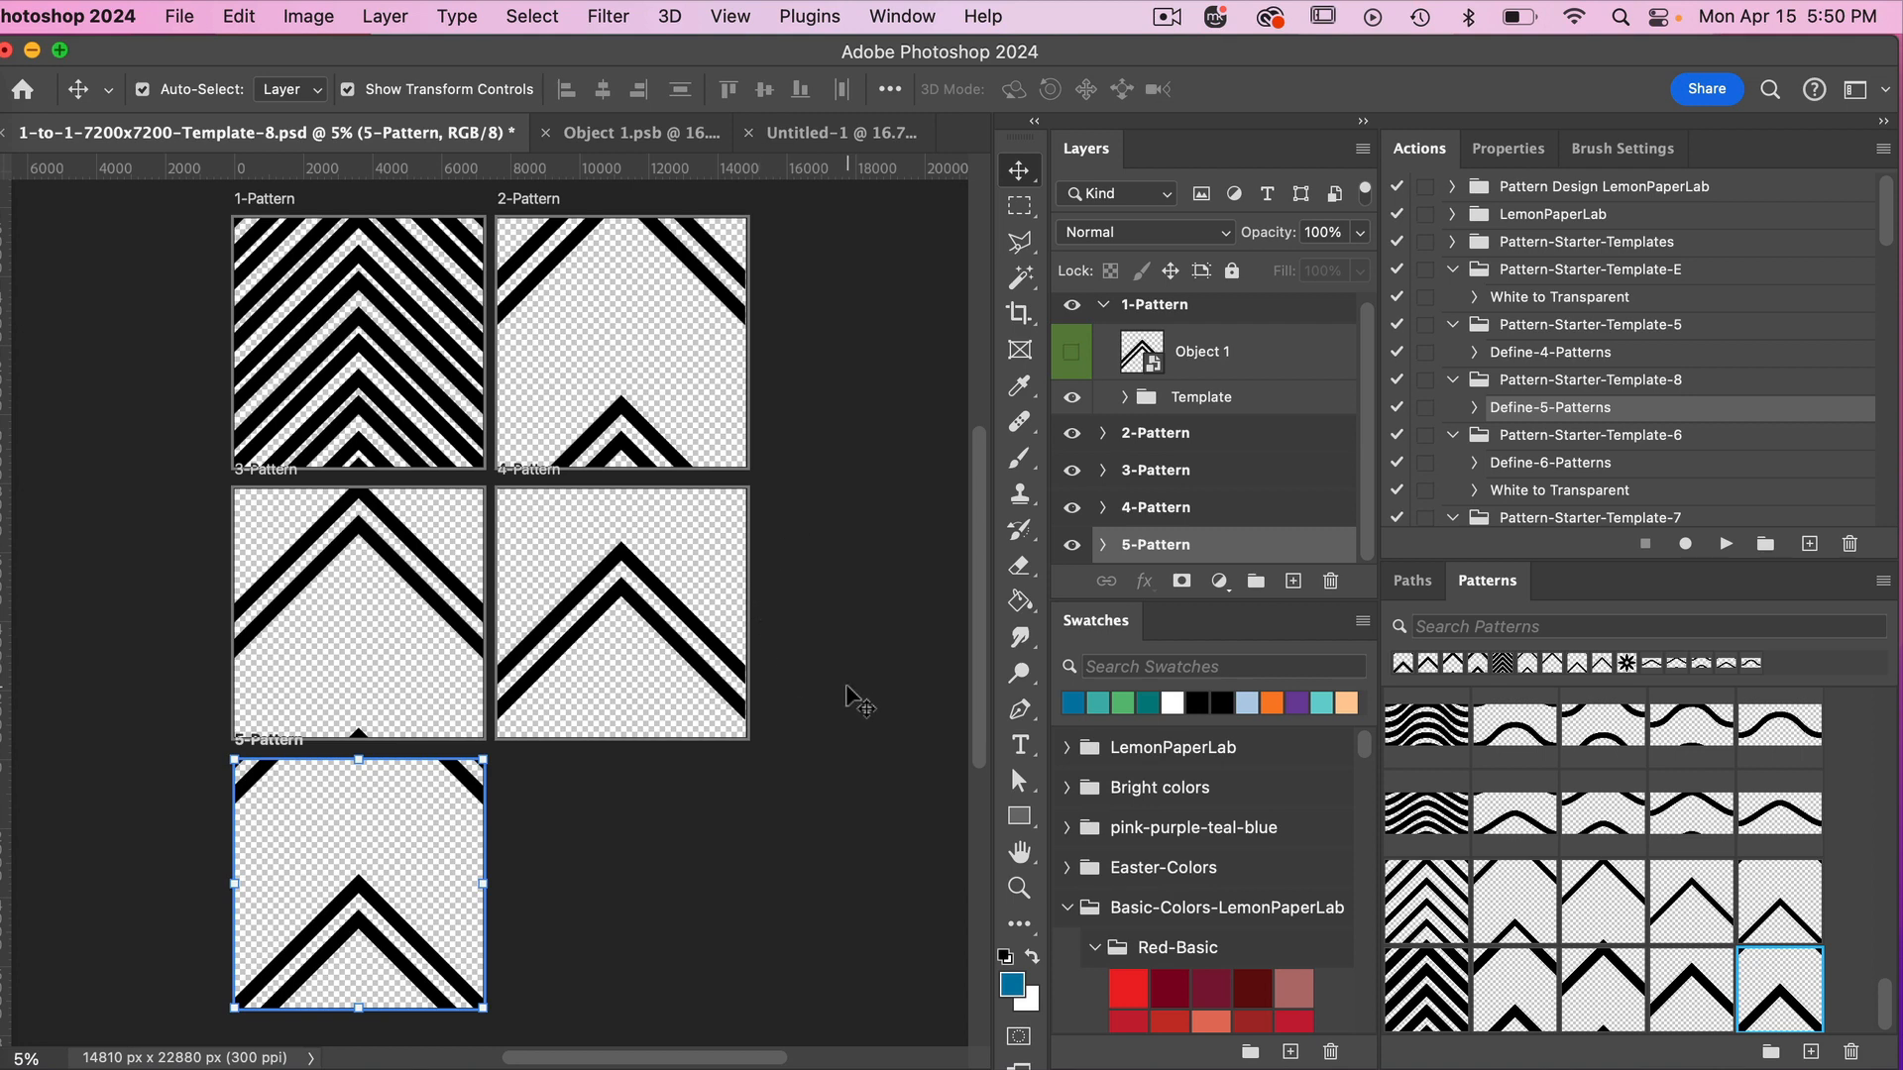
pyautogui.click(1723, 544)
# In Untitled-1, apply the second pattern of the new double-chevron set to the dark teal pair's pattern fill.
pyautogui.click(828, 137)
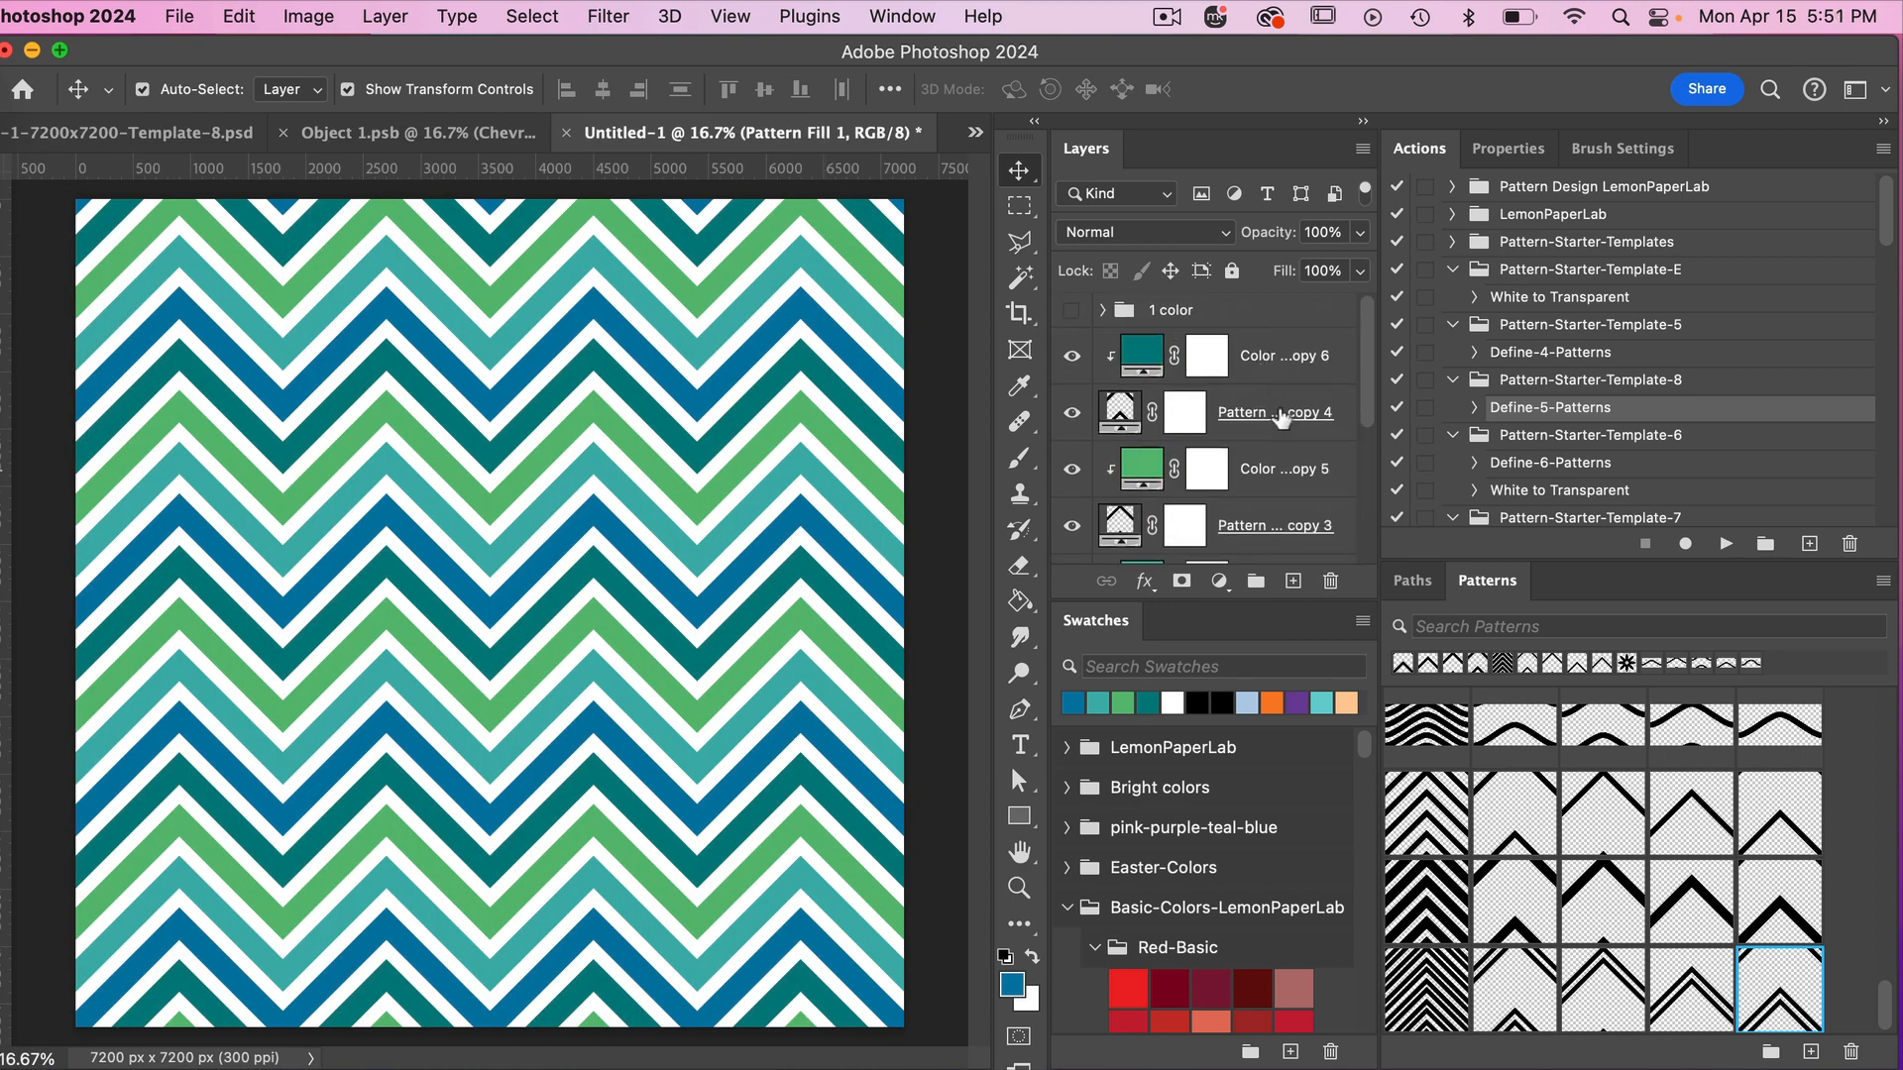
pyautogui.click(1281, 419)
pyautogui.click(1523, 991)
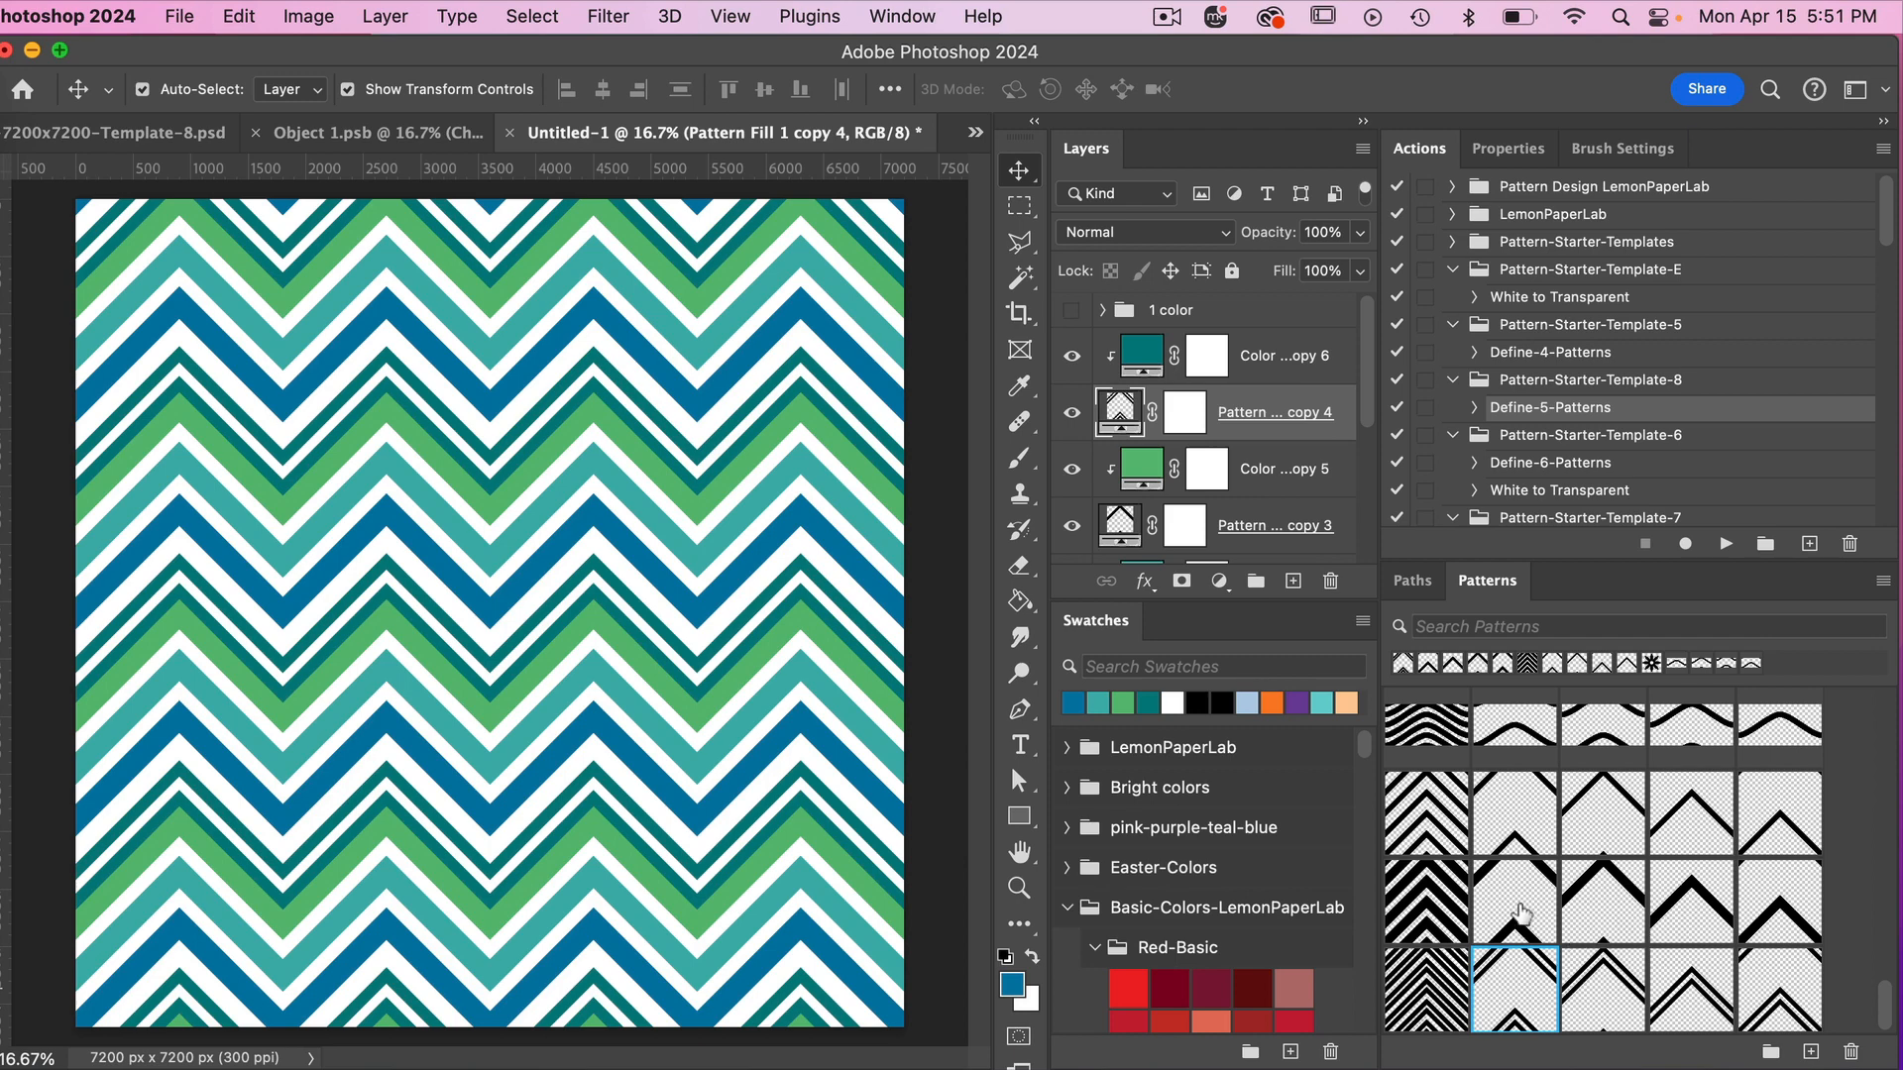
# In Object 1.psb, select both chevron layers and move them up together to center the pair around the original chevron position.
pyautogui.click(433, 142)
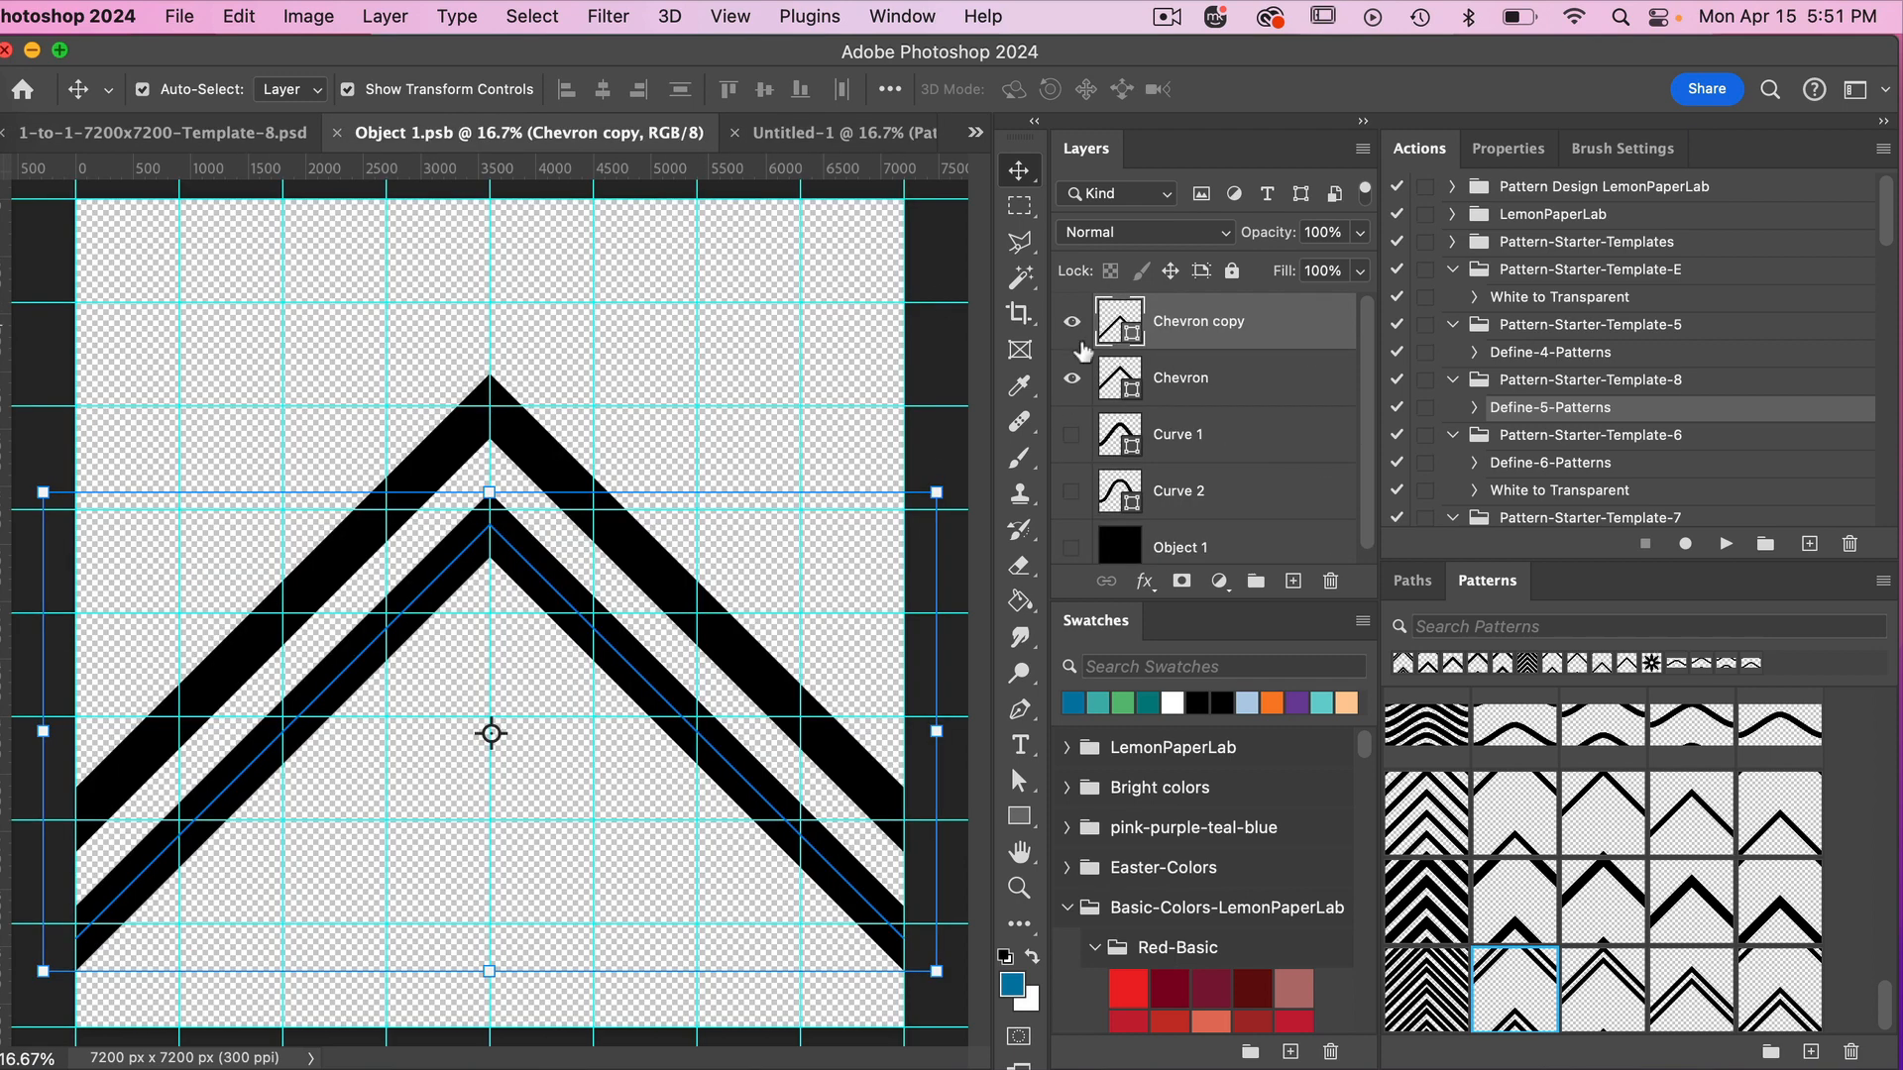
pyautogui.keyDown('super'); pyautogui.click(1199, 386); pyautogui.keyUp('super')
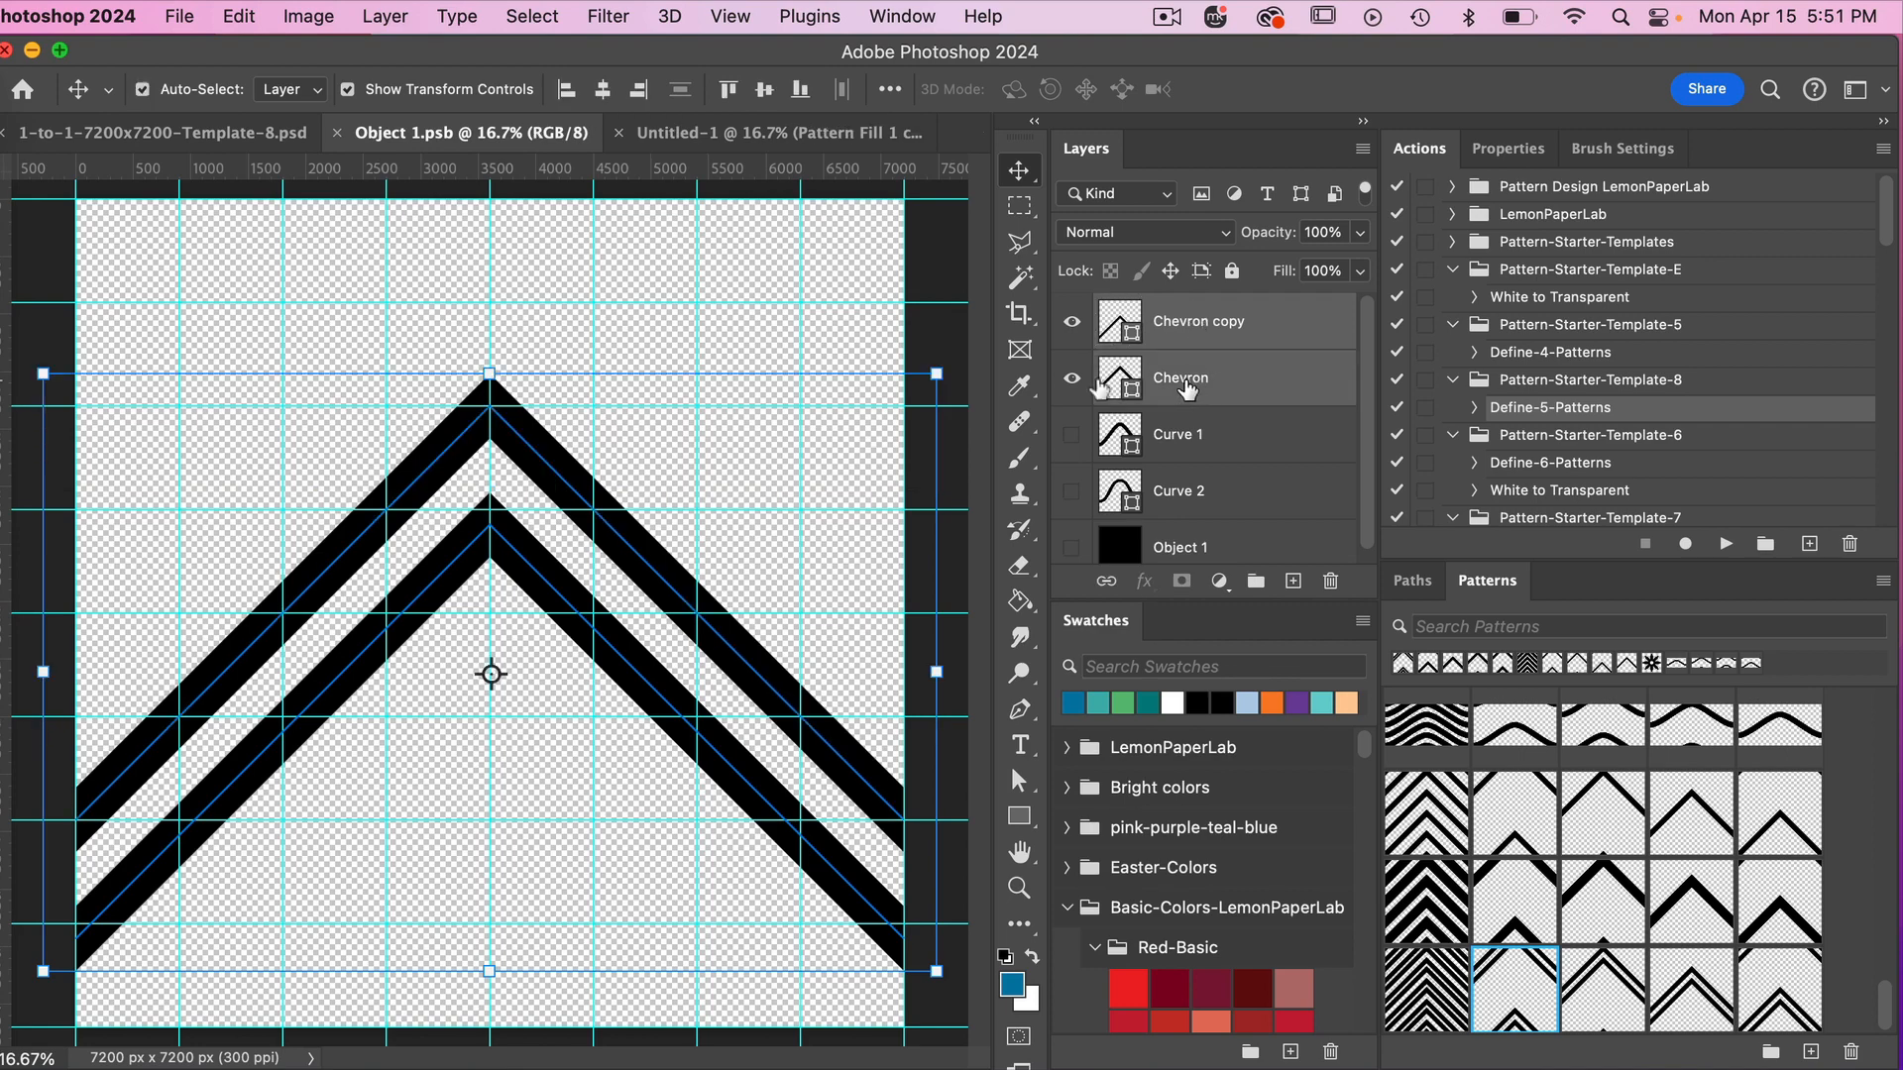
pyautogui.moveTo(560, 465); pyautogui.dragTo(563, 425)
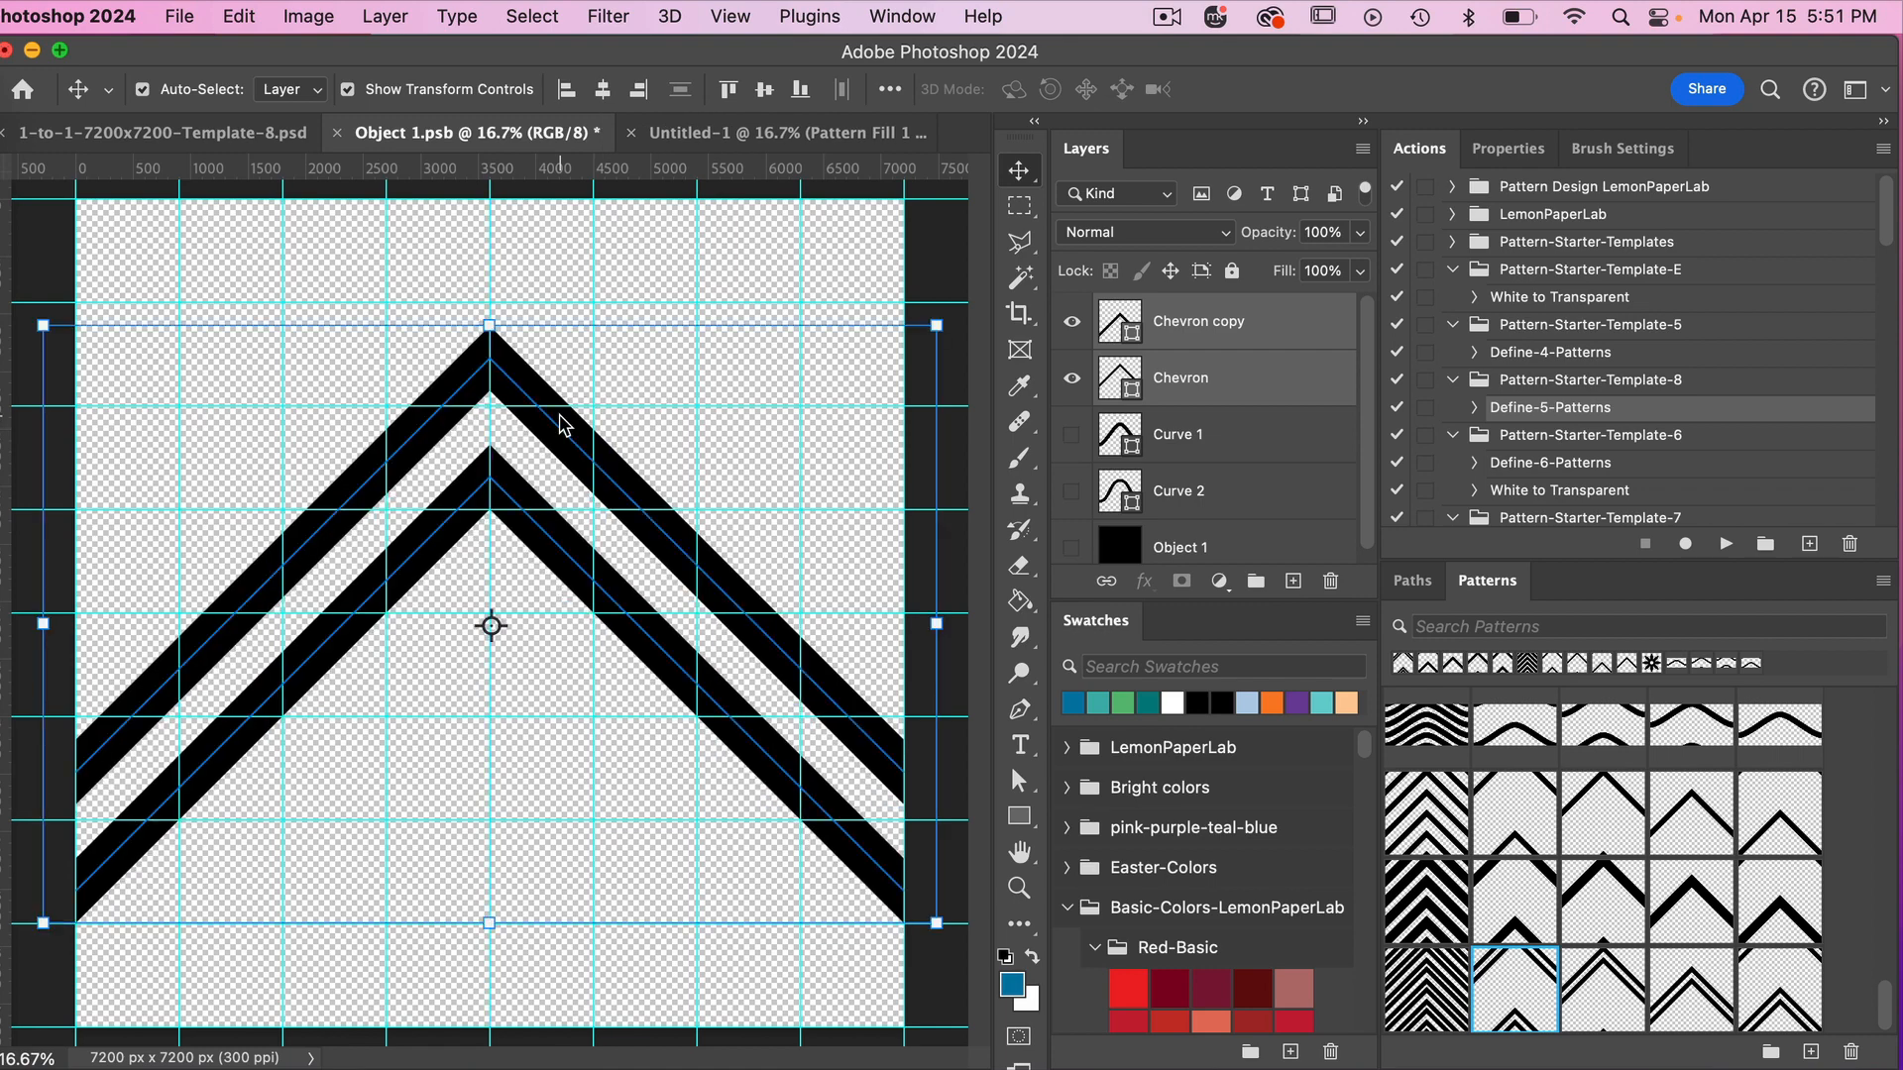
# Save the repositioned chevrons and rerun the Define-5-Patterns action in the template document.
pyautogui.press('super+s')
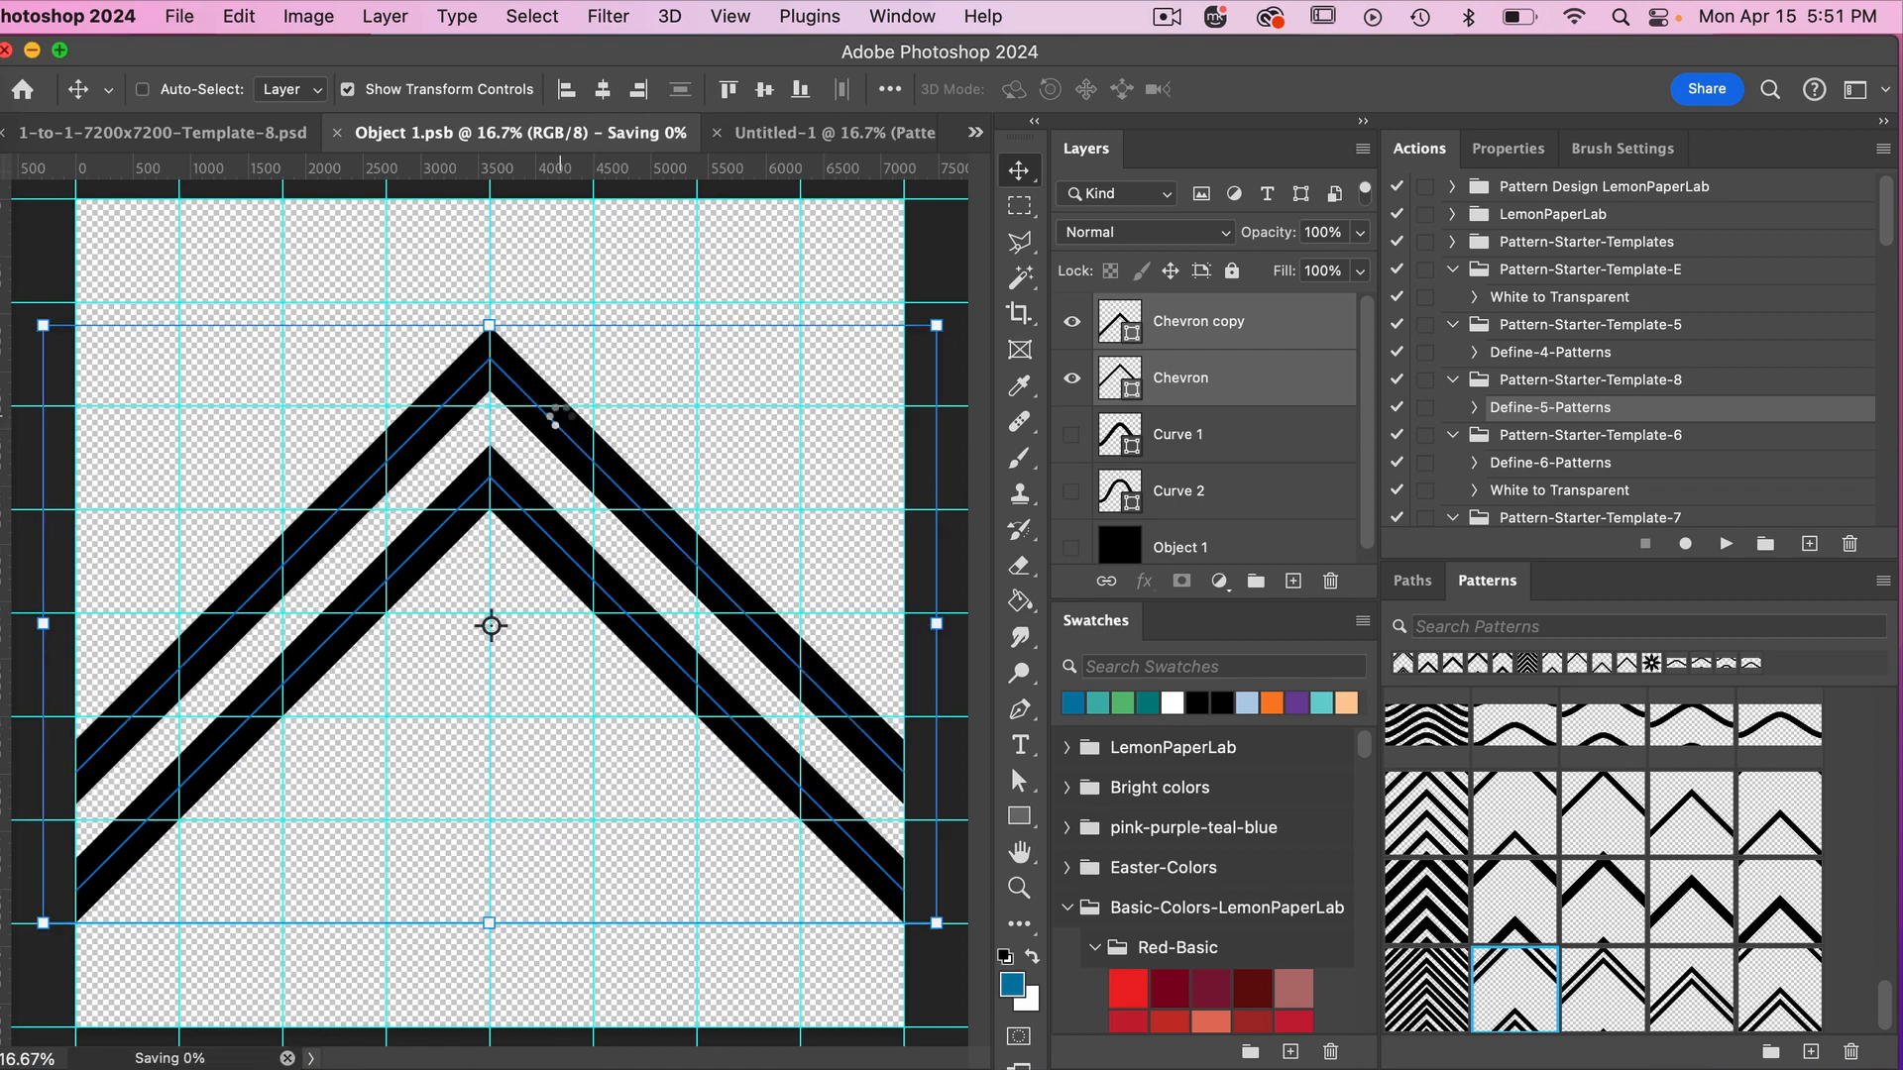
pyautogui.click(158, 132)
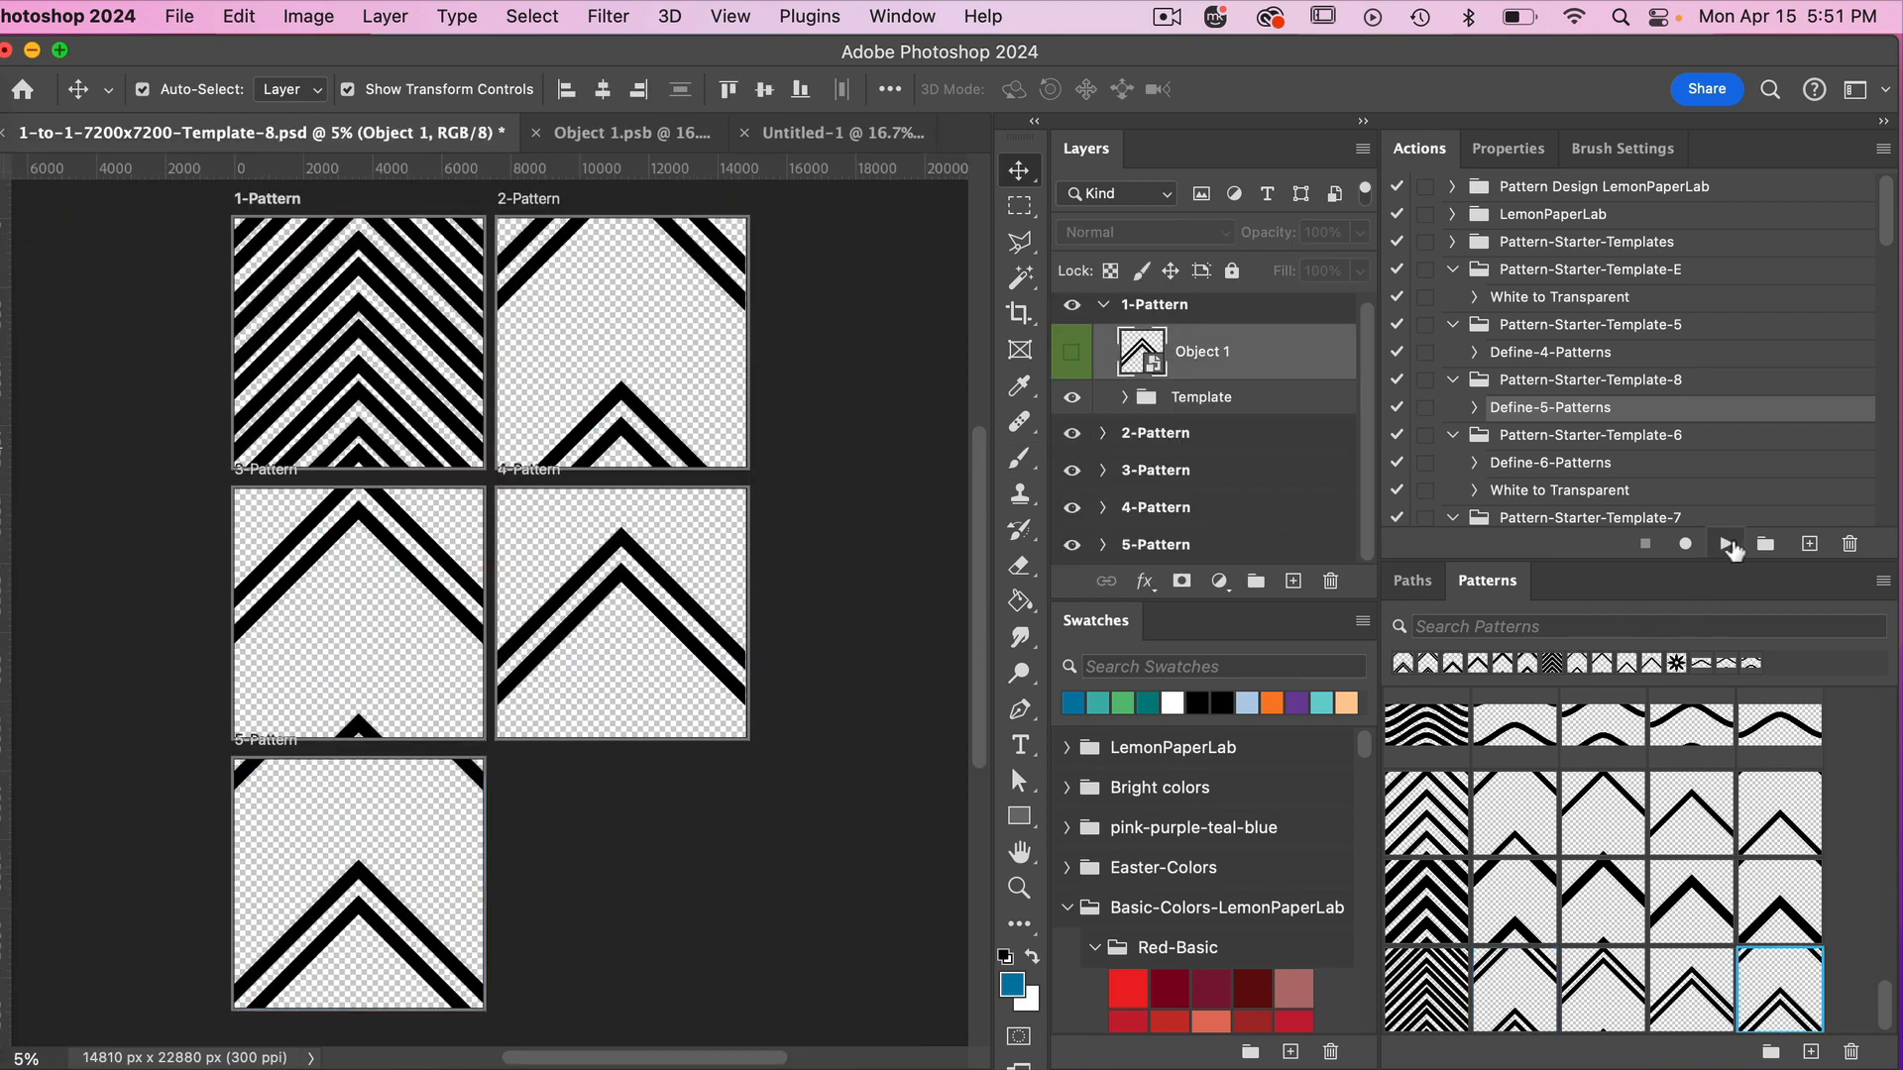
pyautogui.click(1725, 547)
# In Untitled-1, apply the matching re-centered double-chevron patterns to the dark teal and light teal pairs' pattern fills.
pyautogui.click(836, 135)
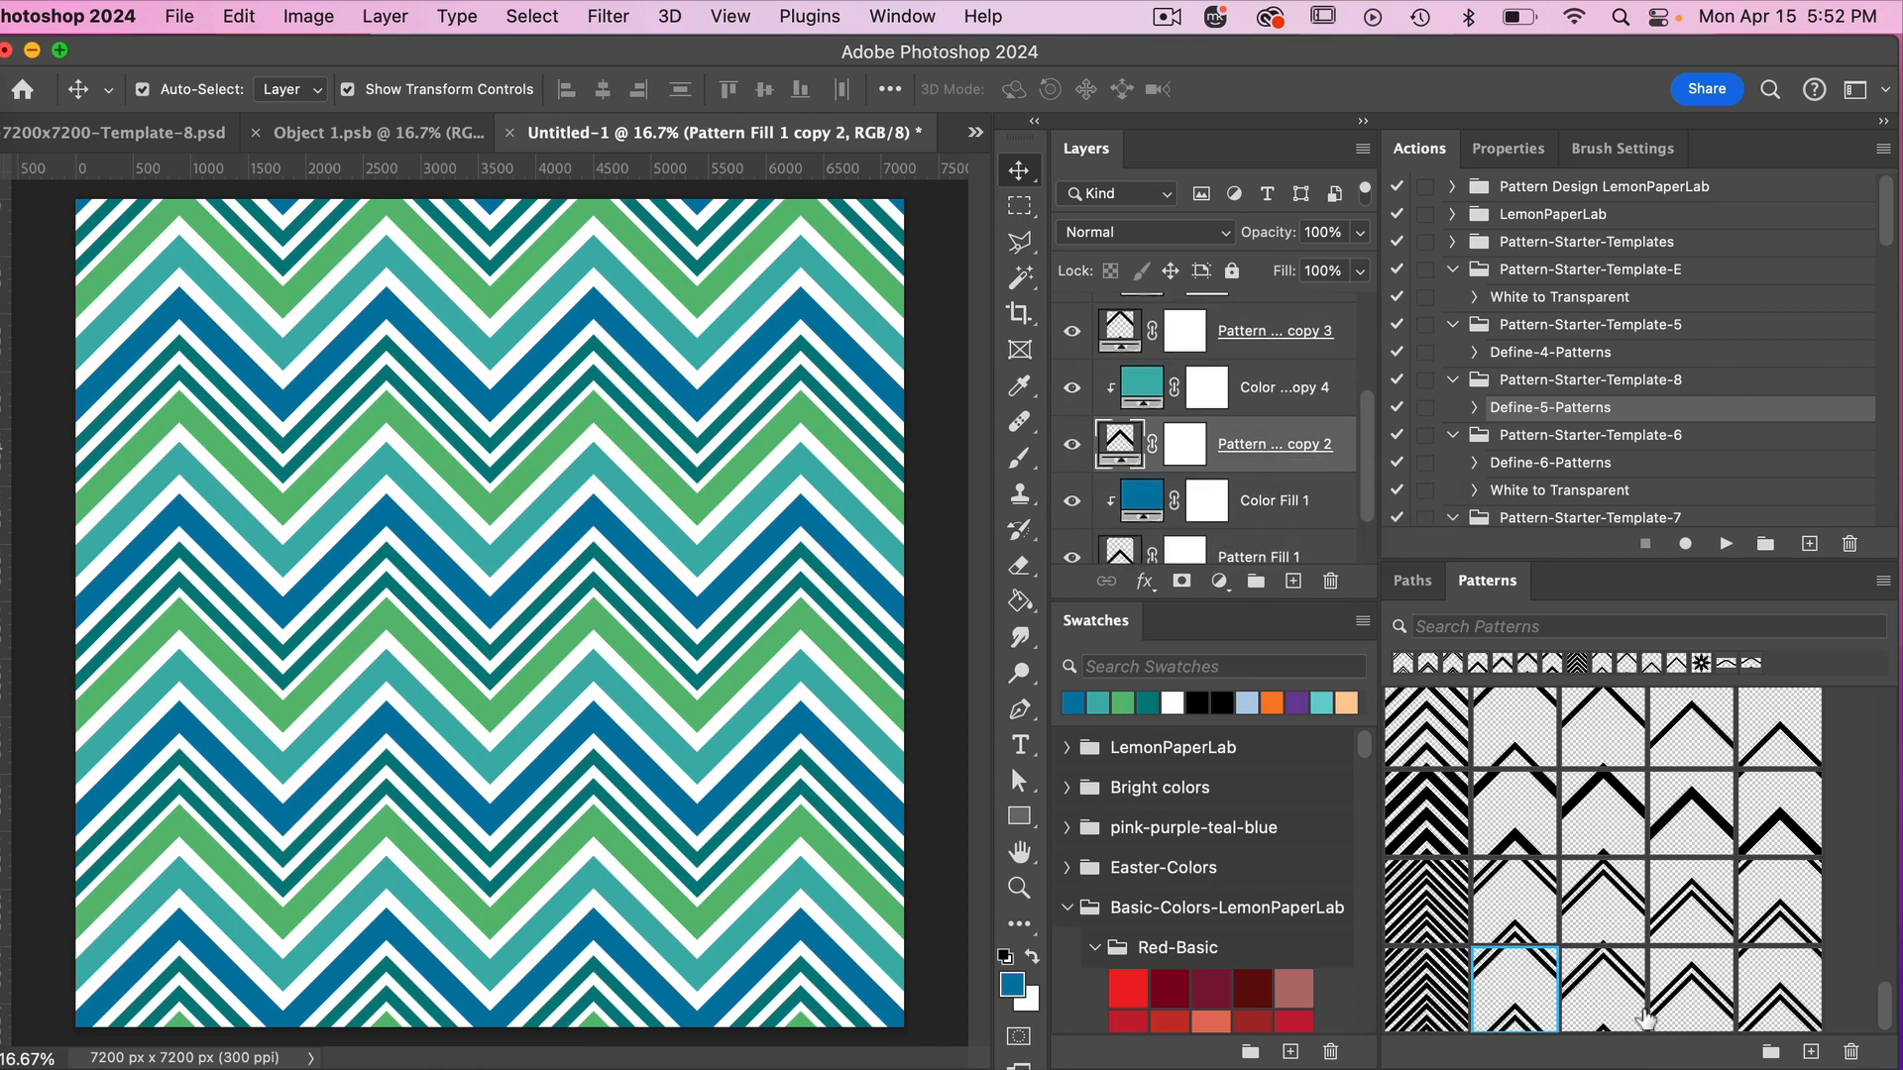
pyautogui.click(1695, 998)
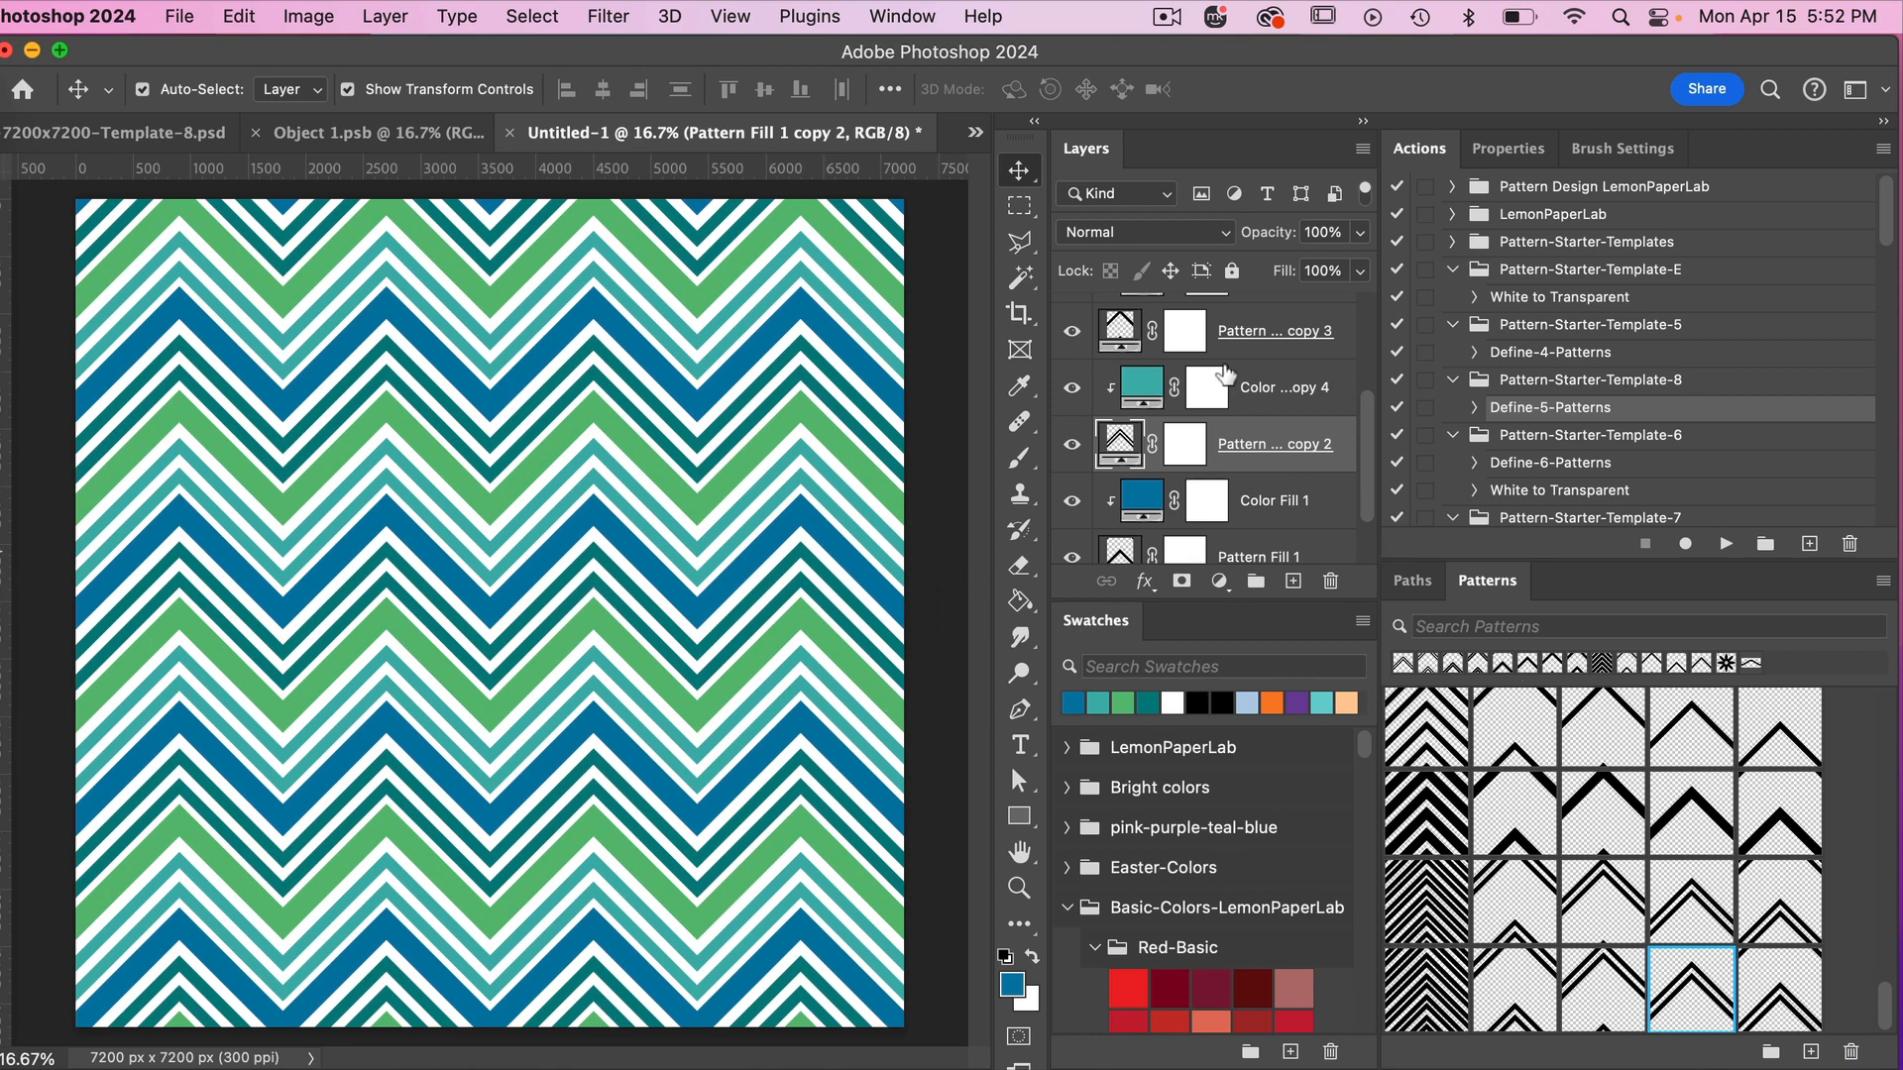
# Apply the matching third and fifth re-centered double-chevron patterns to the green and blue colors' pattern fills.
pyautogui.scroll(3, 1249, 475)
pyautogui.click(1254, 506)
pyautogui.click(1602, 987)
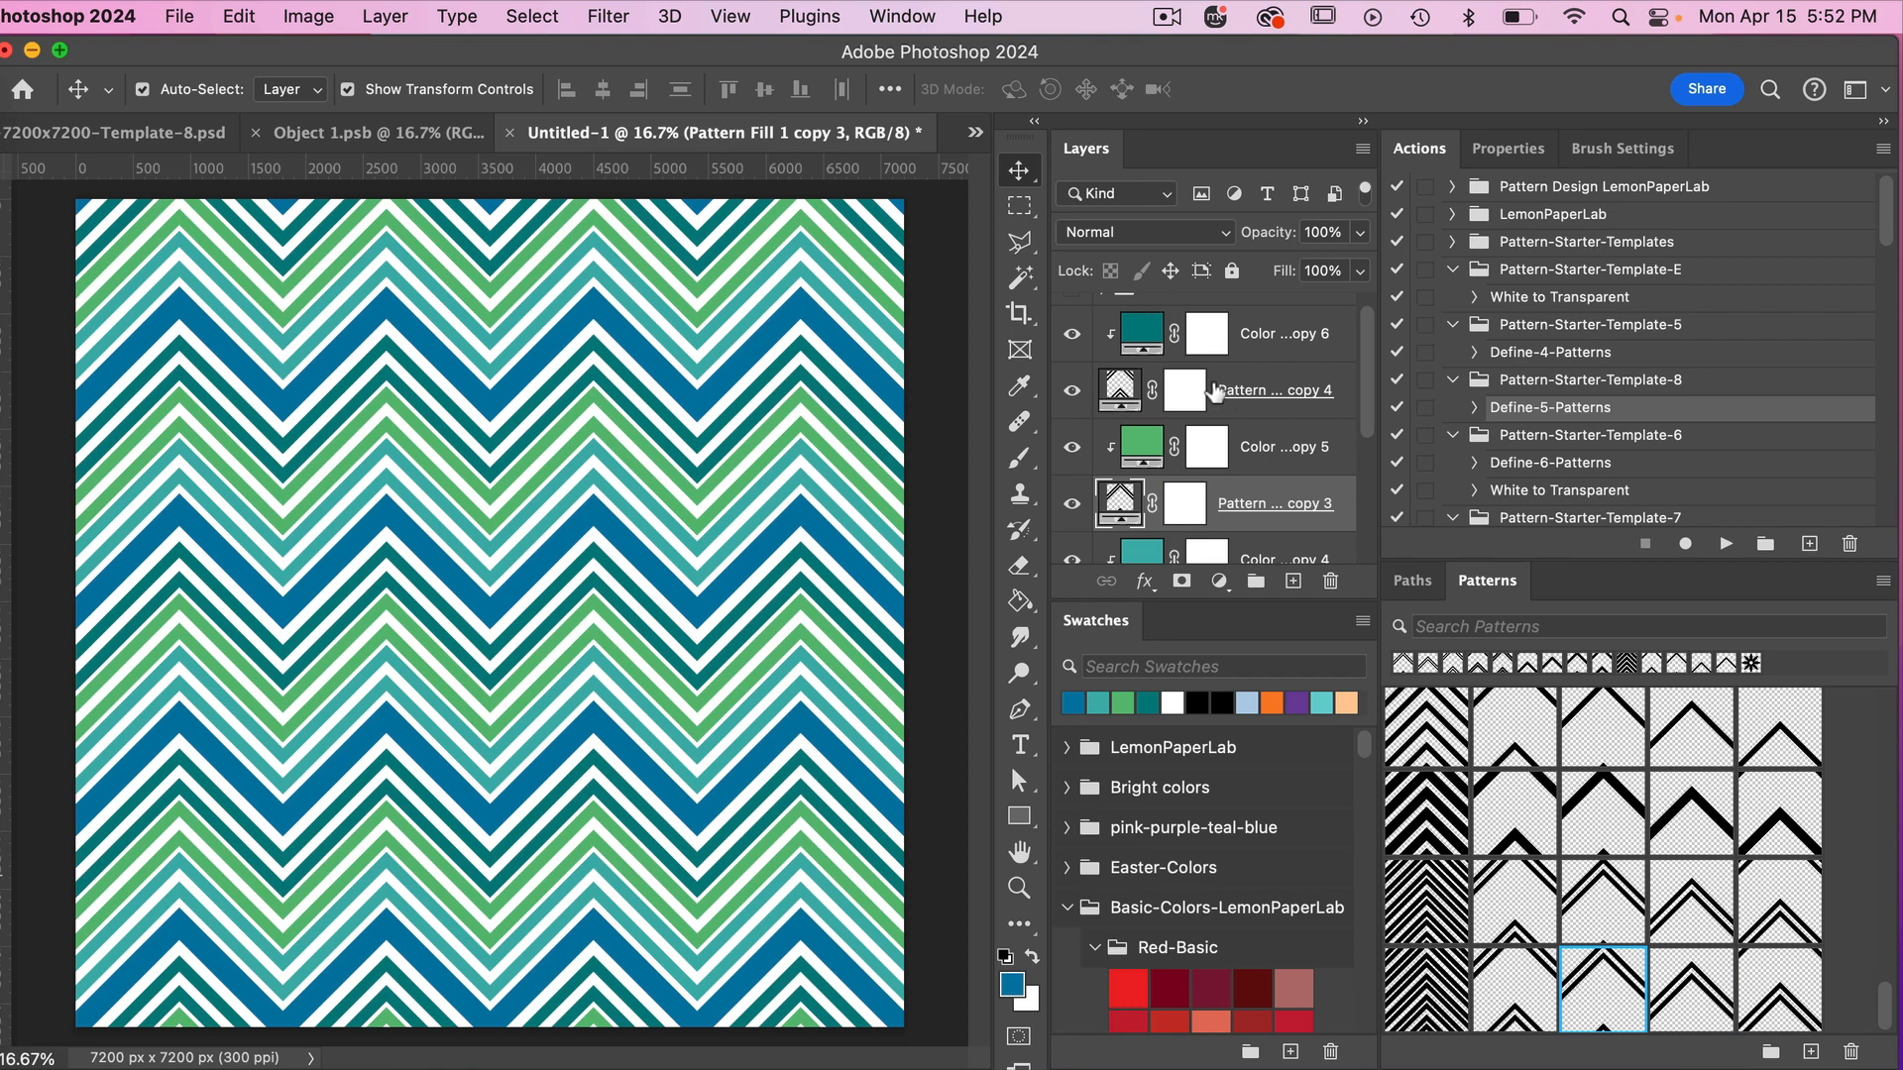
pyautogui.scroll(-3, 1215, 393)
pyautogui.click(1241, 498)
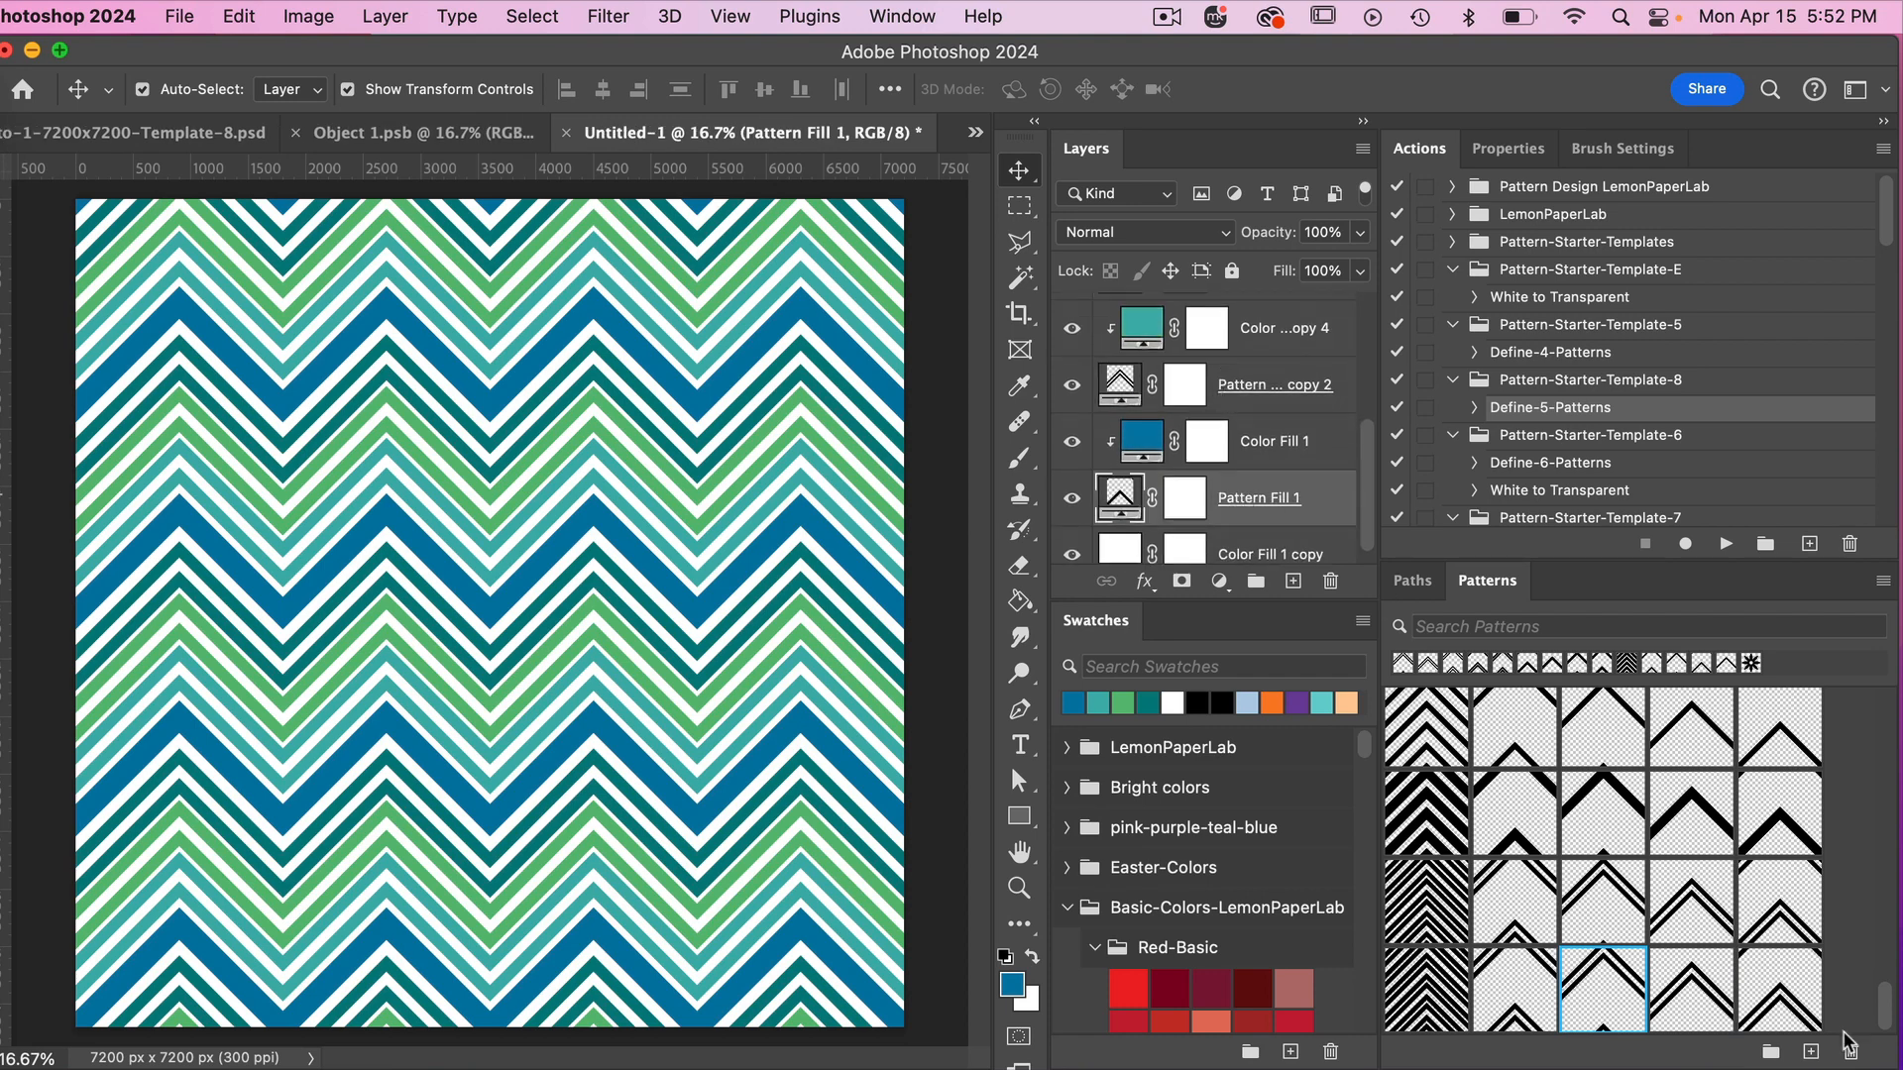
pyautogui.click(1779, 989)
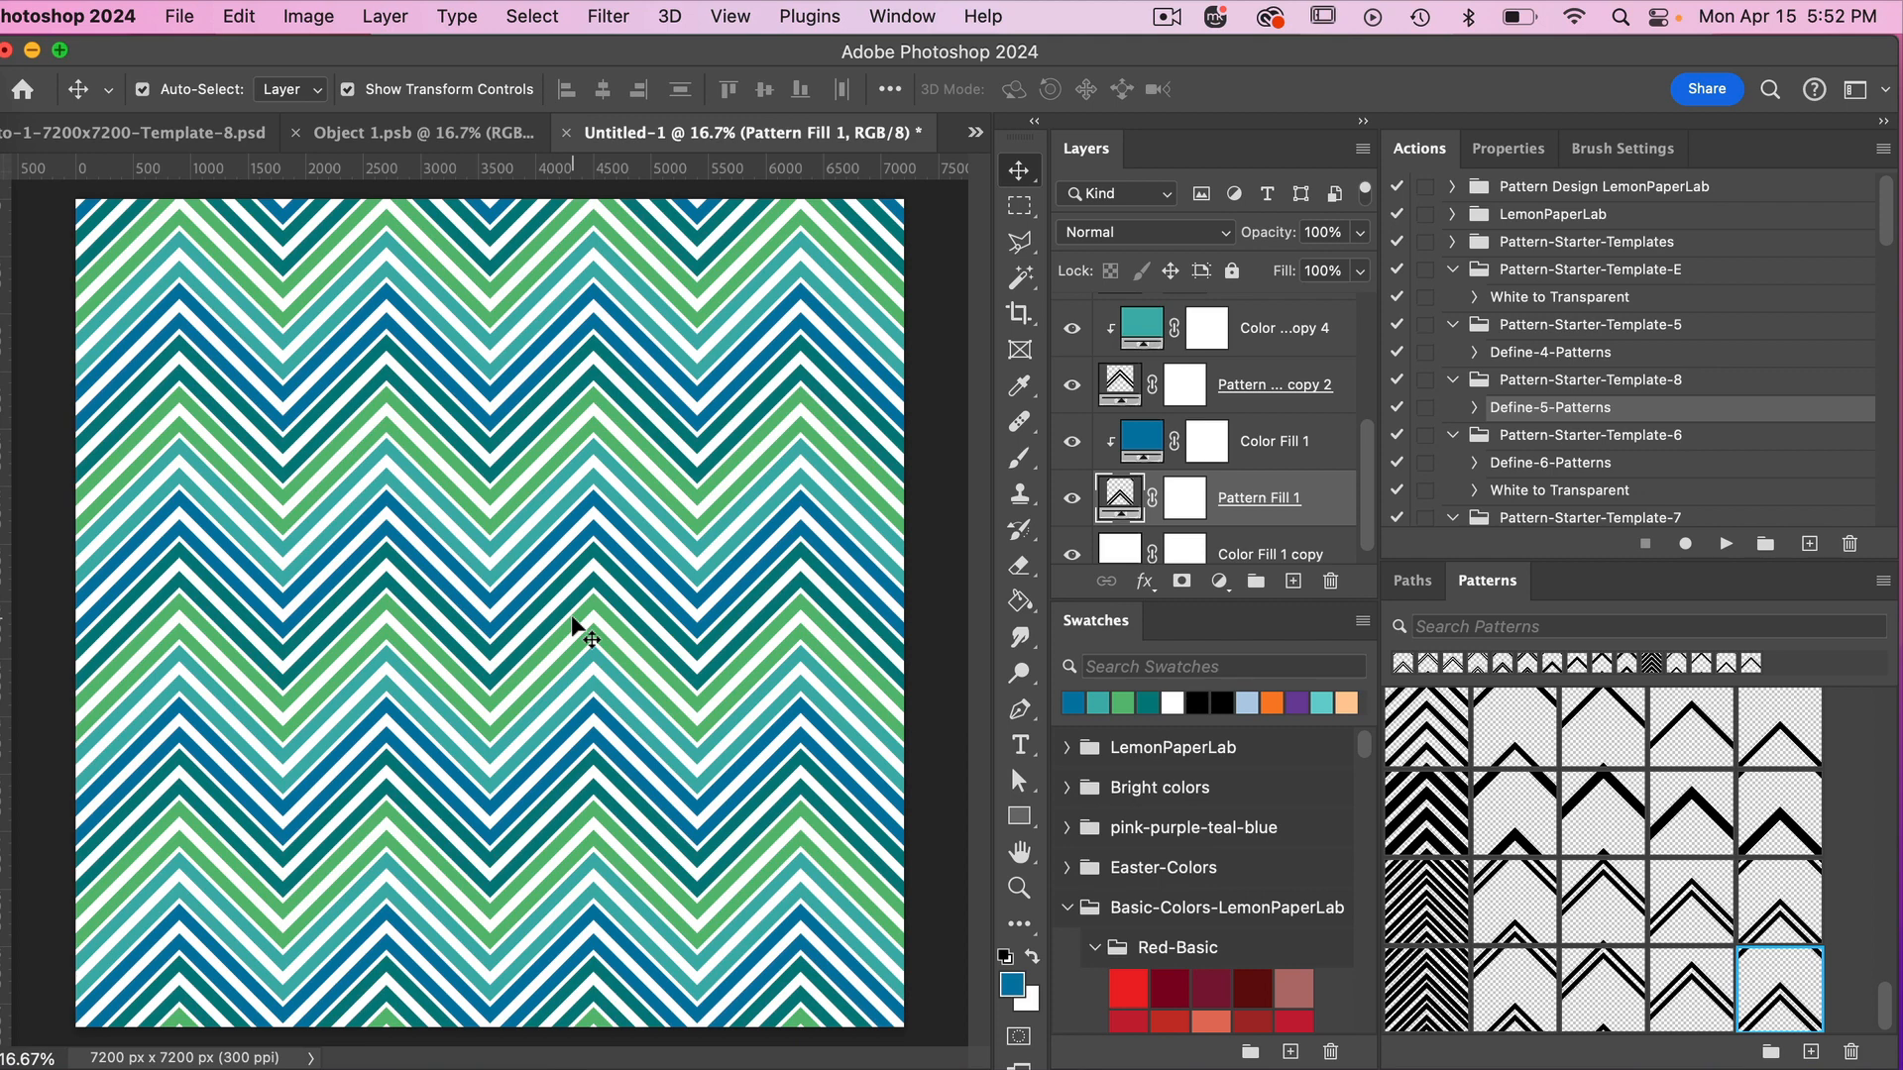
# In Object 1.psb, hide both chevron layers and leave only the Curve 2 layer visible.
pyautogui.click(449, 134)
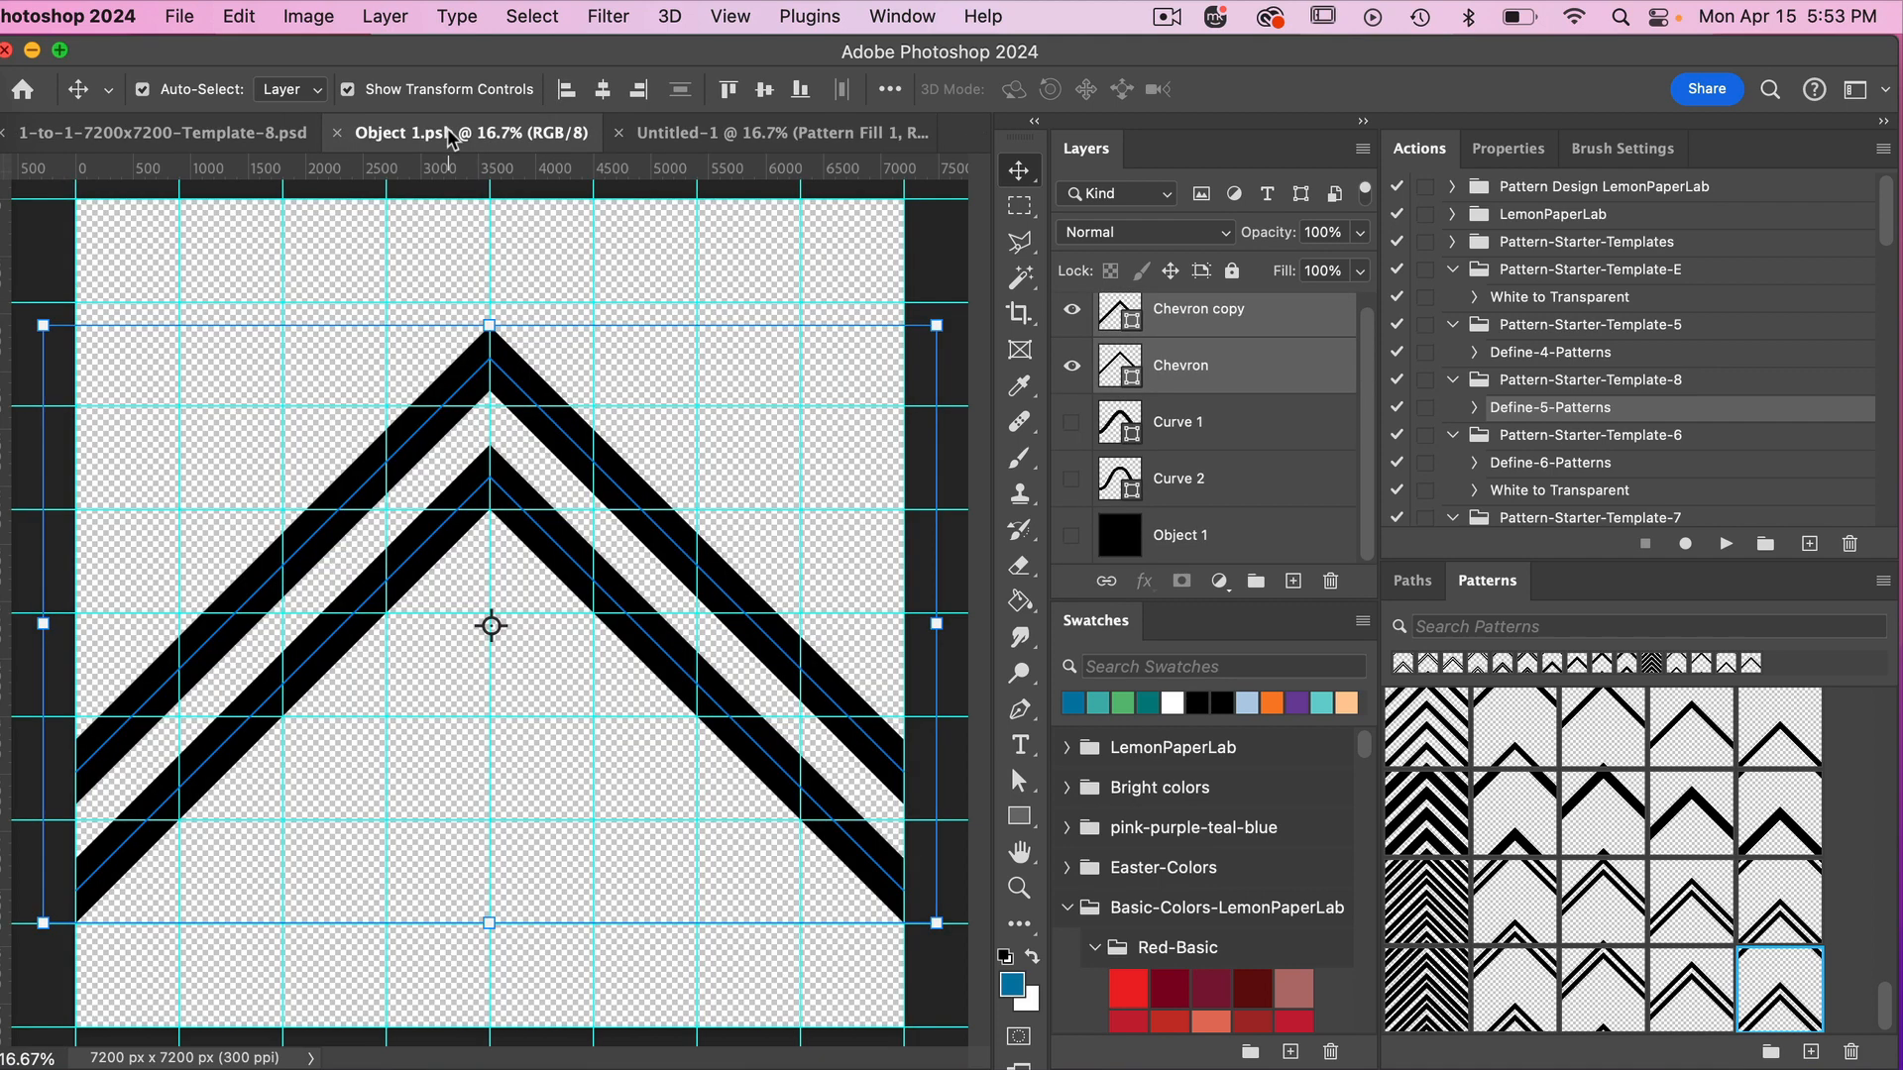
pyautogui.click(1071, 312)
pyautogui.click(1071, 366)
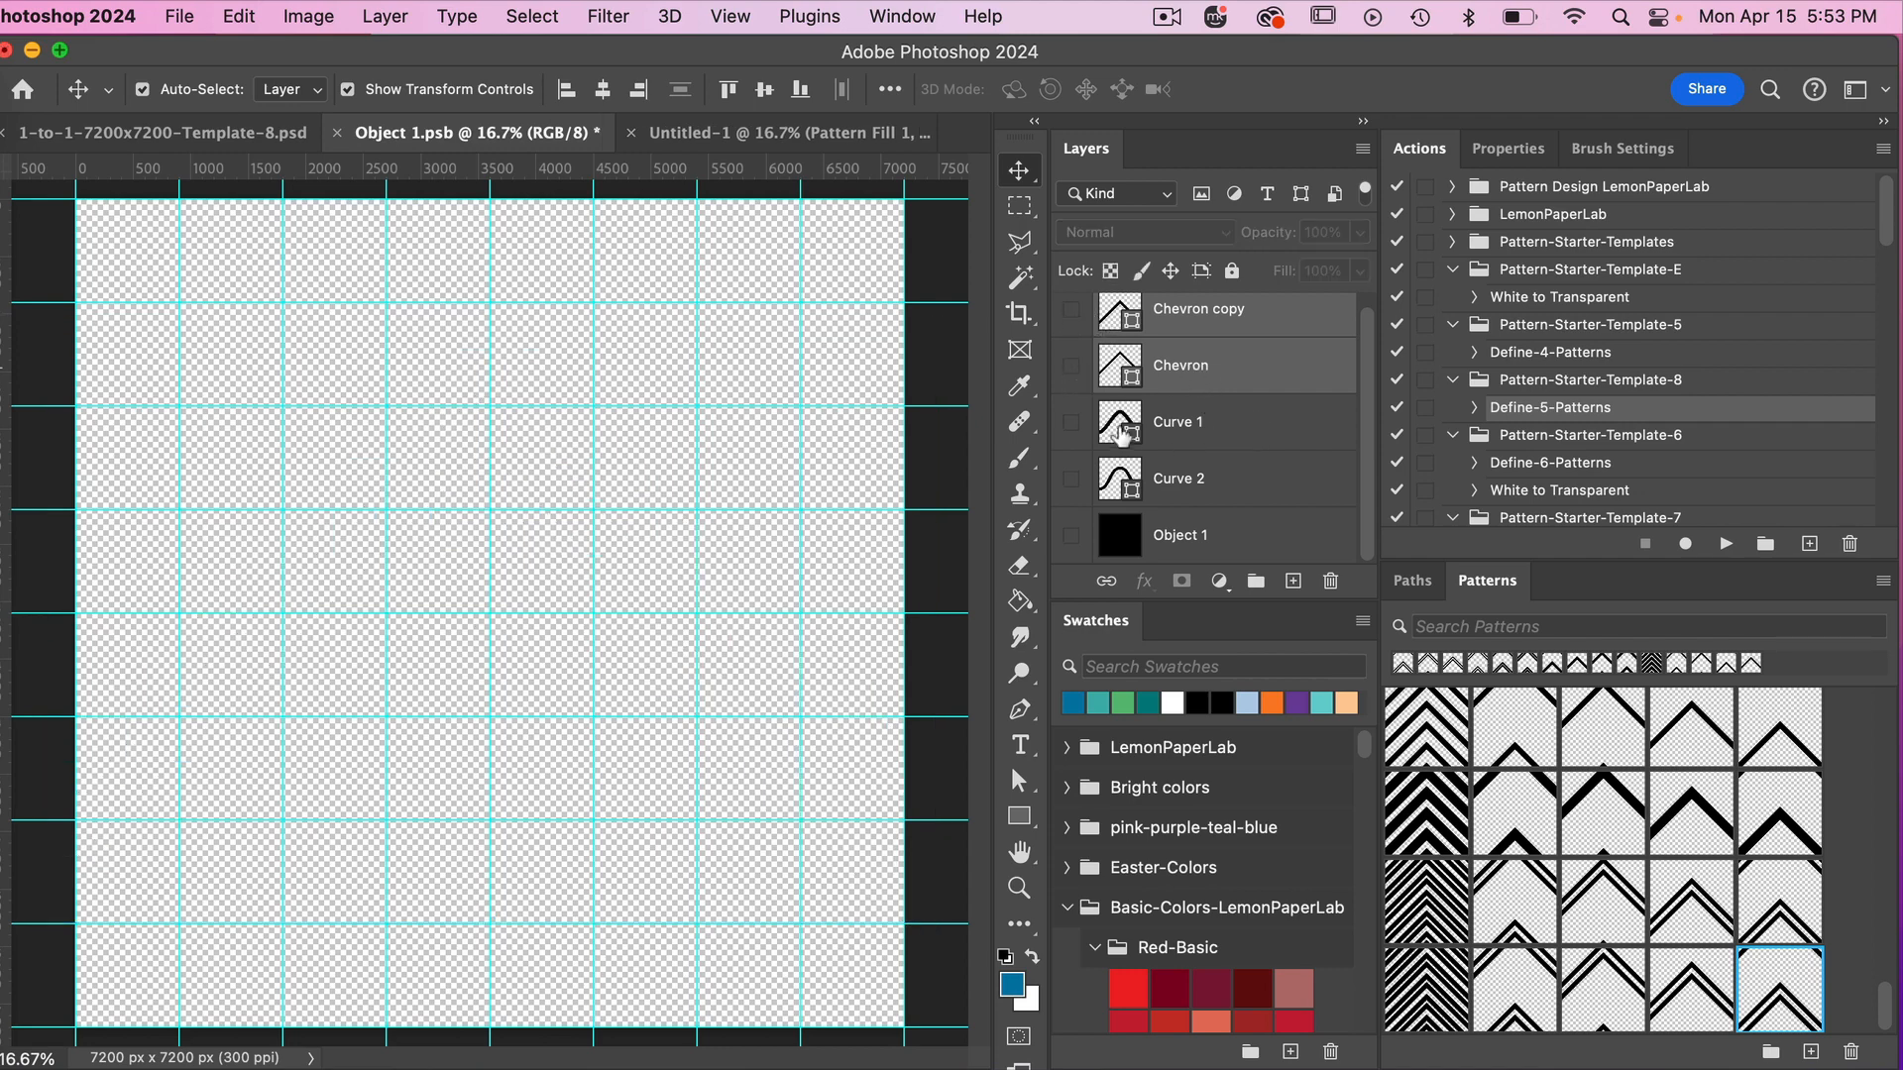
pyautogui.click(1072, 422)
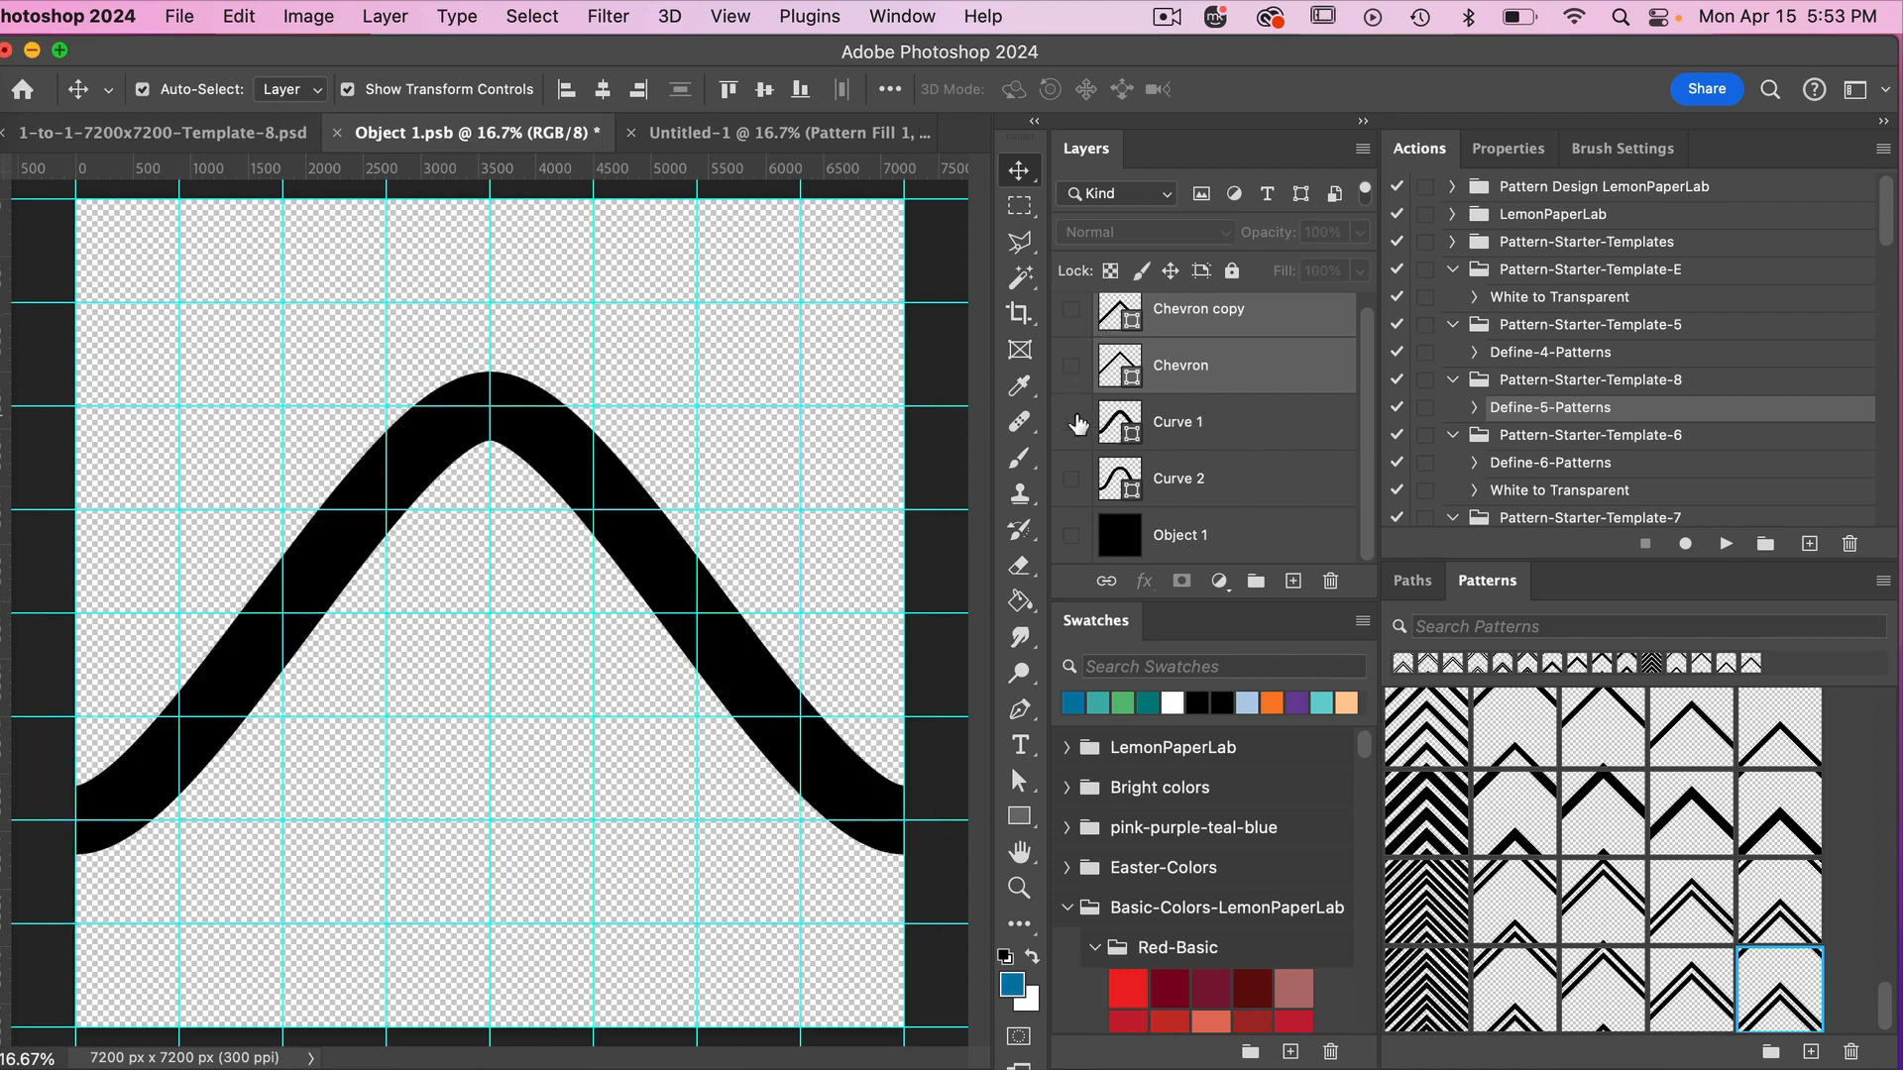
pyautogui.click(1075, 423)
pyautogui.click(1075, 480)
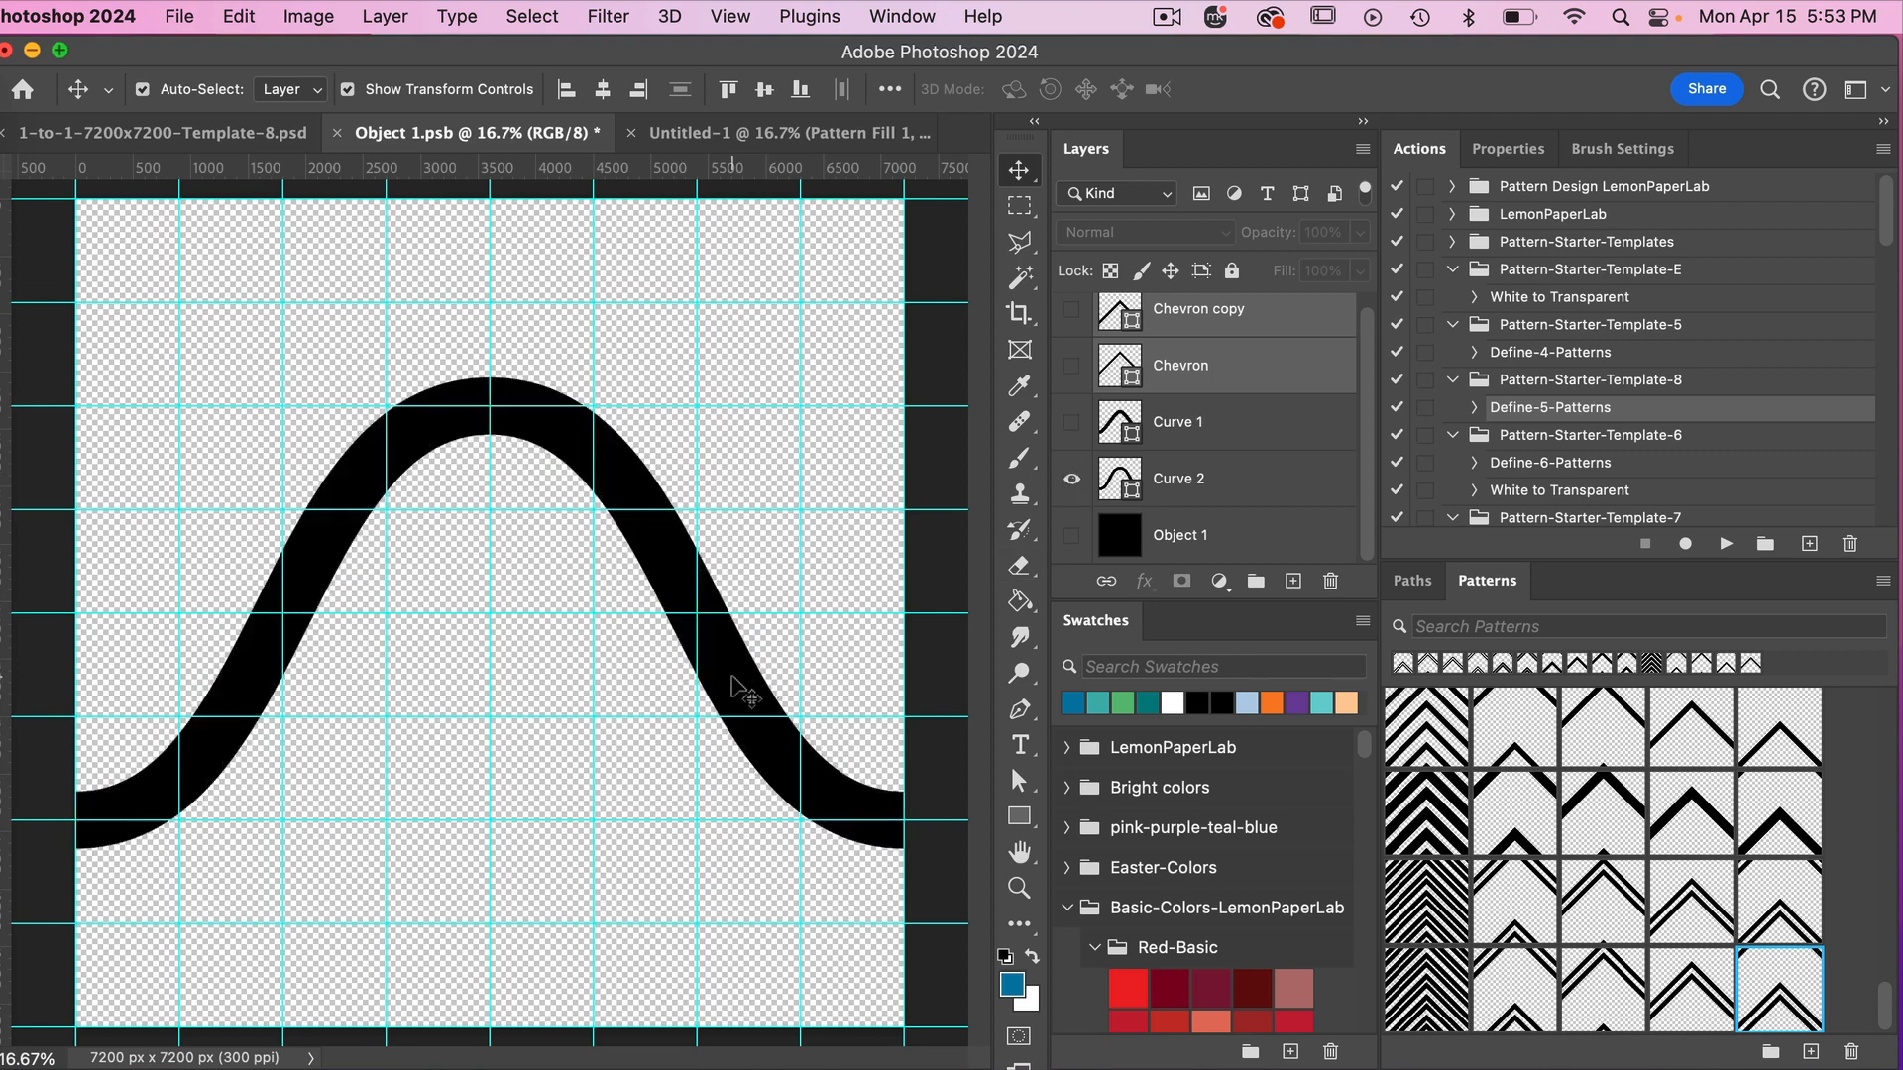
# Save the curve object and run the Define-5-Patterns action in the template document.
pyautogui.press('super+s')
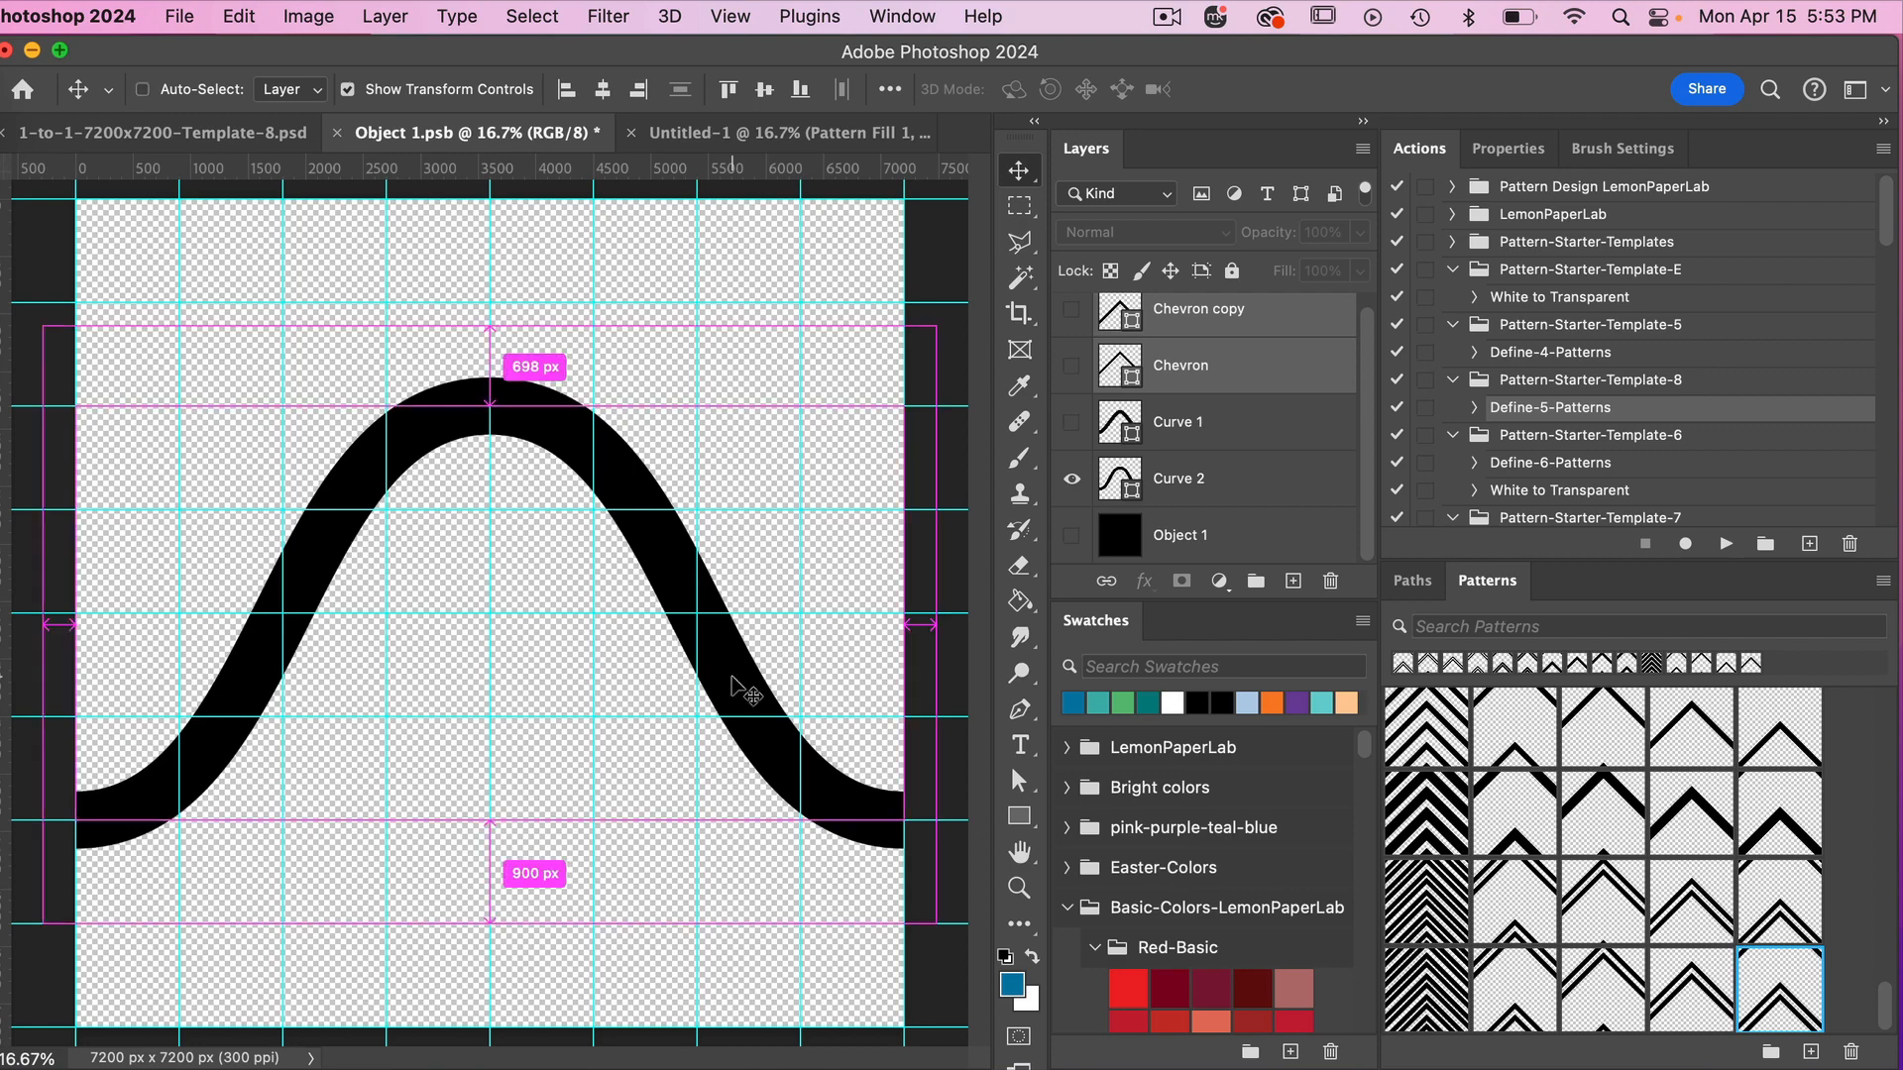
pyautogui.click(237, 136)
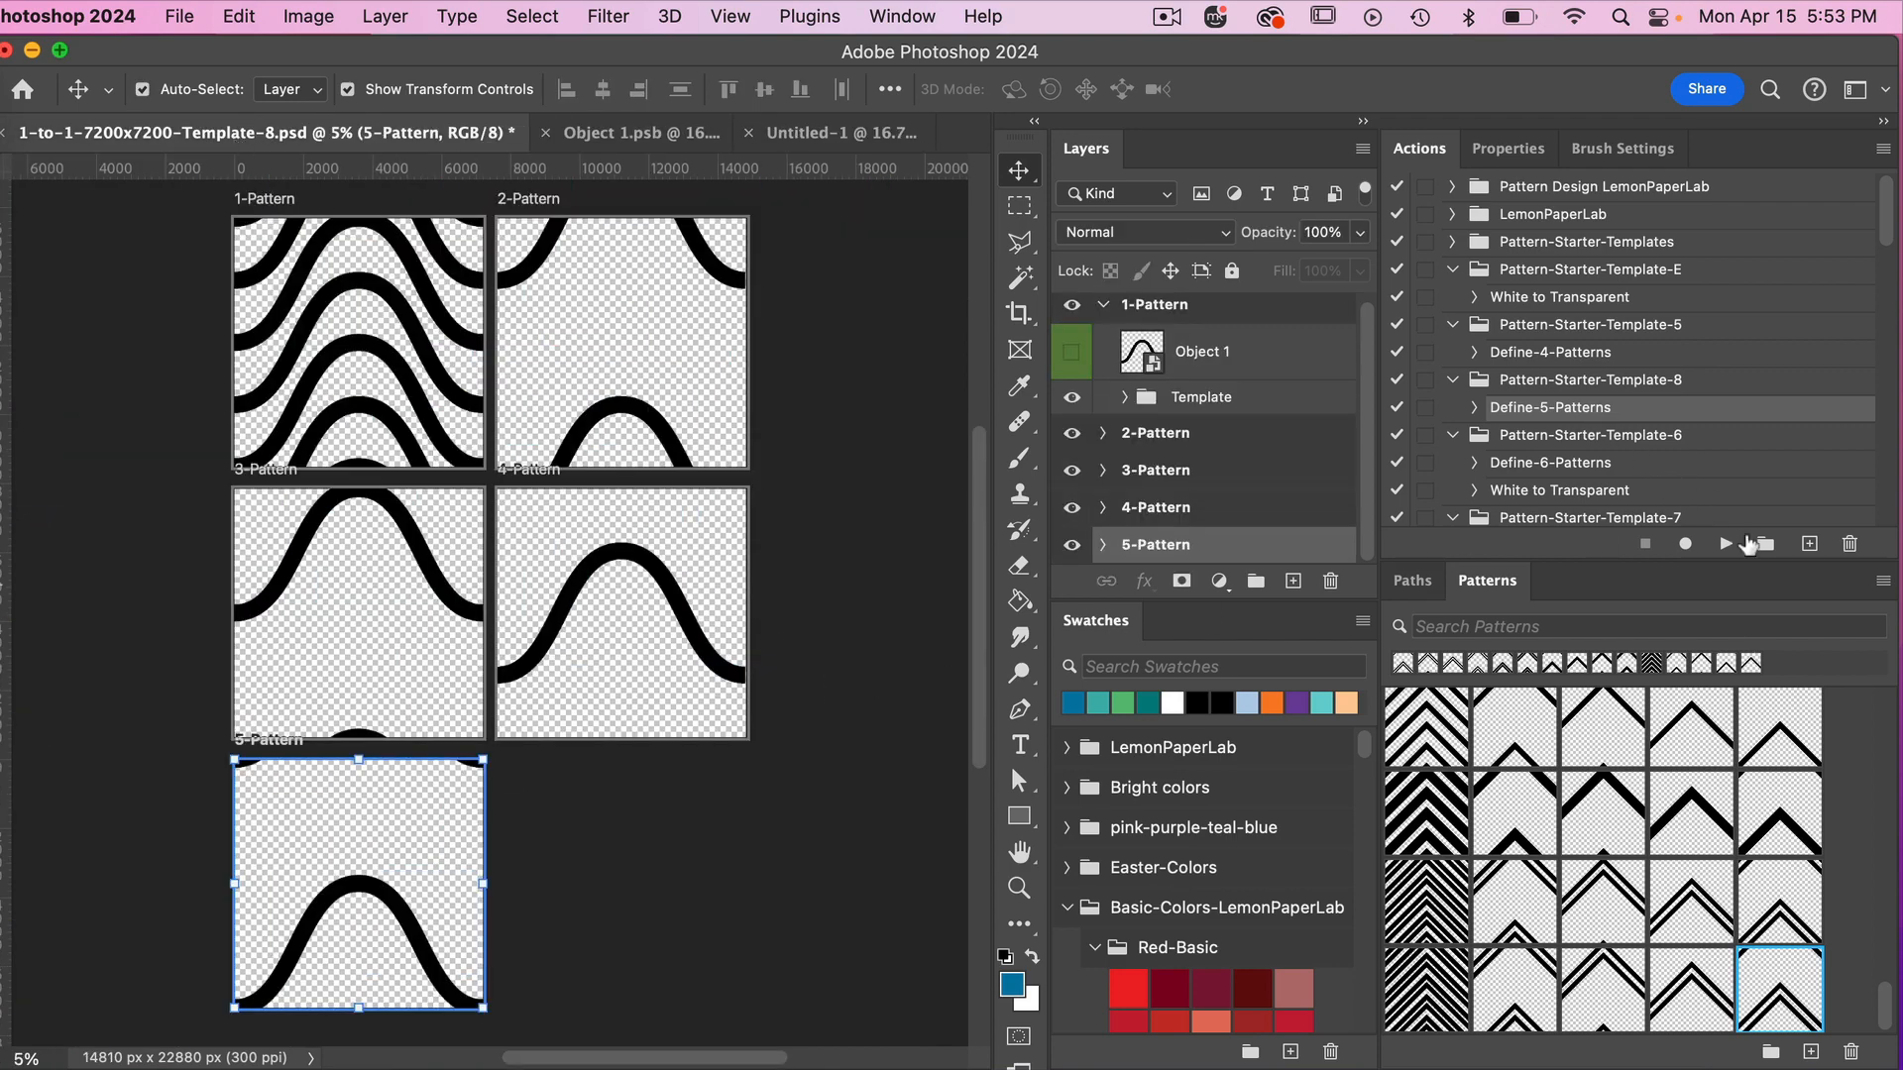
pyautogui.click(1722, 544)
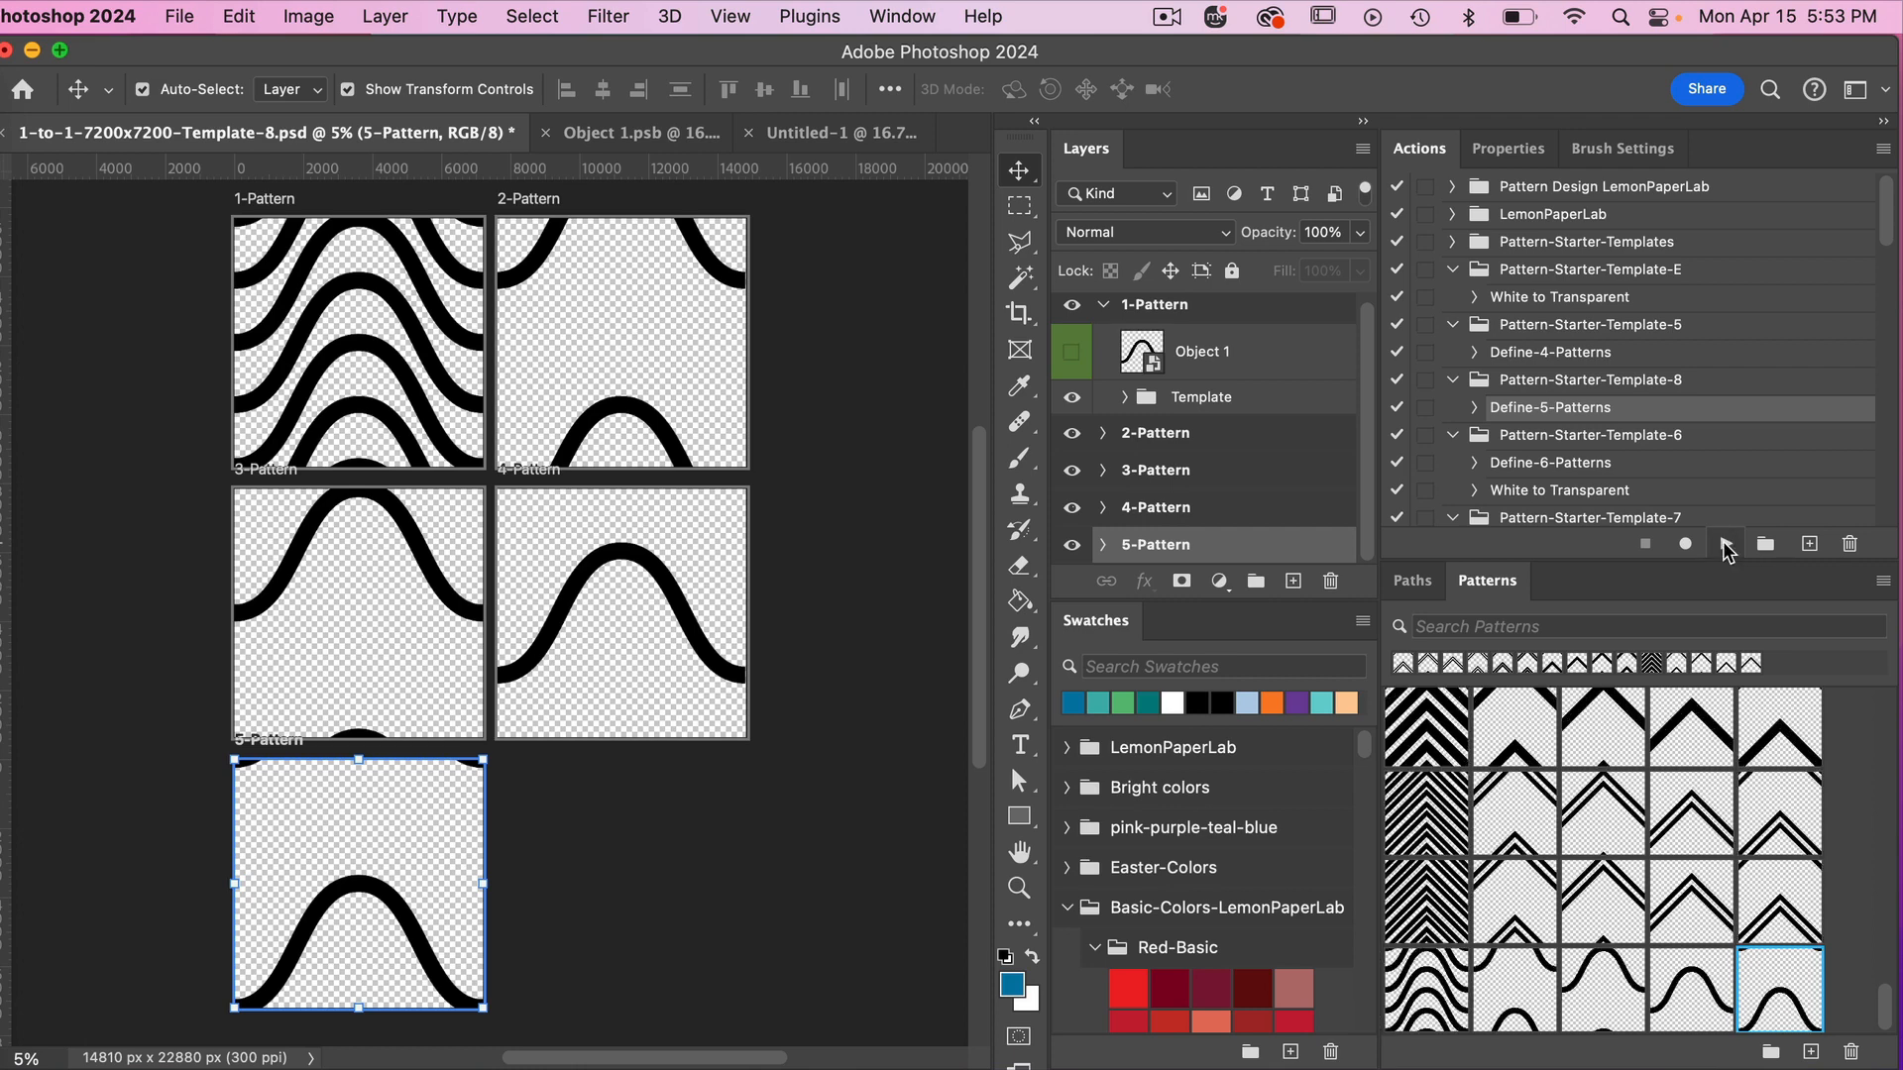
# In Untitled-1, apply the full stacked-wave pattern to the pattern fill inside the 1 color group, leaving the group hidden and collapsed.
pyautogui.click(835, 138)
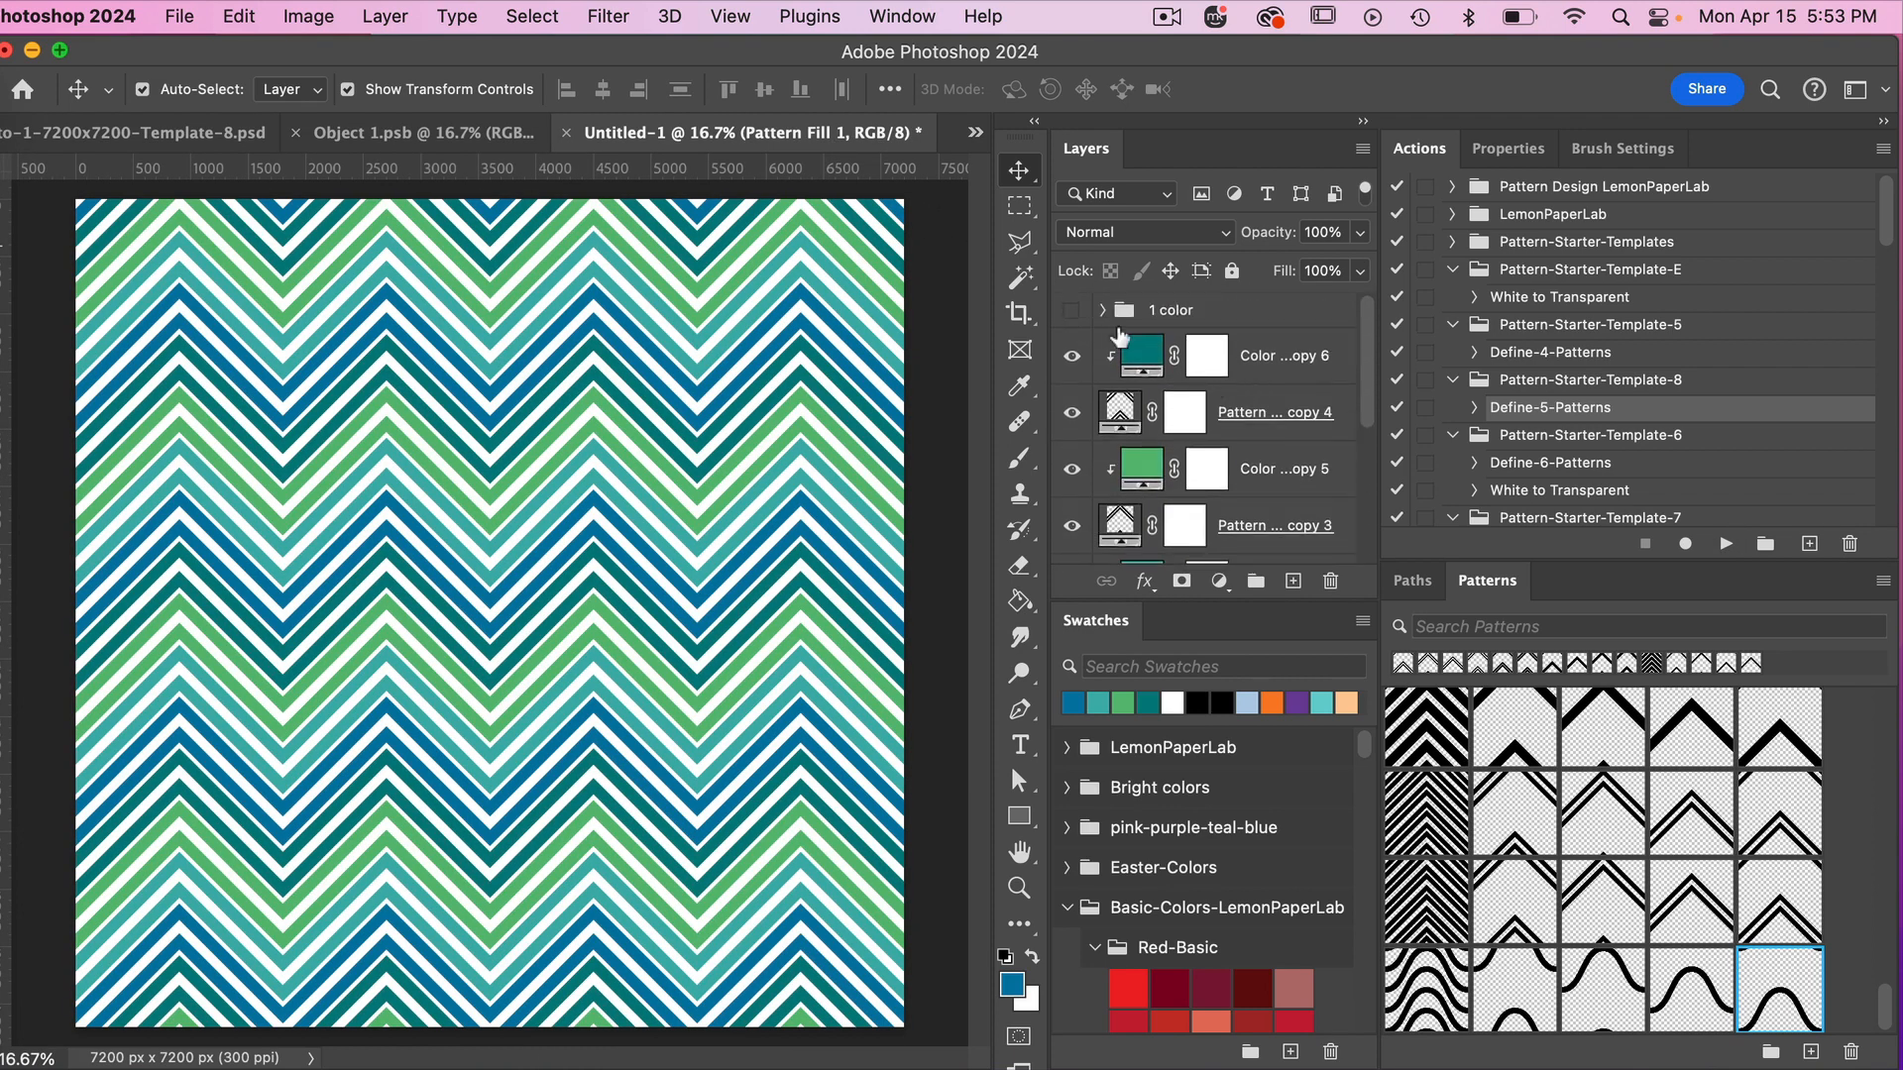
pyautogui.click(1071, 310)
pyautogui.click(1102, 310)
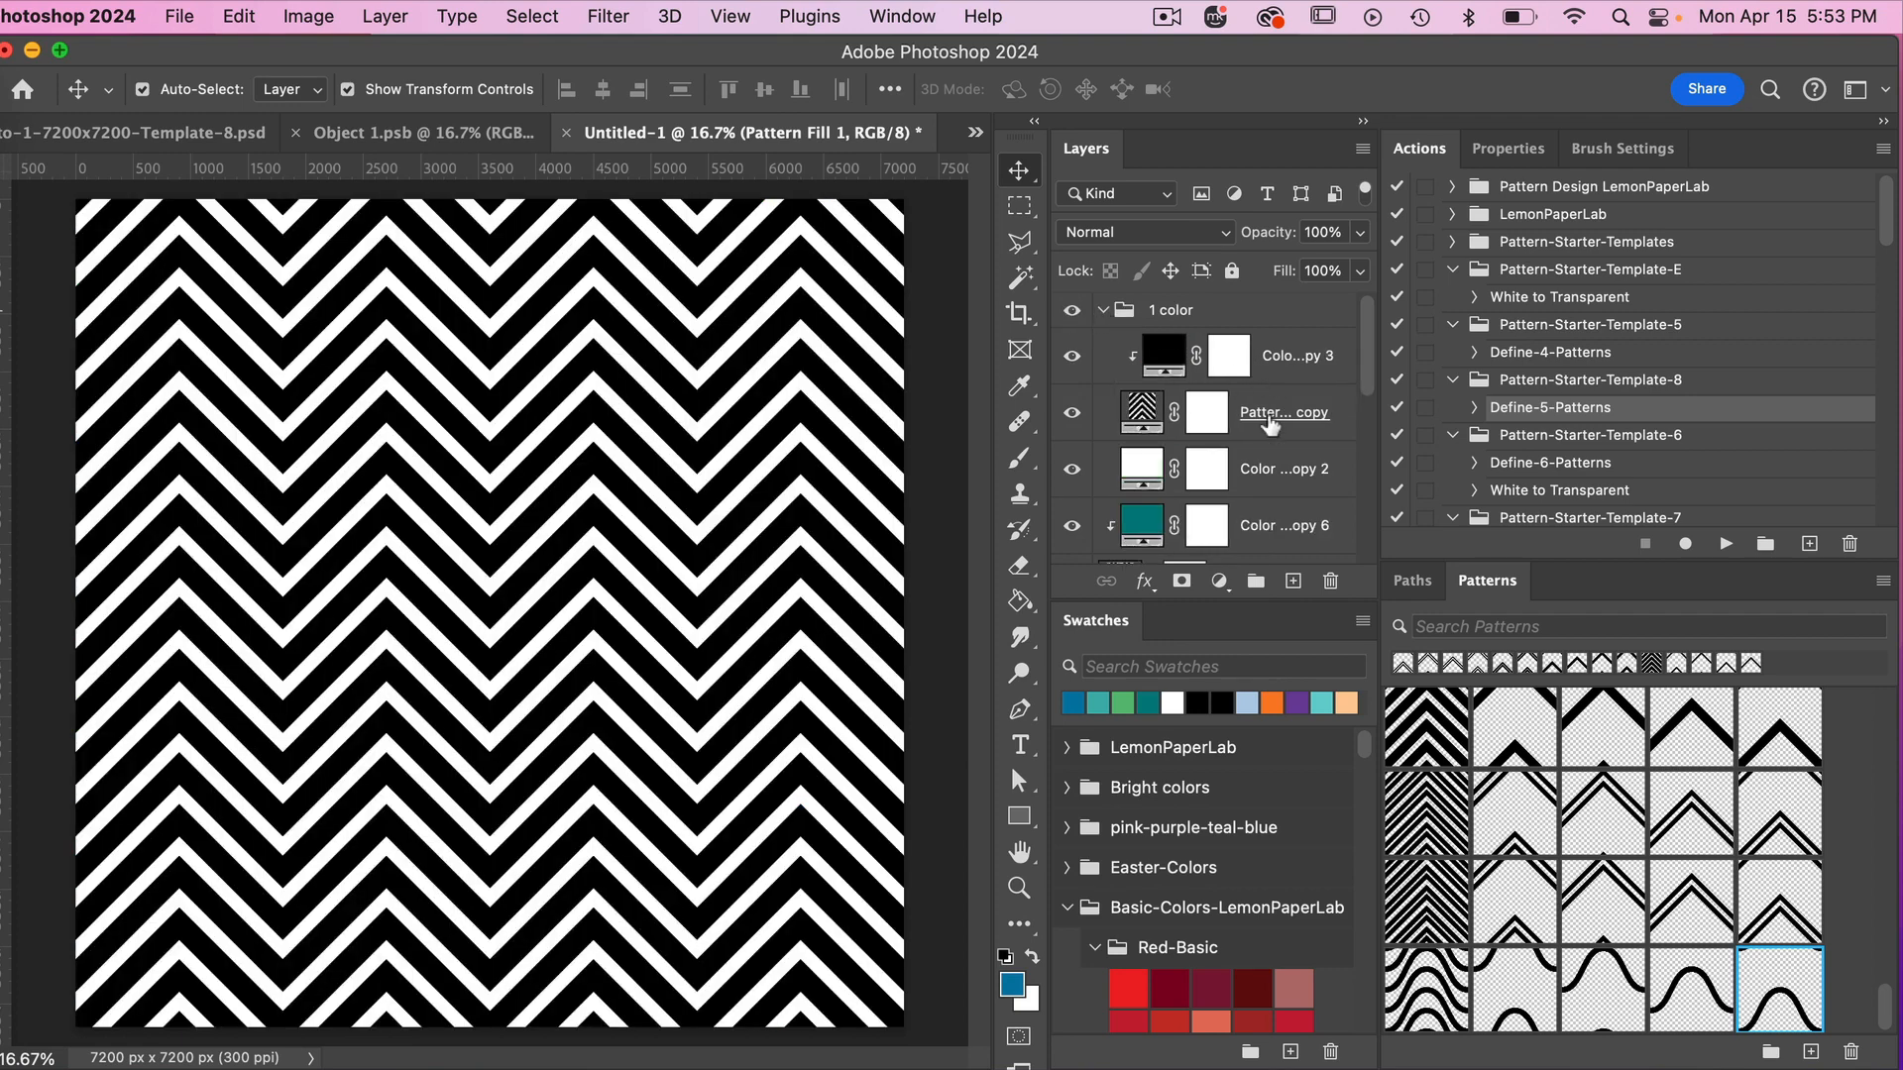
pyautogui.click(1270, 428)
pyautogui.click(1434, 988)
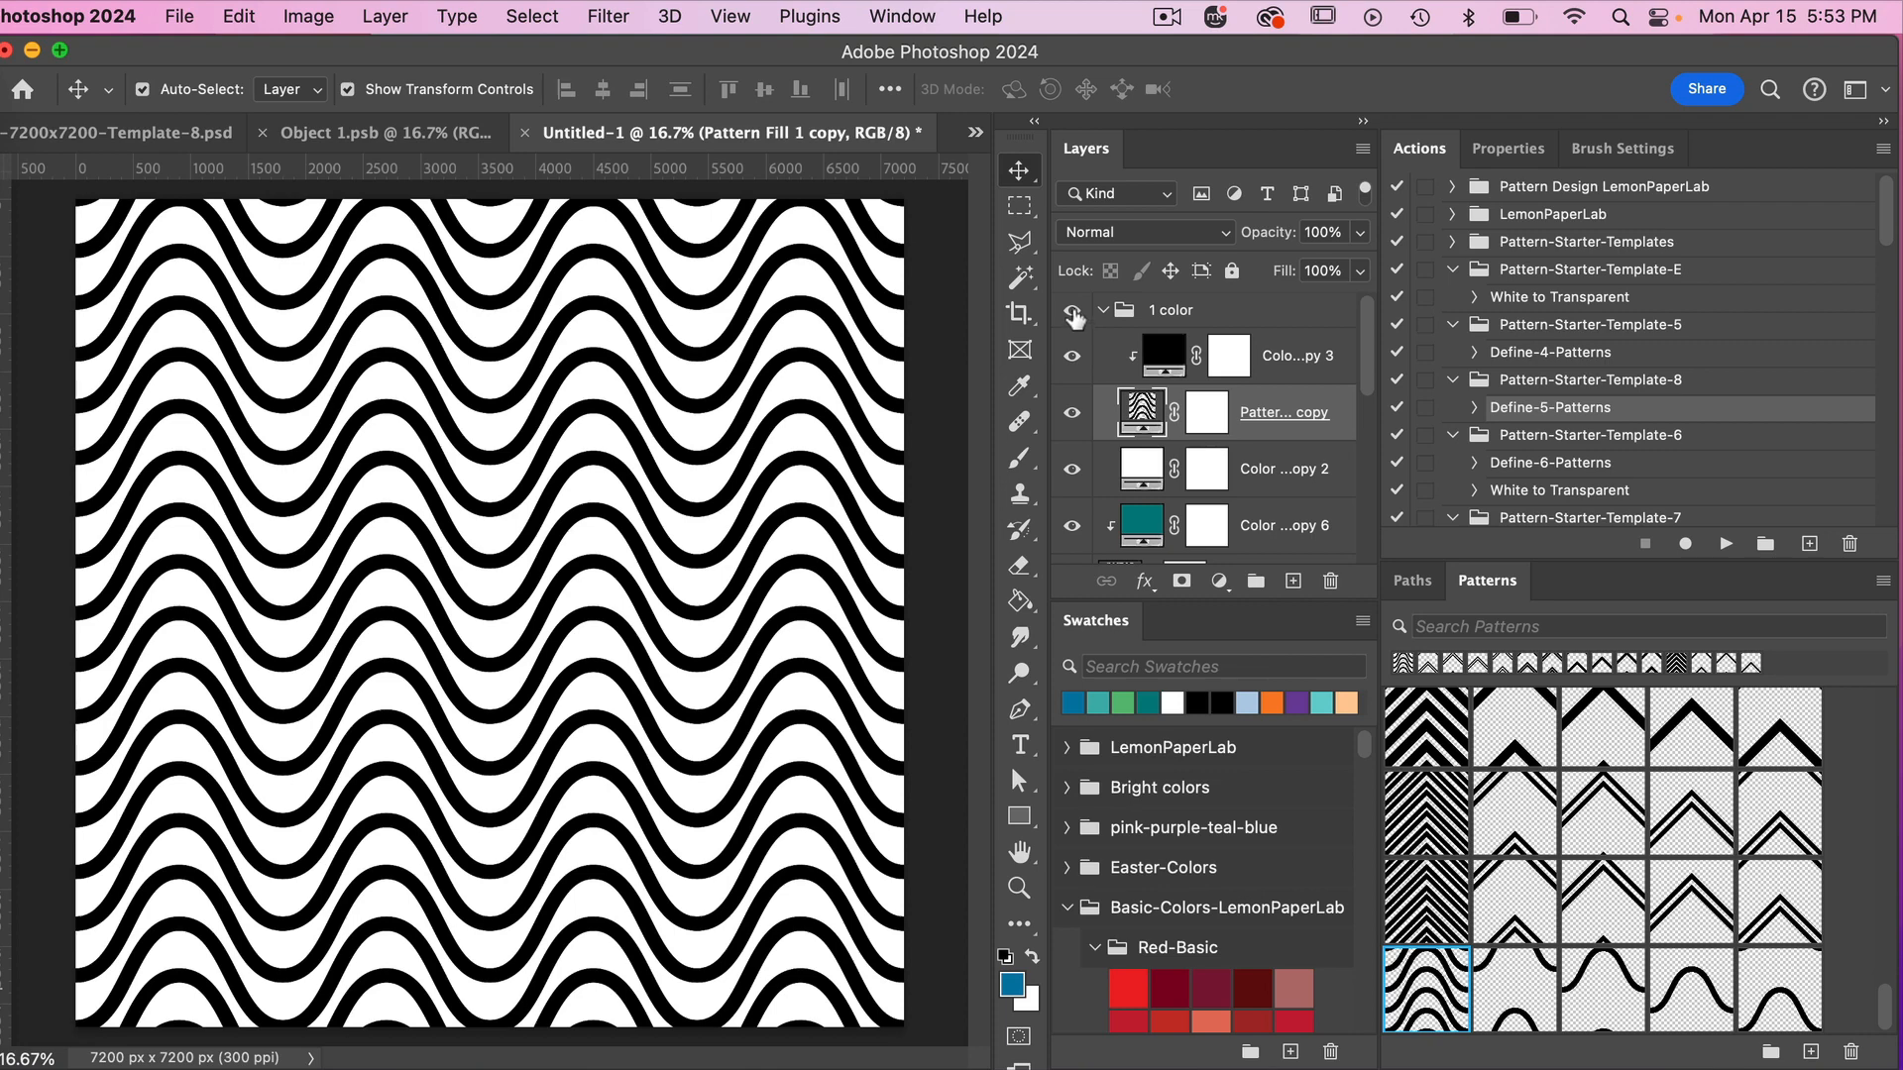
pyautogui.click(1072, 312)
pyautogui.click(1102, 310)
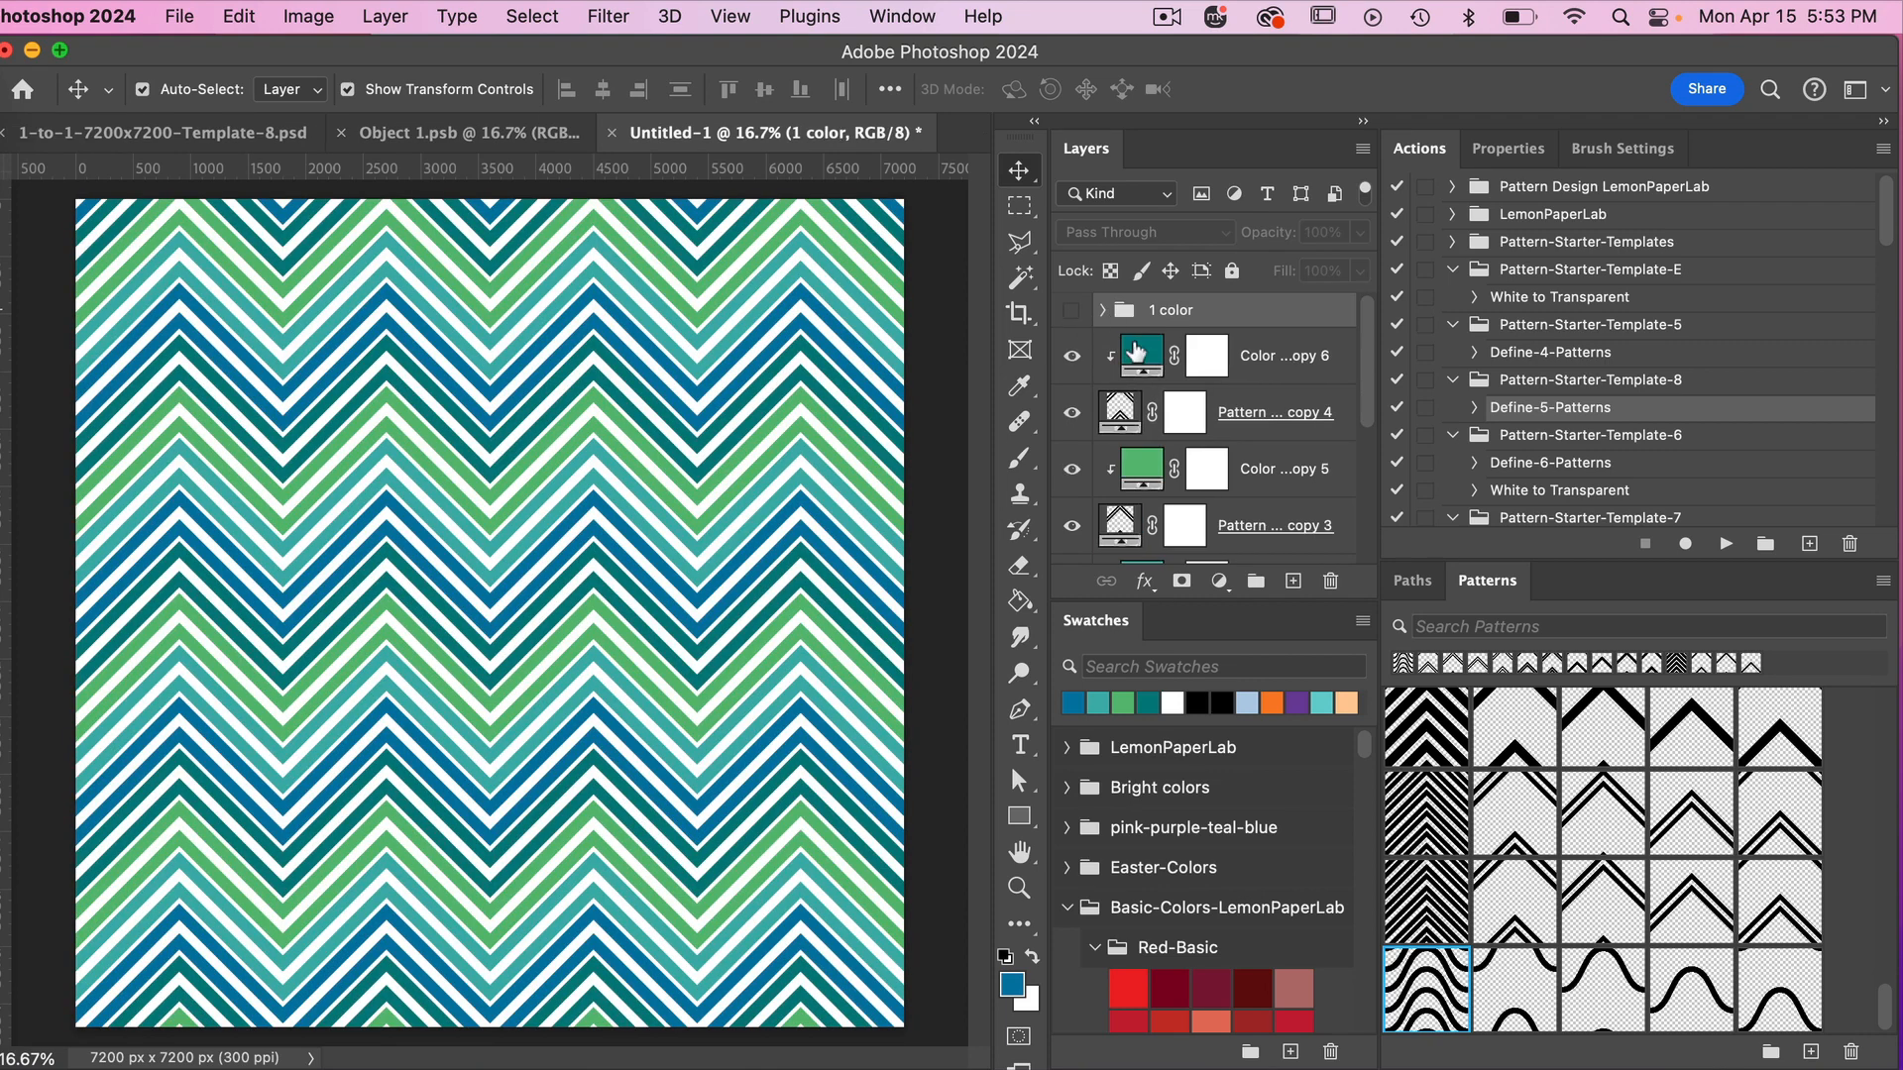
# Apply the second and third patterns of the new curve set to the dark teal and green colors' pattern fills.
pyautogui.click(1297, 420)
pyautogui.click(1518, 994)
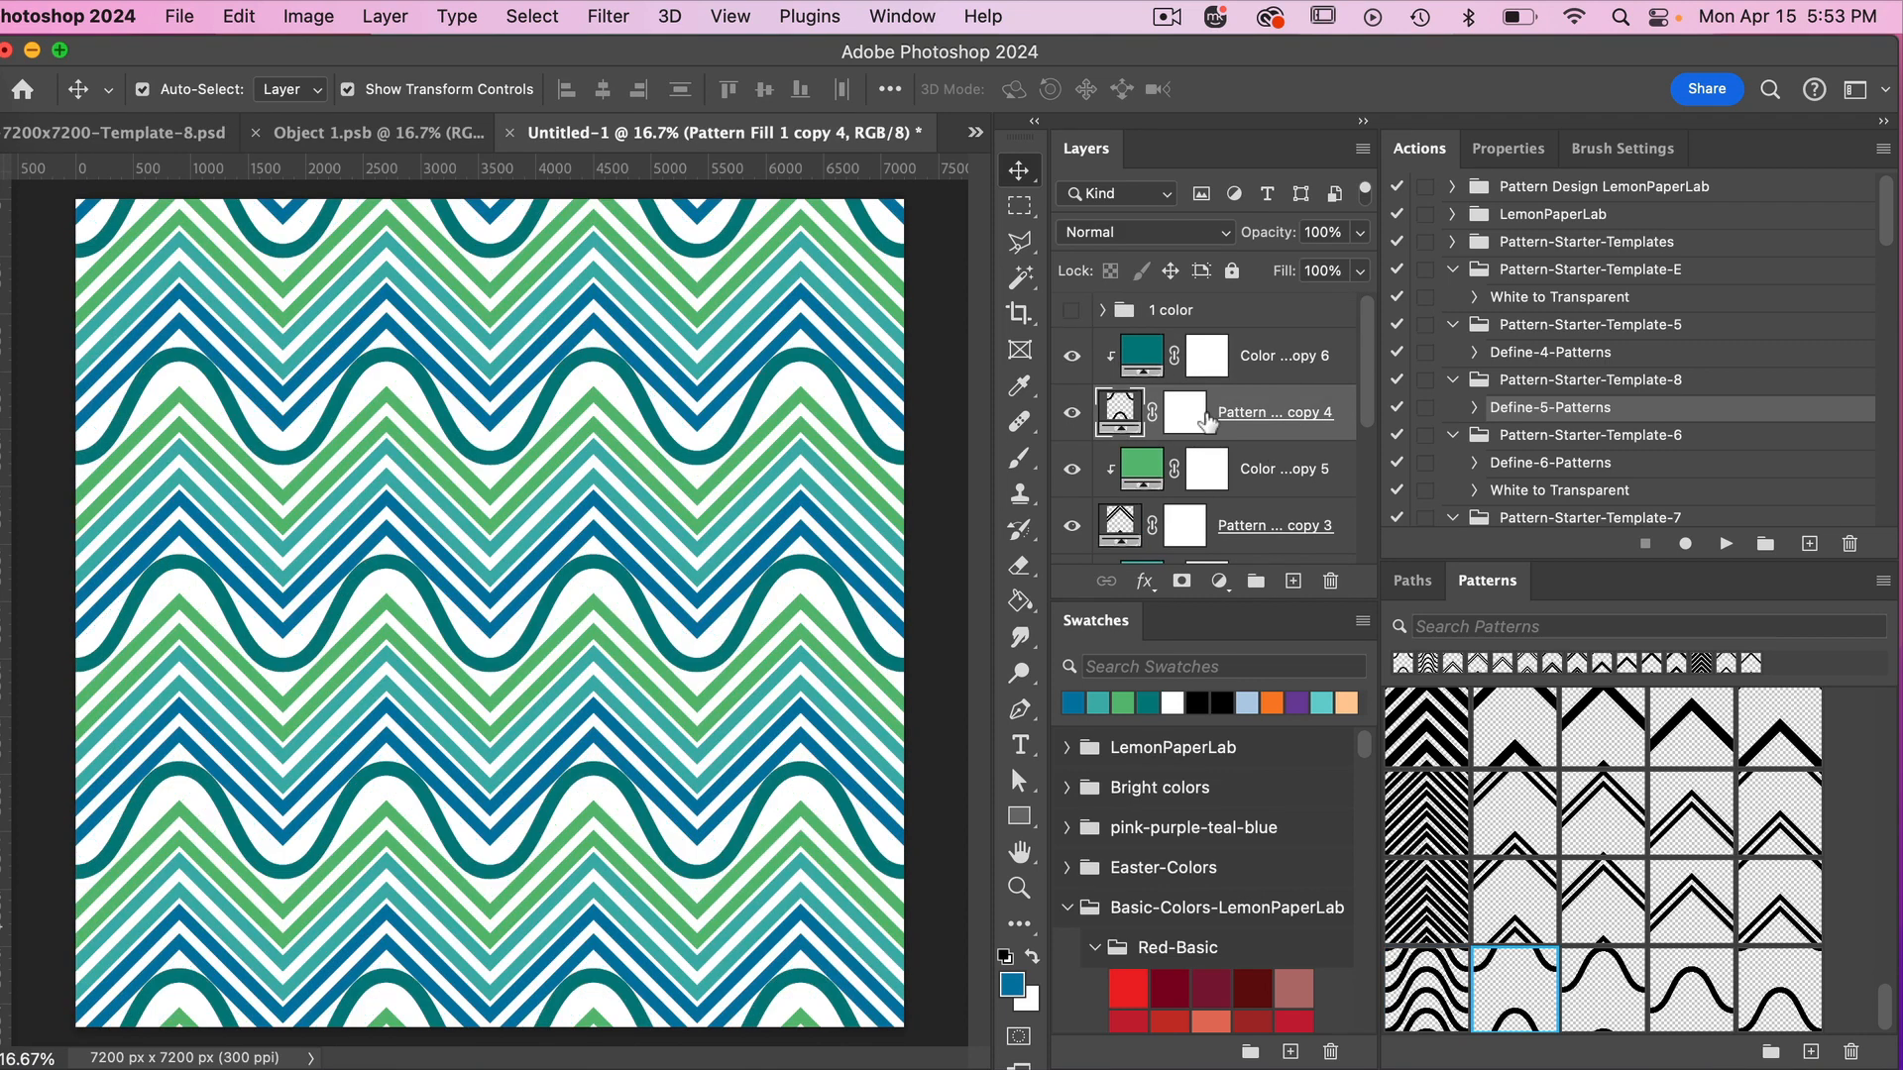
pyautogui.scroll(-2, 1205, 421)
pyautogui.click(1254, 451)
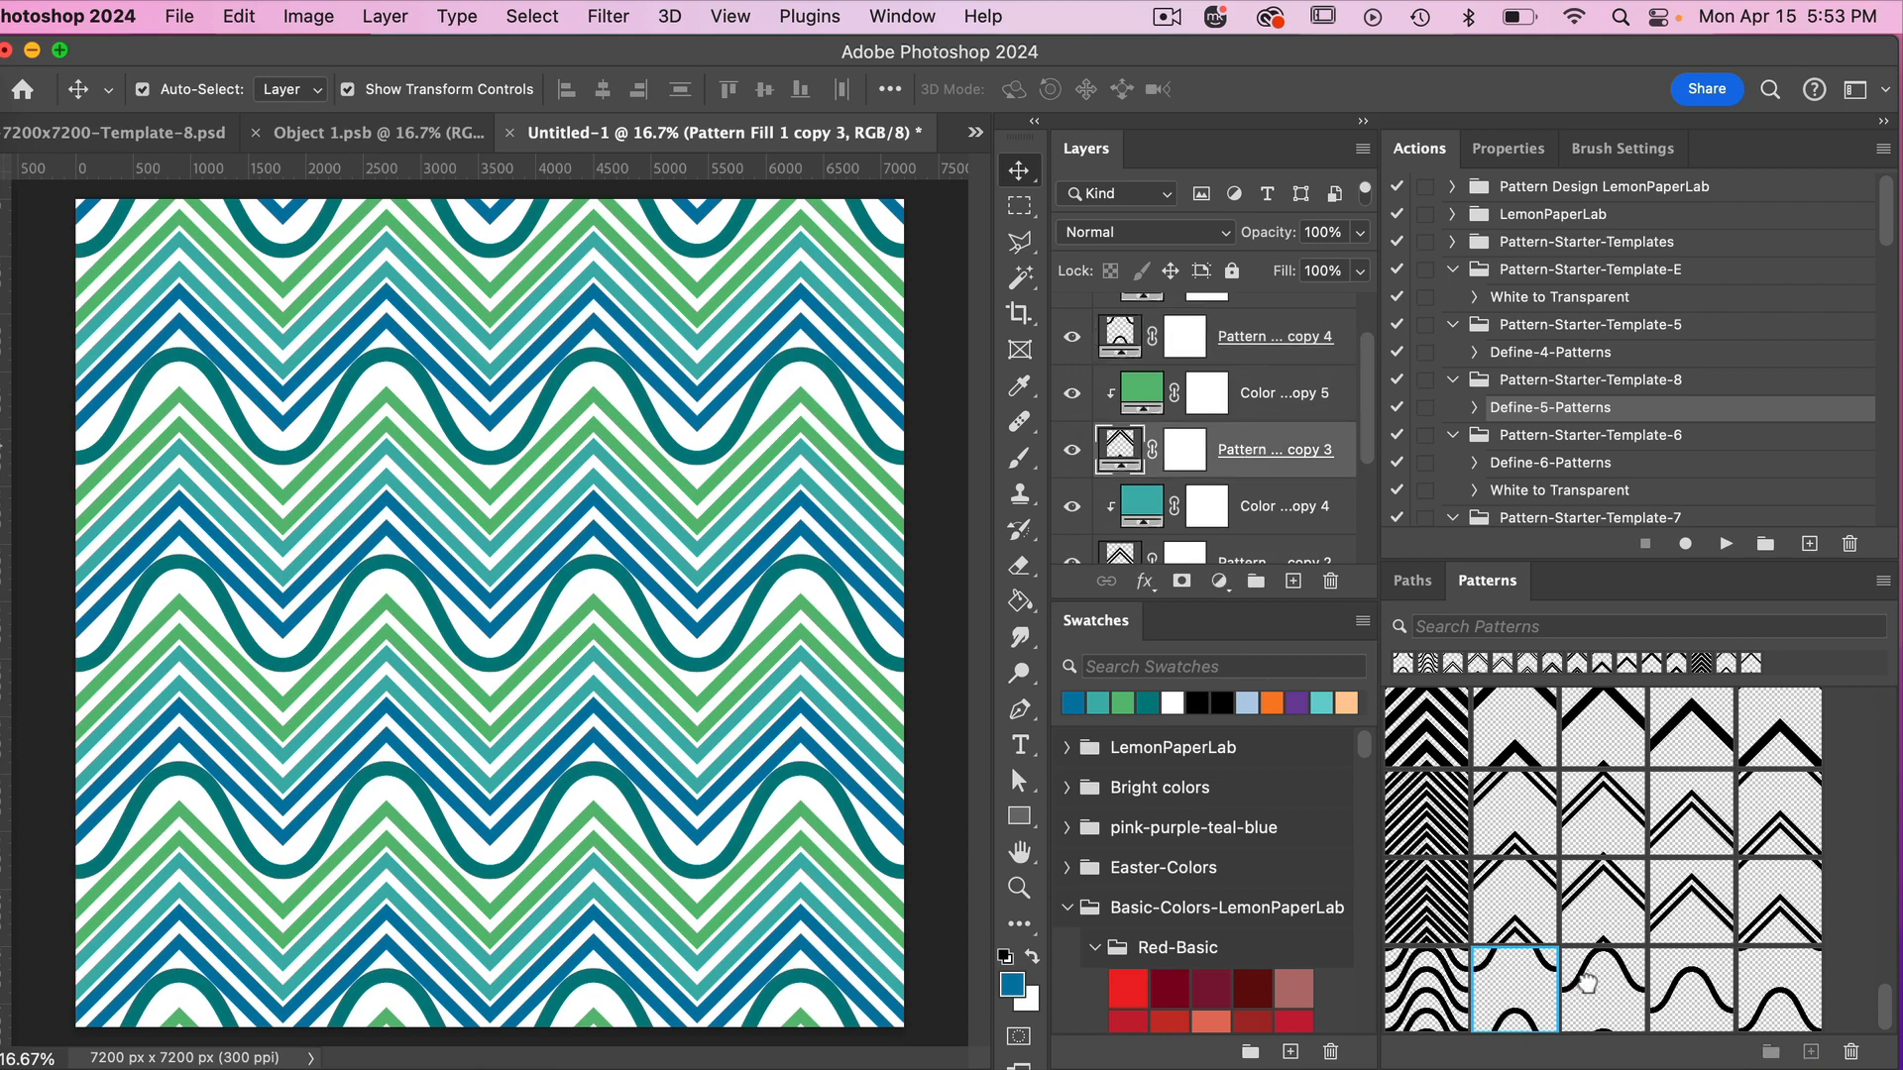
pyautogui.click(1586, 983)
# Apply the fourth and fifth curve patterns to the light teal and blue colors' pattern fills.
pyautogui.scroll(-3, 1278, 455)
pyautogui.click(1281, 453)
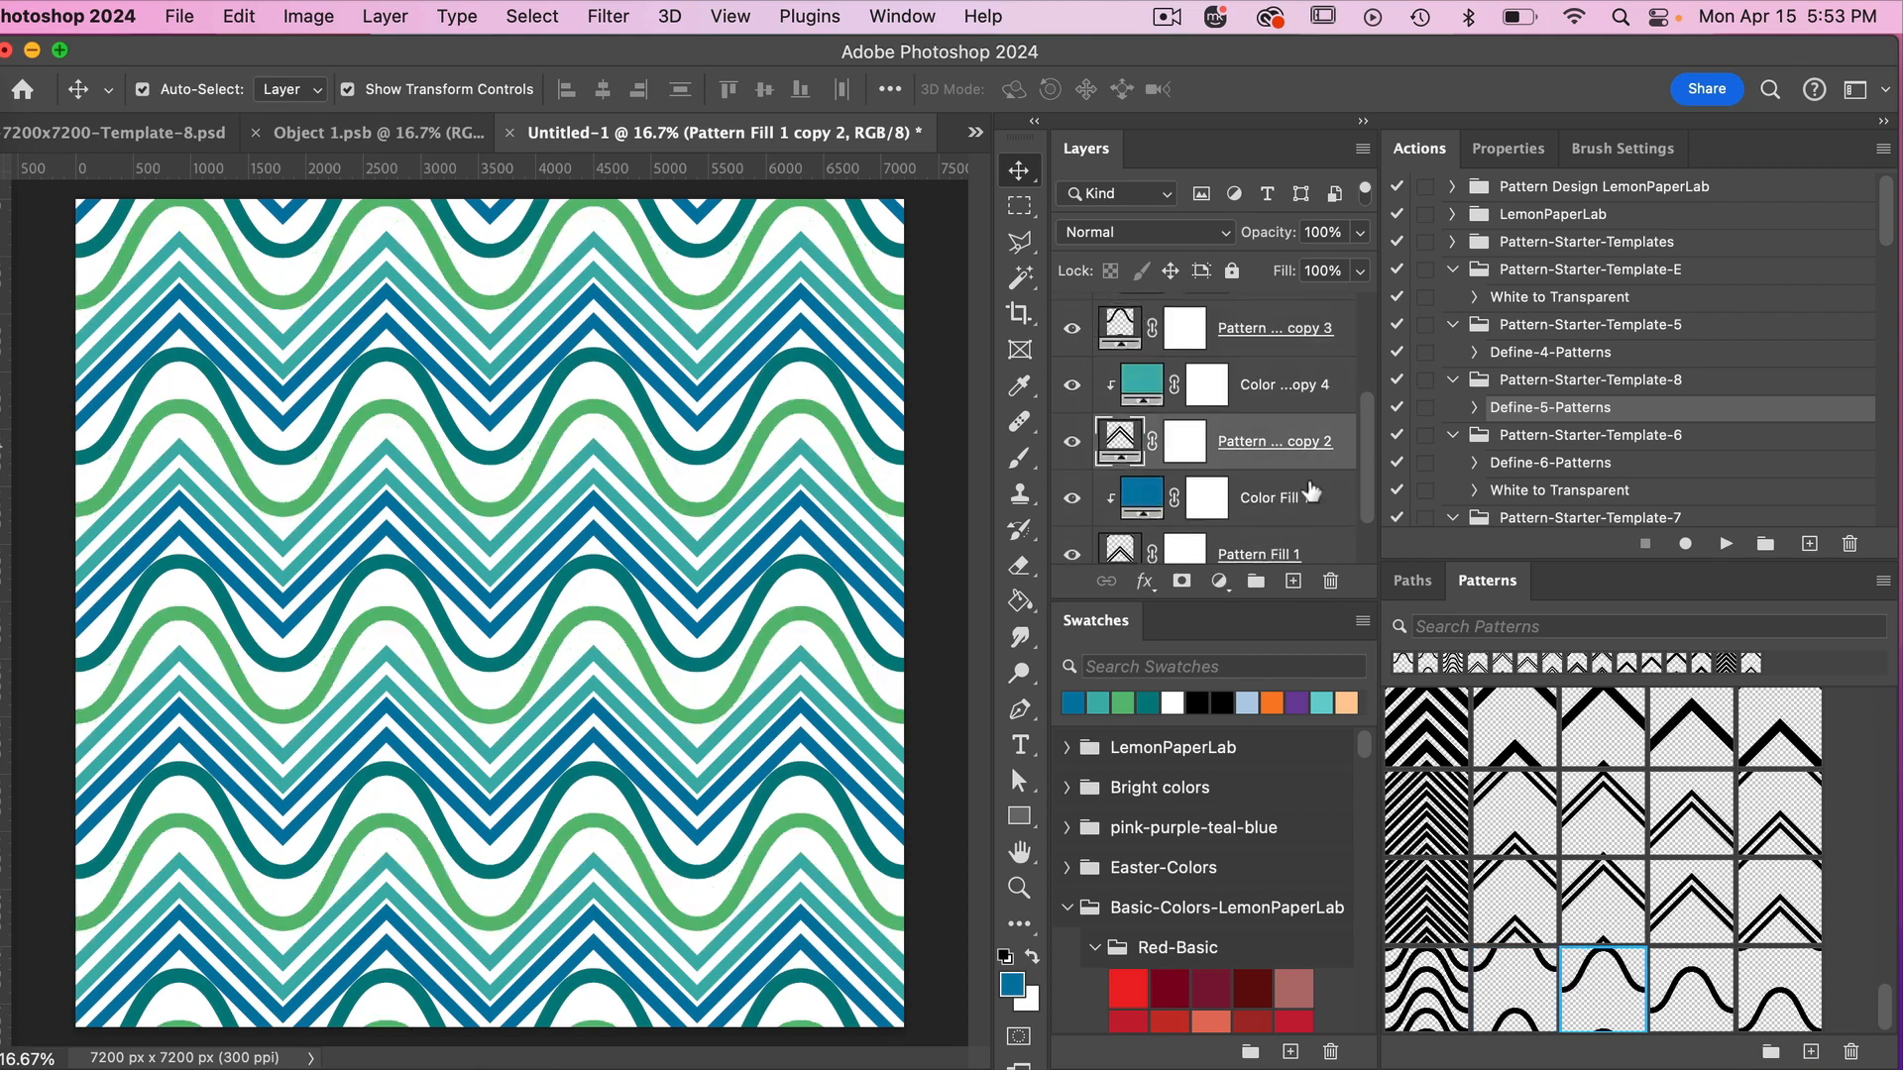
pyautogui.click(1697, 994)
pyautogui.scroll(-2, 1266, 459)
pyautogui.click(1272, 491)
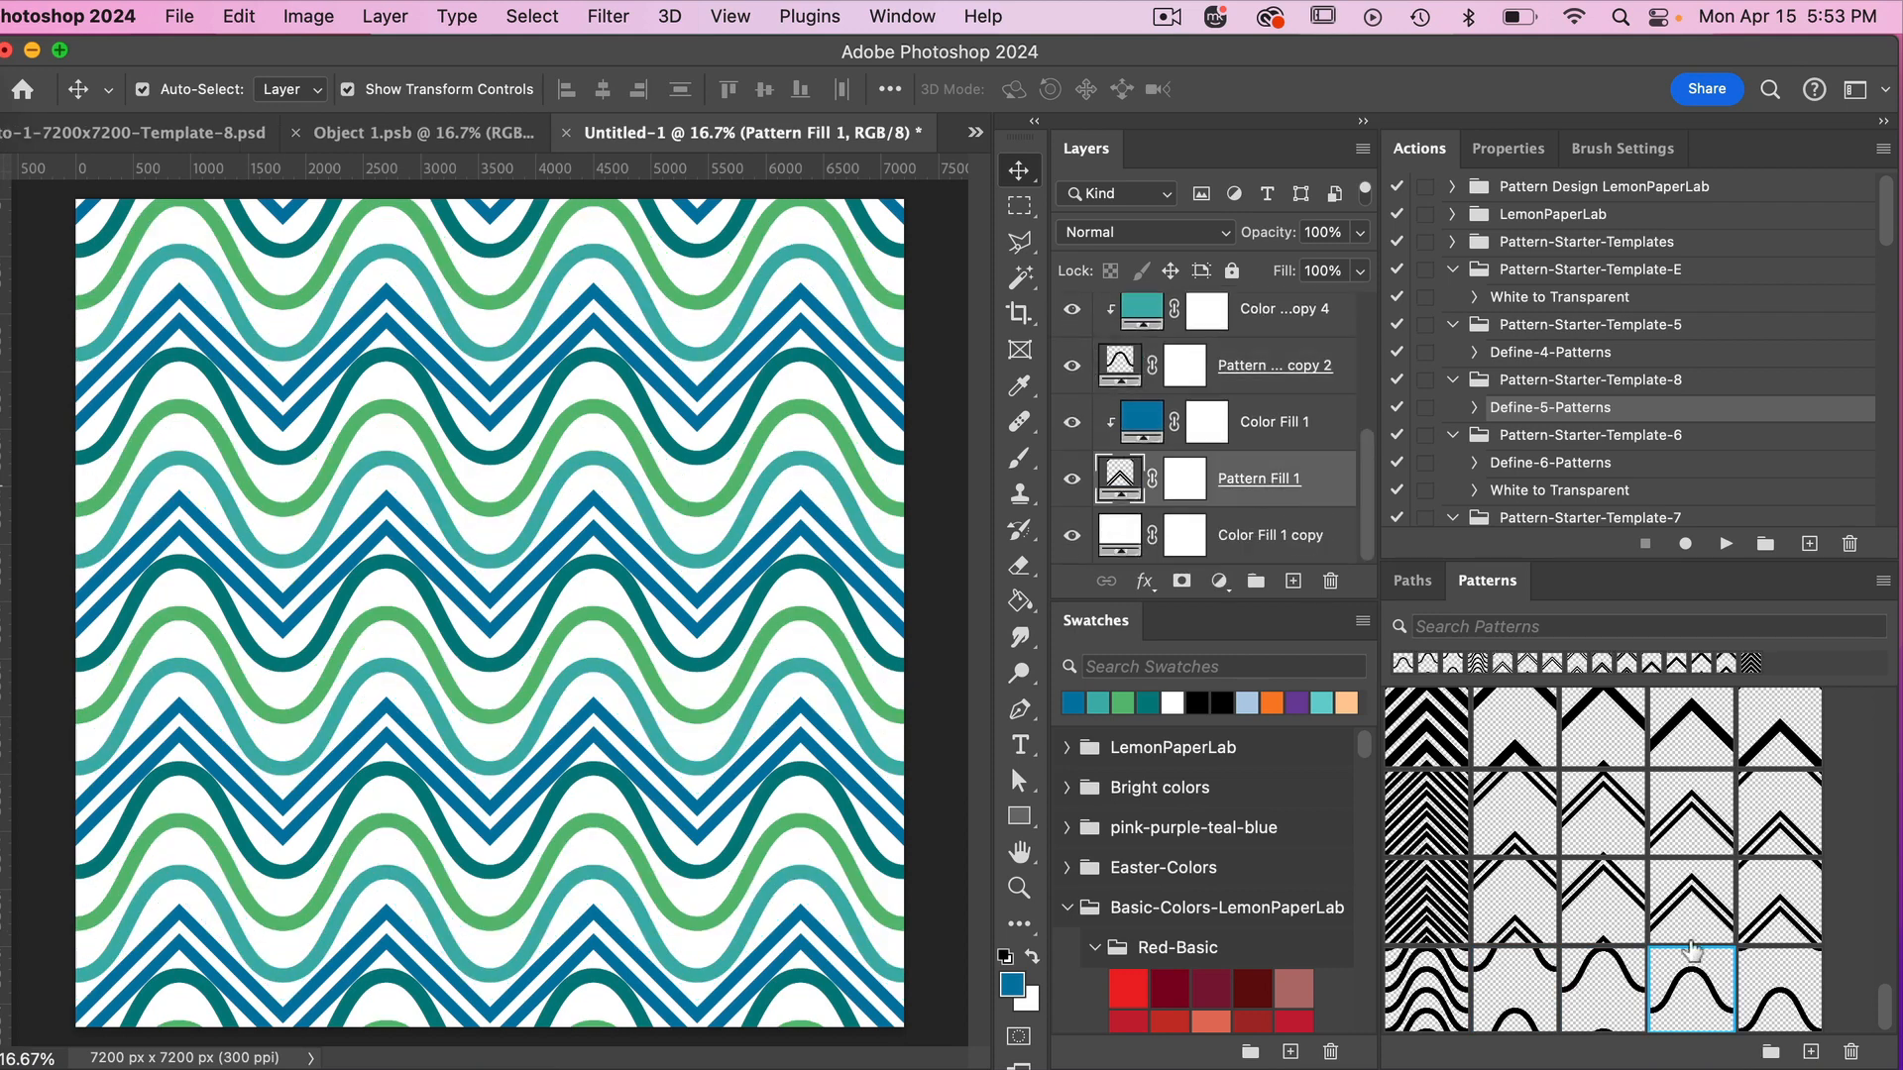
pyautogui.click(1777, 978)
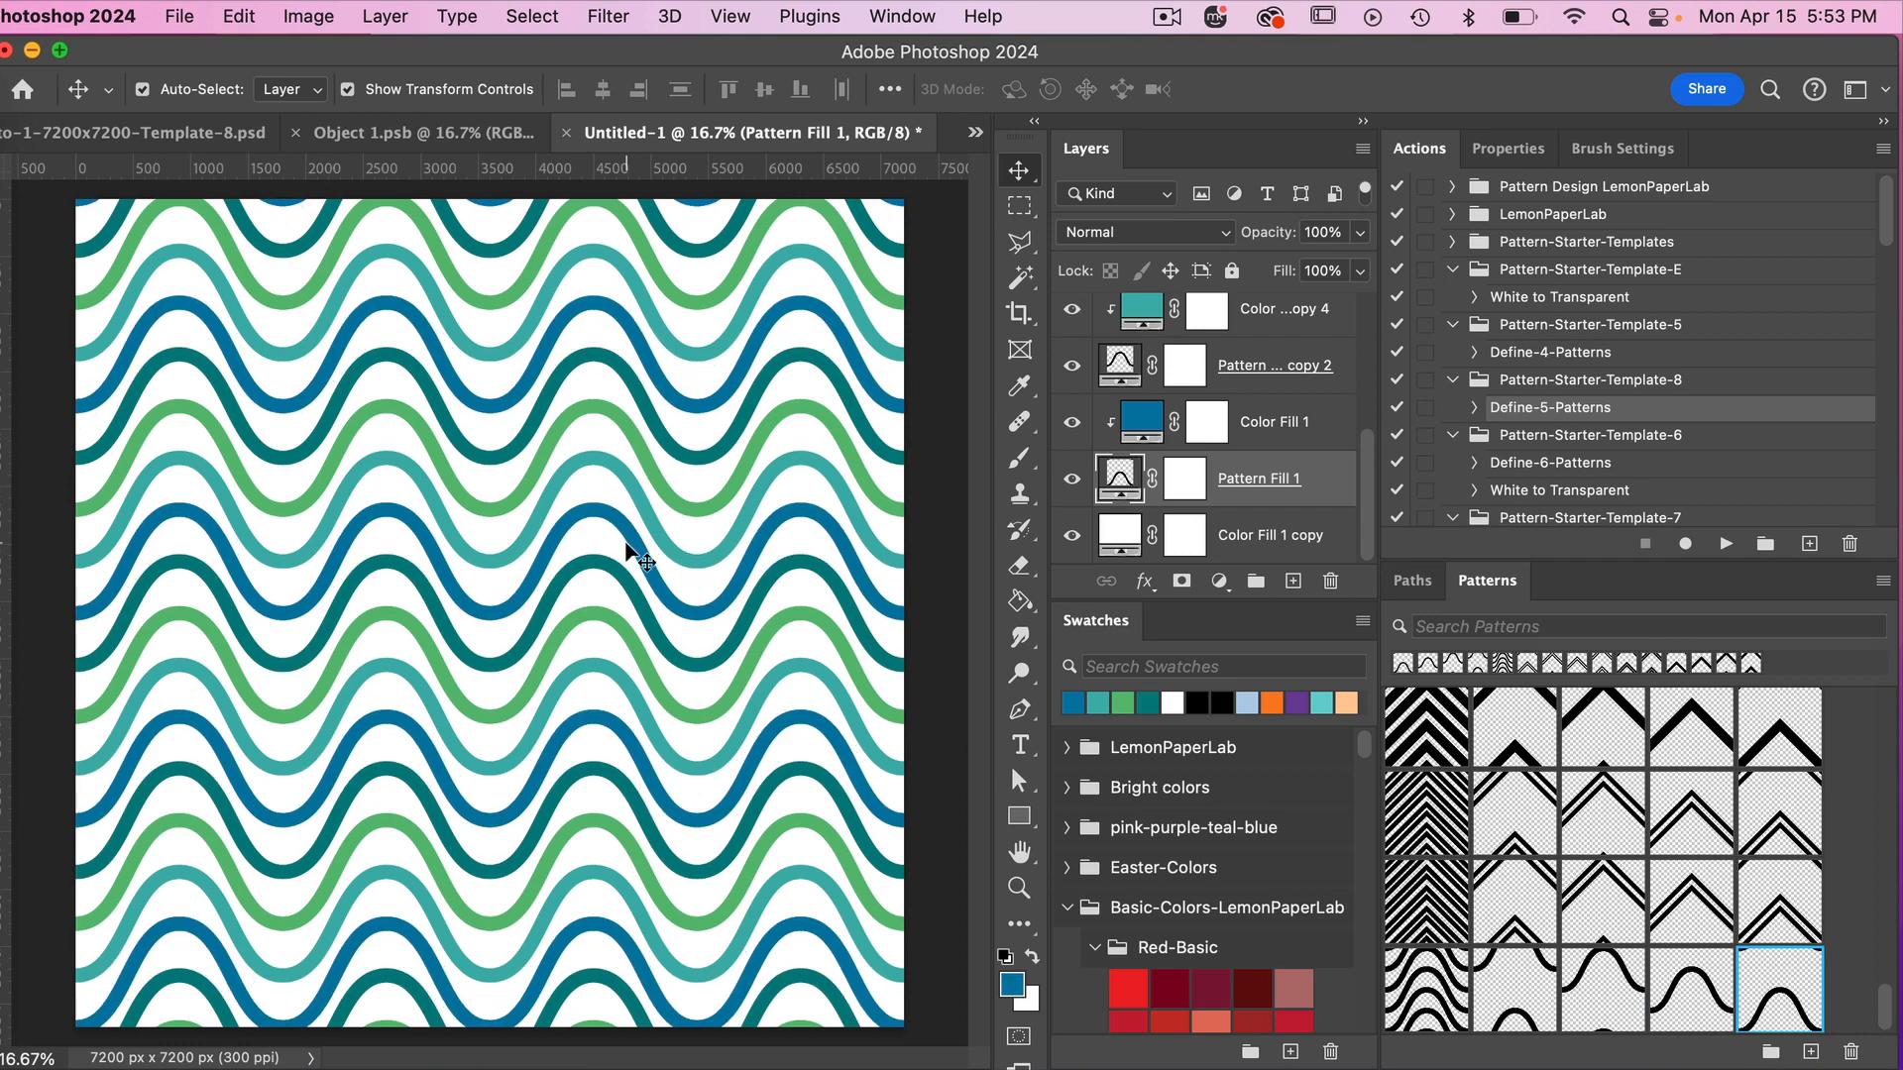